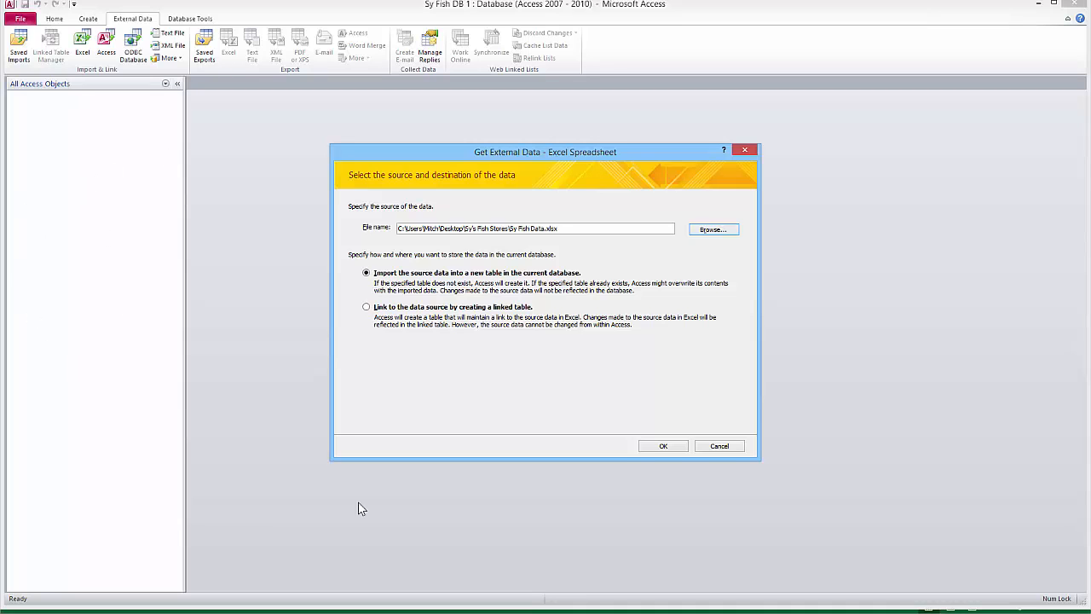
# Import the budget_sales worksheet of Sy Fish Data.xlsx into a new table, using the first row as column headings.
pyautogui.click(659, 453)
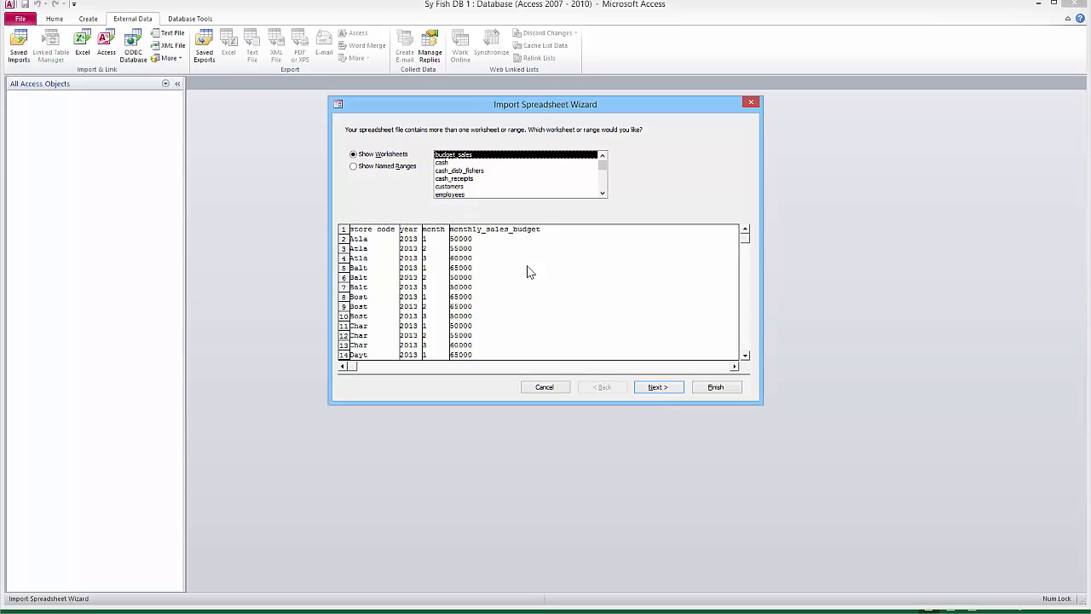
pyautogui.click(648, 388)
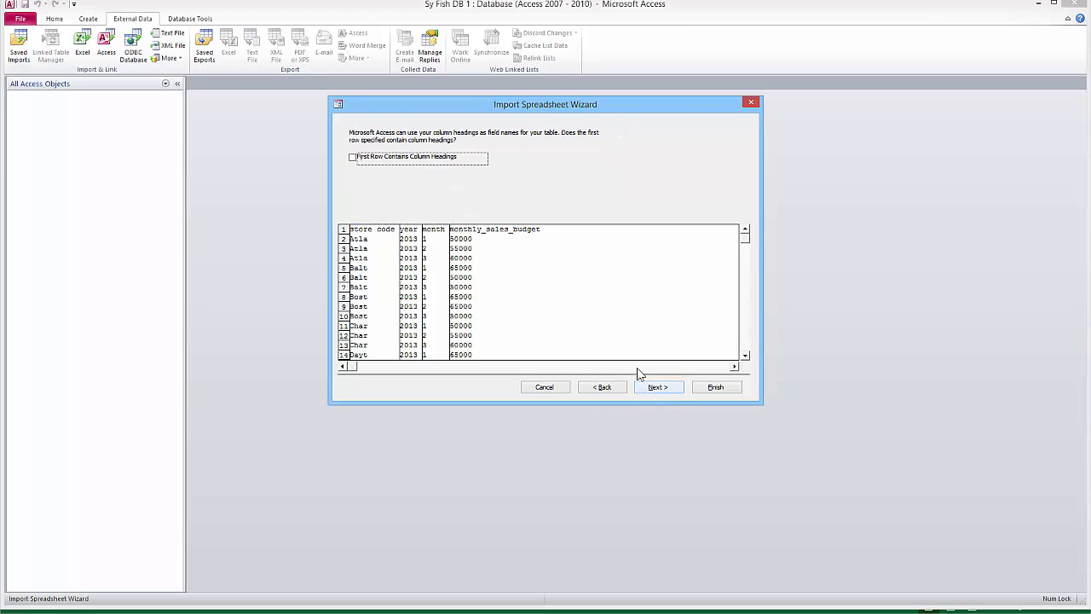
pyautogui.click(354, 159)
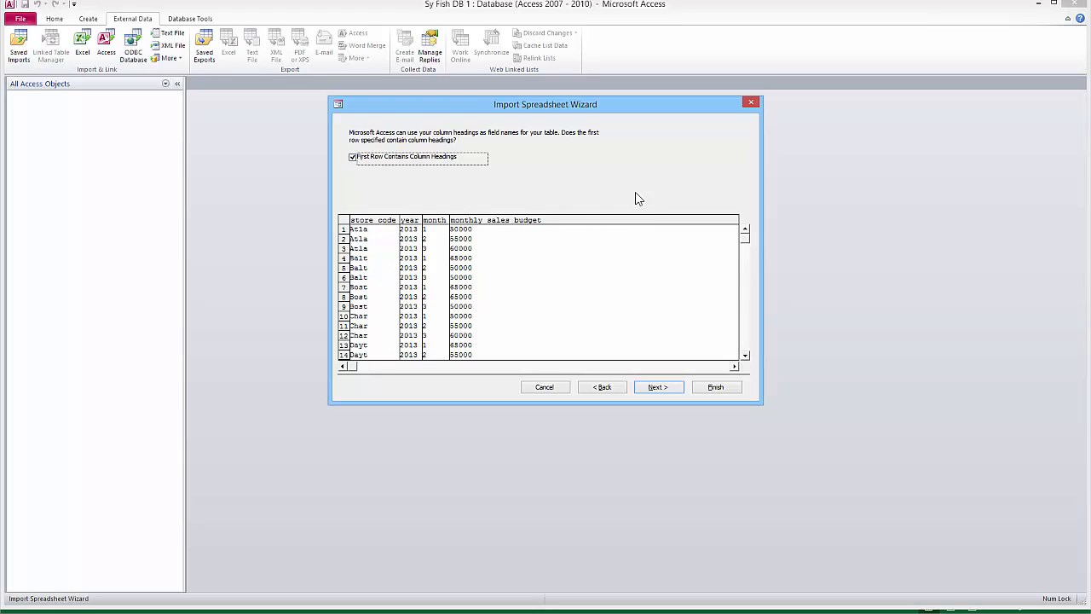
pyautogui.click(657, 387)
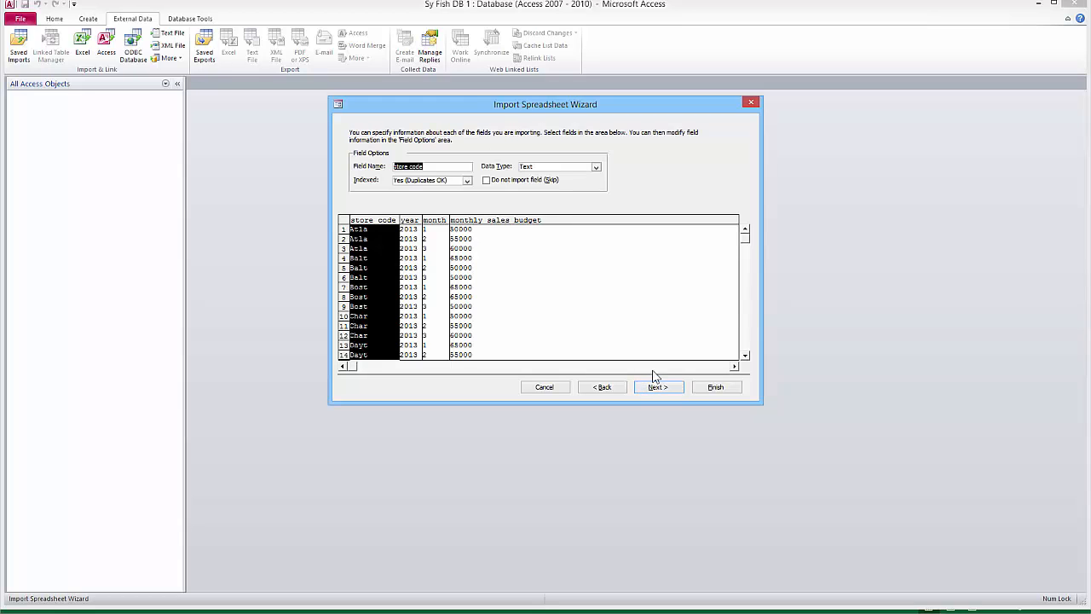
# Change the number data type of the year and month import fields, and keep monthly_sales_budget as Currency.
pyautogui.click(408, 255)
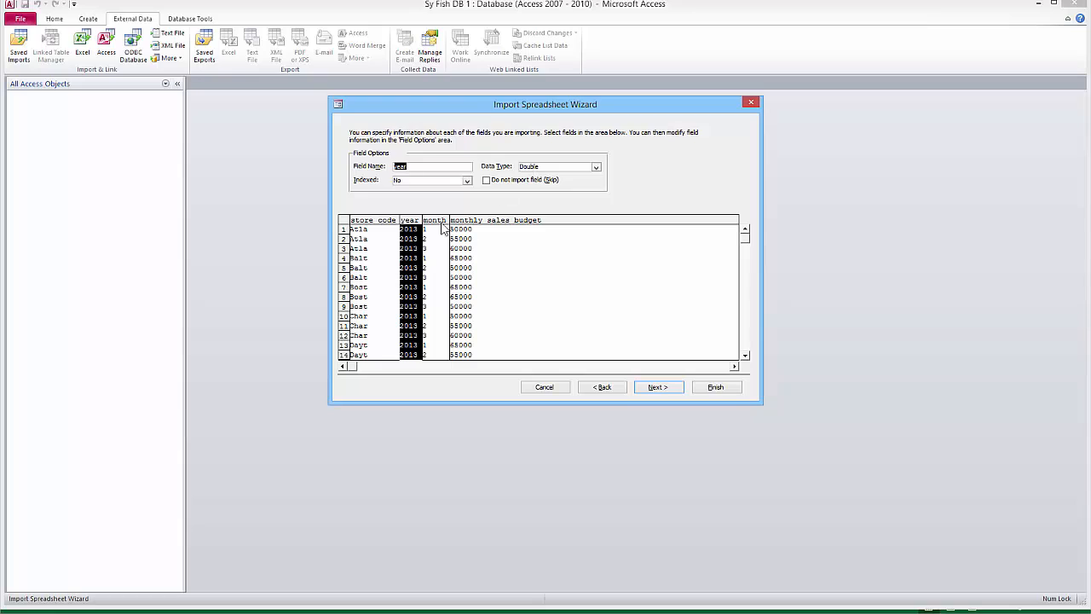
pyautogui.click(597, 167)
pyautogui.click(551, 192)
pyautogui.click(441, 258)
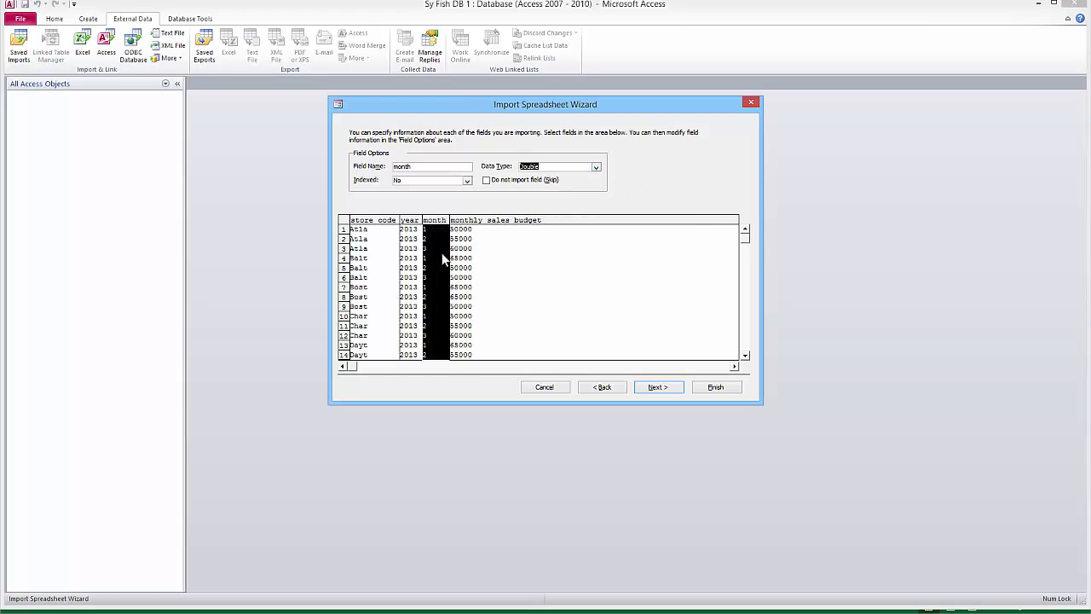
pyautogui.click(596, 167)
pyautogui.click(562, 194)
pyautogui.click(482, 263)
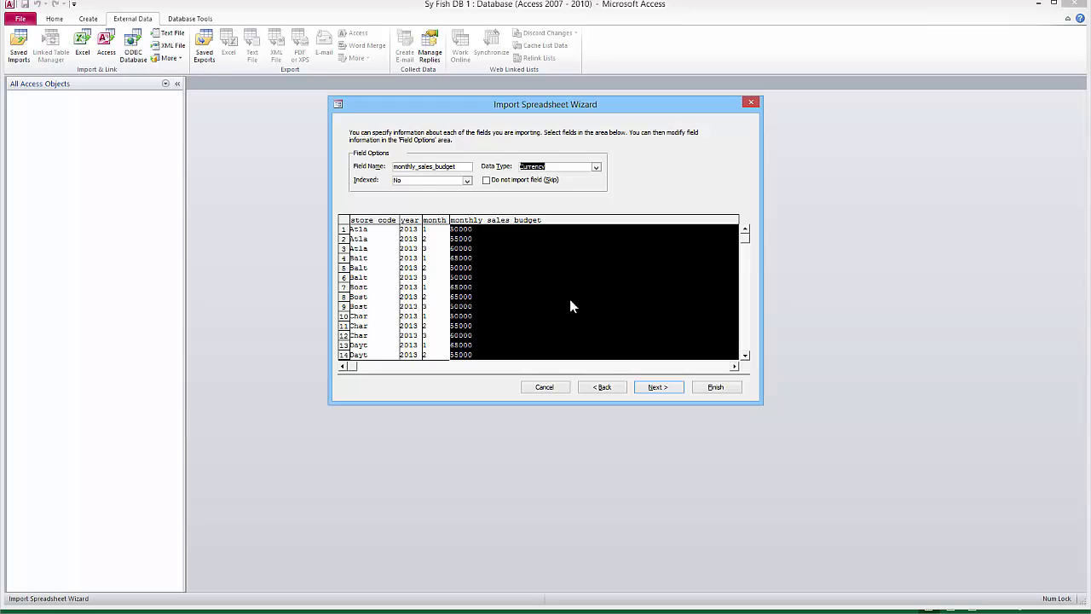
pyautogui.click(660, 388)
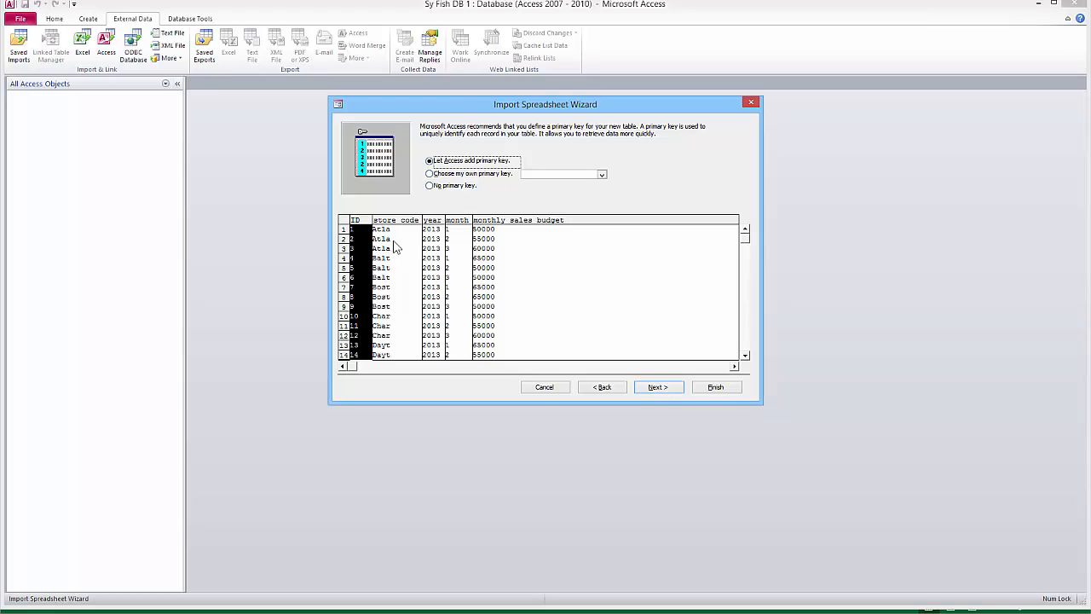
# Choose no primary key for the imported table and continue to the import's final page.
pyautogui.click(429, 174)
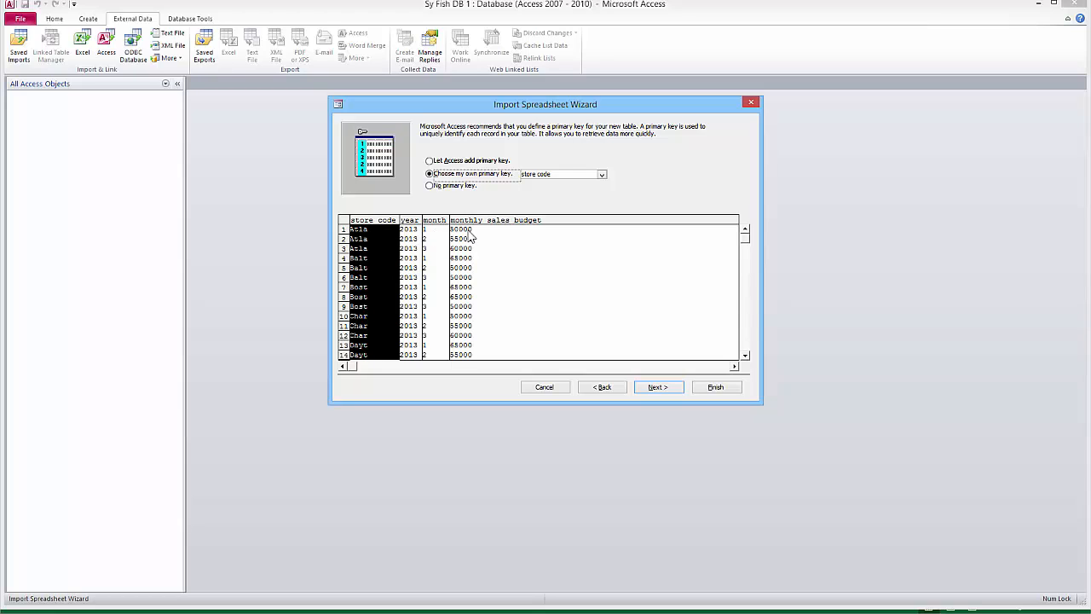
pyautogui.click(430, 186)
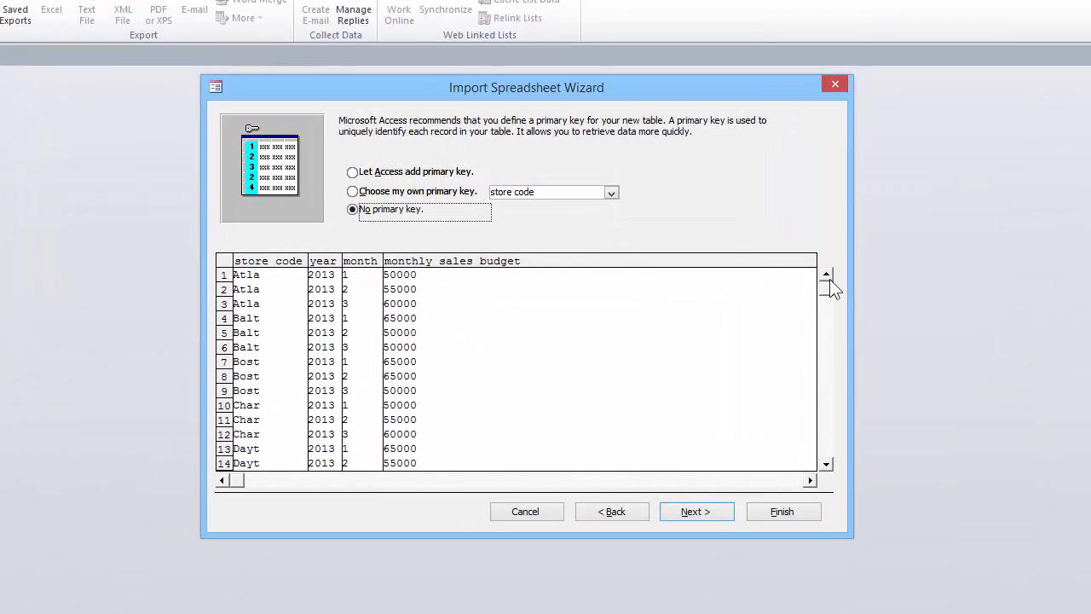
pyautogui.click(828, 282)
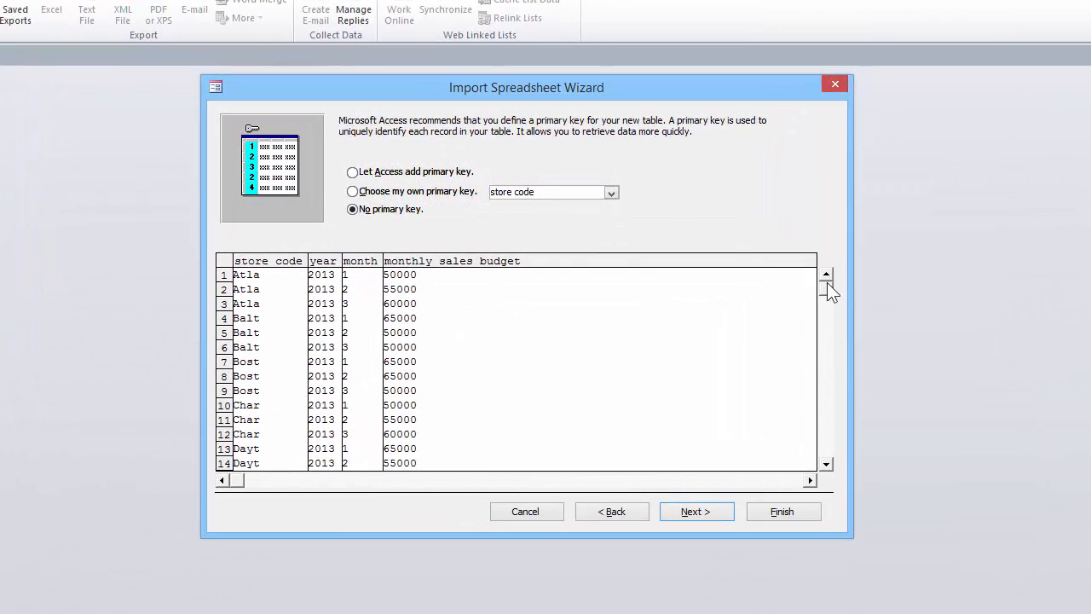
pyautogui.moveTo(832, 357)
pyautogui.mouseDown()
pyautogui.moveTo(825, 435)
pyautogui.moveTo(825, 342)
pyautogui.mouseUp()
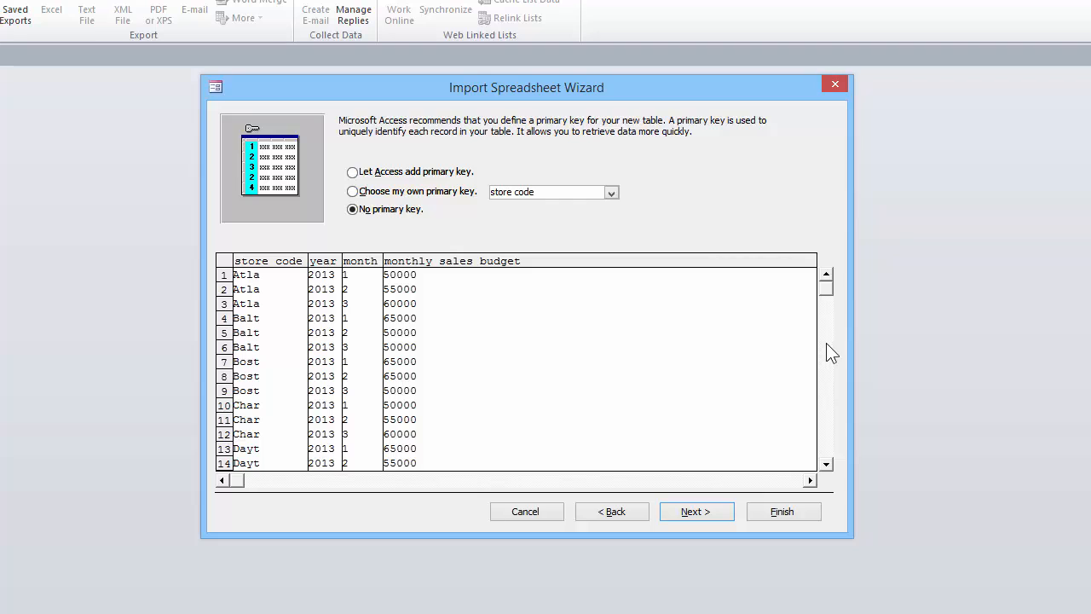
pyautogui.click(686, 513)
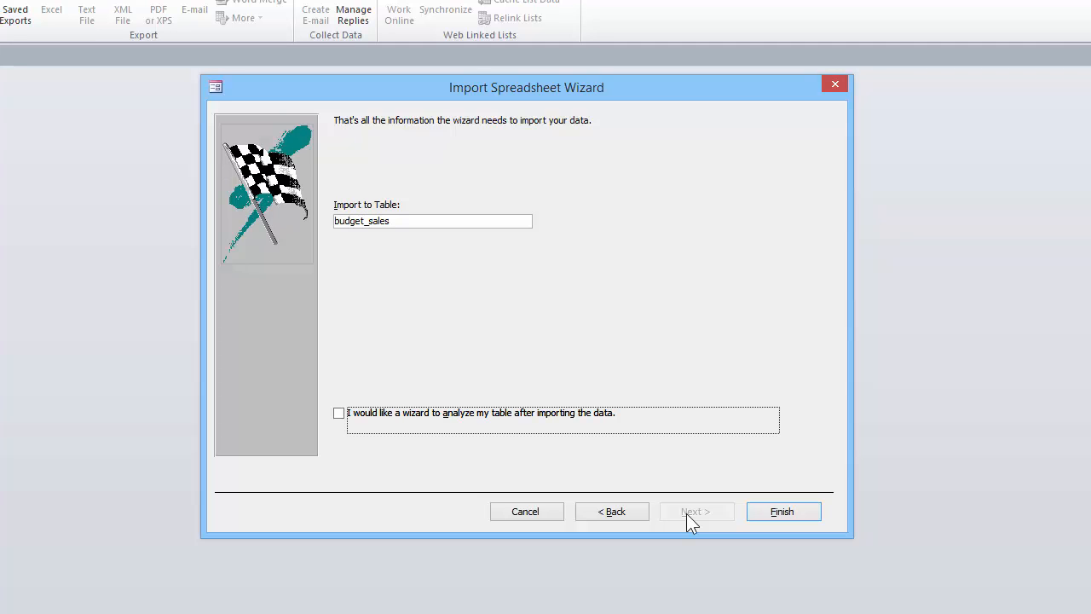
# Finish the import into the table budget_sales without saving the import steps.
pyautogui.click(422, 222)
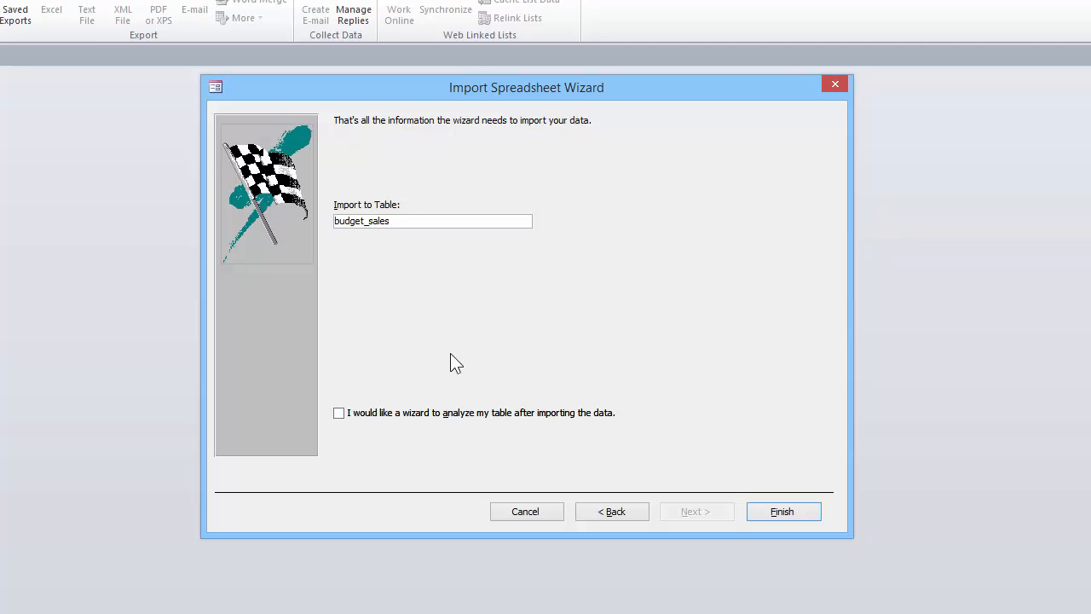
pyautogui.click(786, 512)
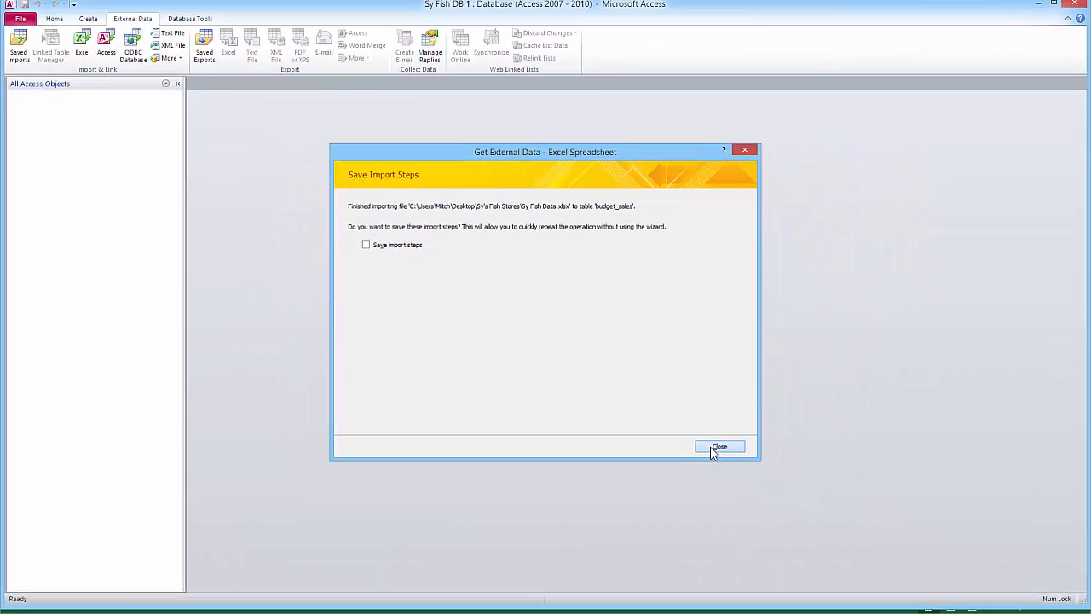
pyautogui.click(716, 448)
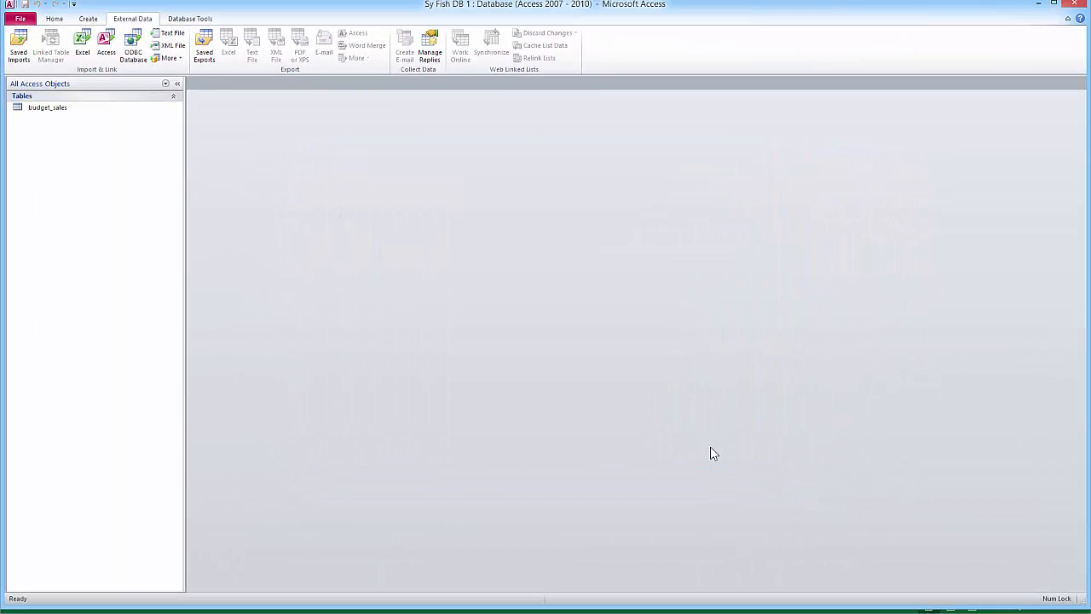
# Open the imported budget_sales table to view its records and switch it to Design View.
pyautogui.click(35, 113)
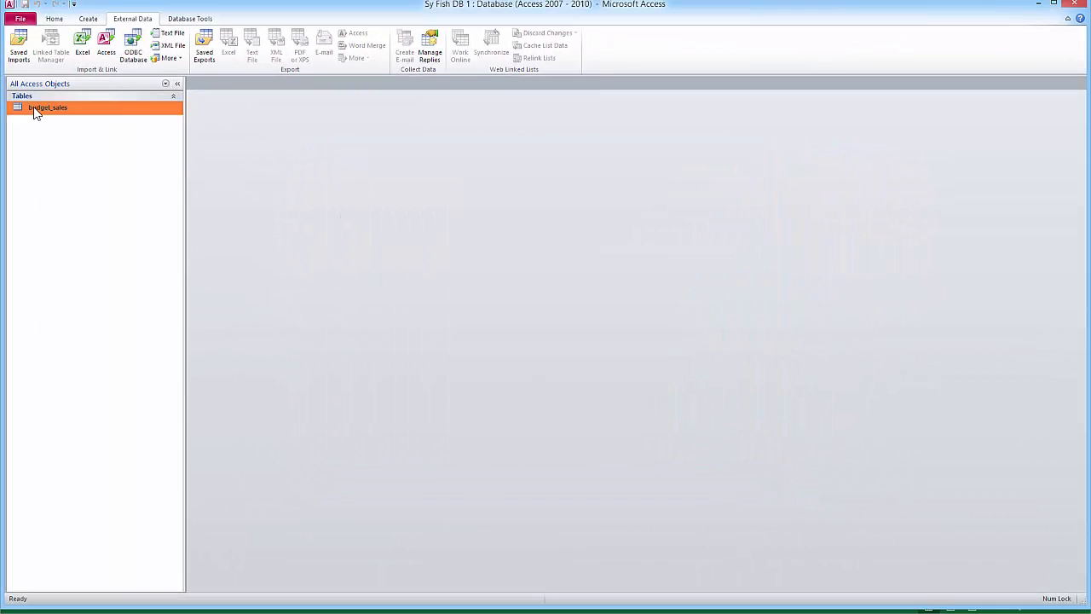
pyautogui.doubleClick(35, 113)
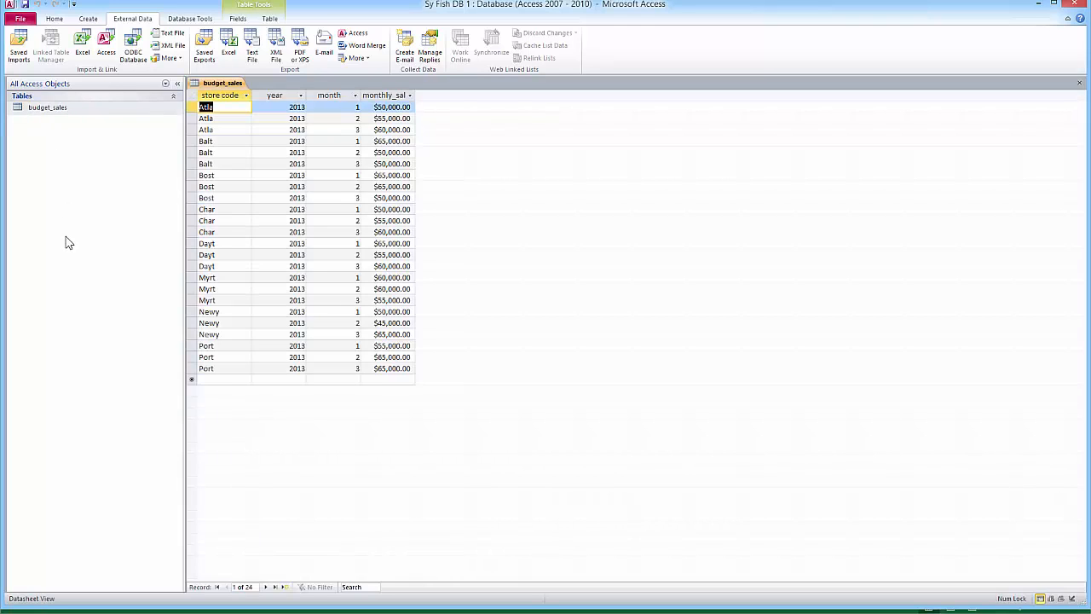
pyautogui.rightClick(66, 109)
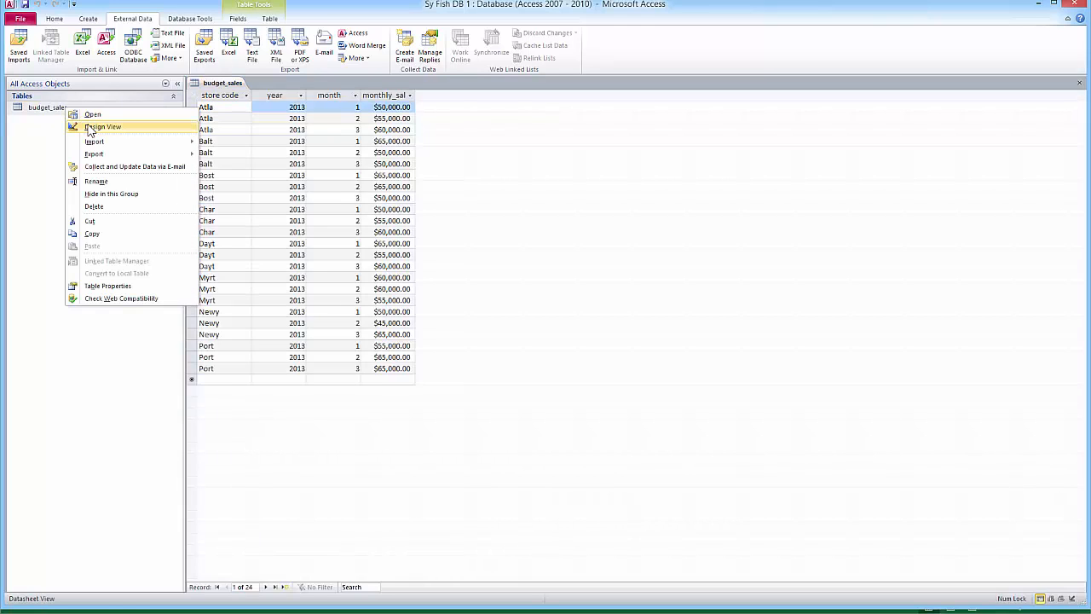
pyautogui.click(91, 128)
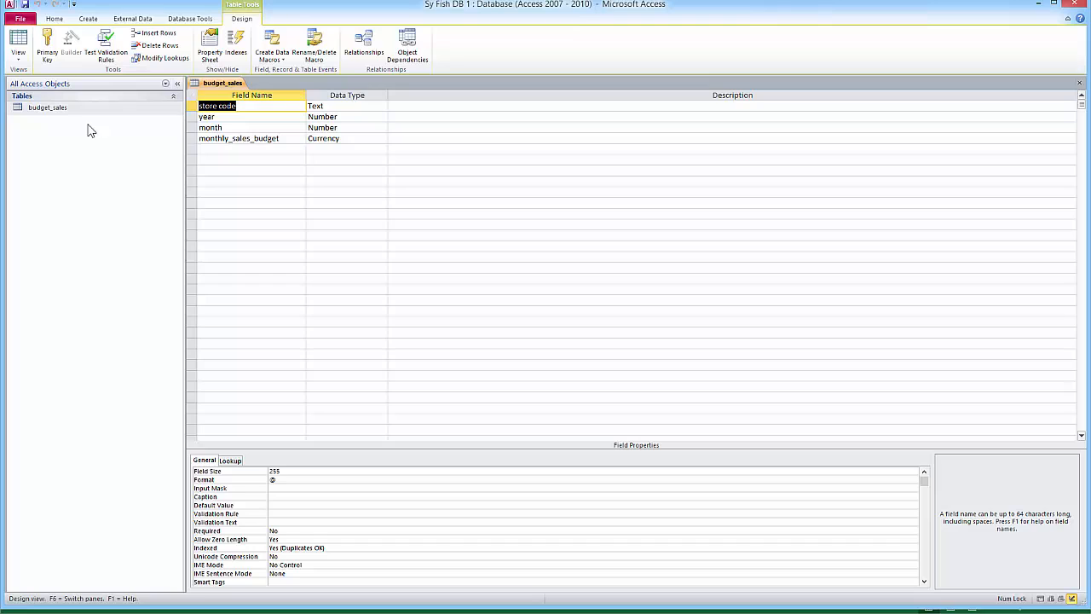
# Set the field size of the store code field to 4.
pyautogui.click(285, 471)
pyautogui.press('BackSpace')
pyautogui.press('BackSpace')
pyautogui.press('BackSpace')
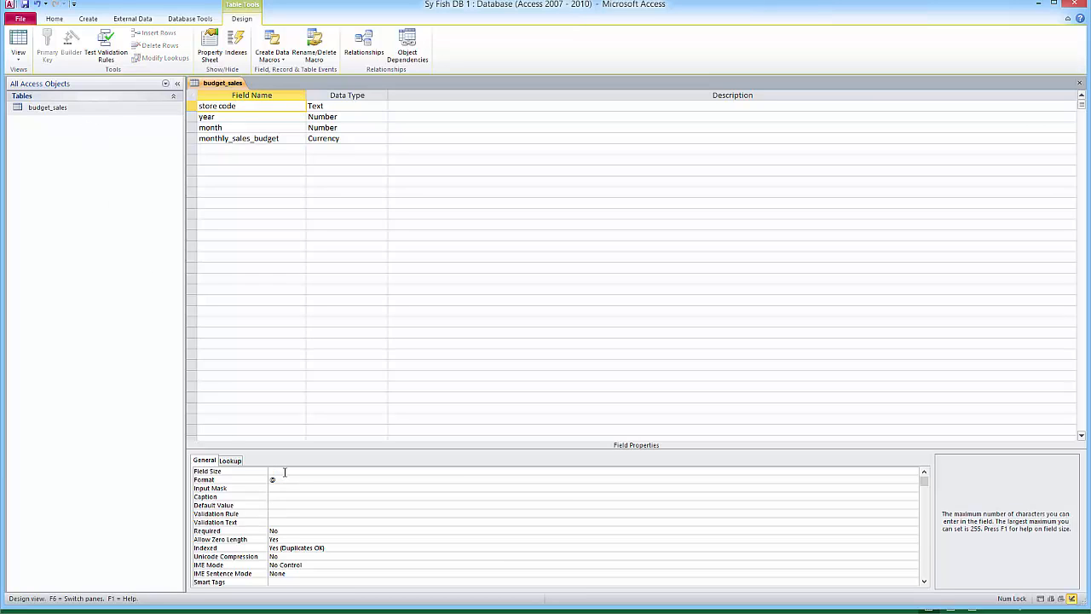
pyautogui.press('Return')
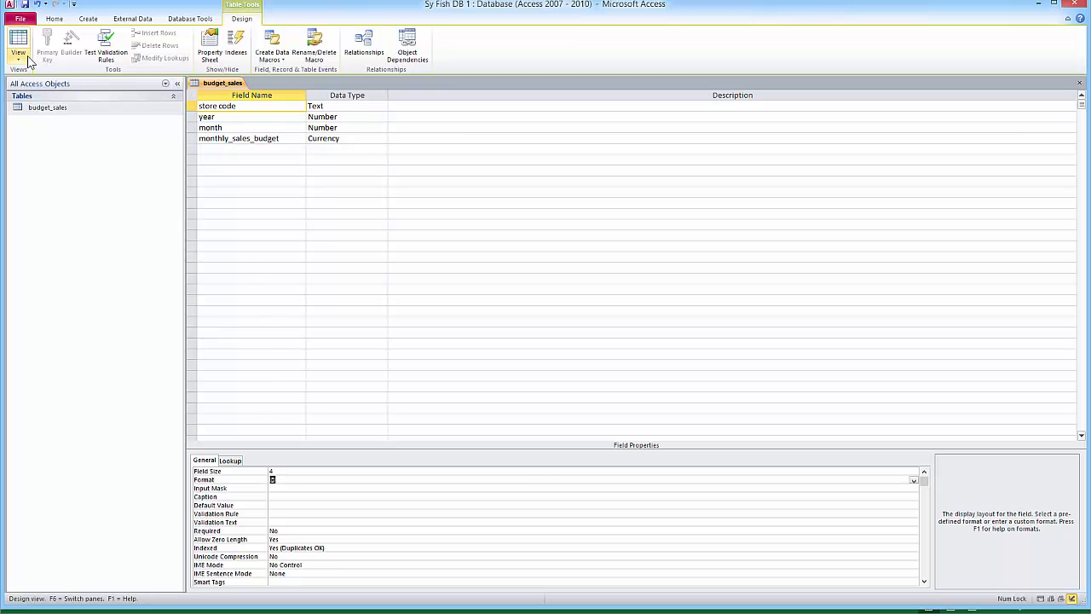
# Return budget_sales to Datasheet View, saving the table and accepting the shortened field size.
pyautogui.rightClick(50, 111)
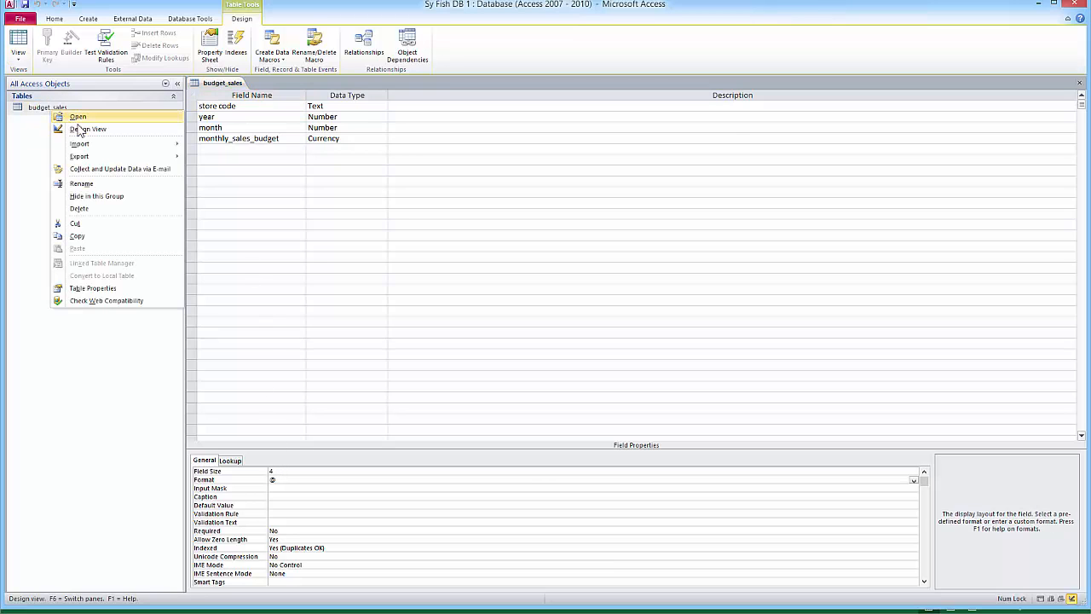
pyautogui.click(18, 58)
pyautogui.click(39, 79)
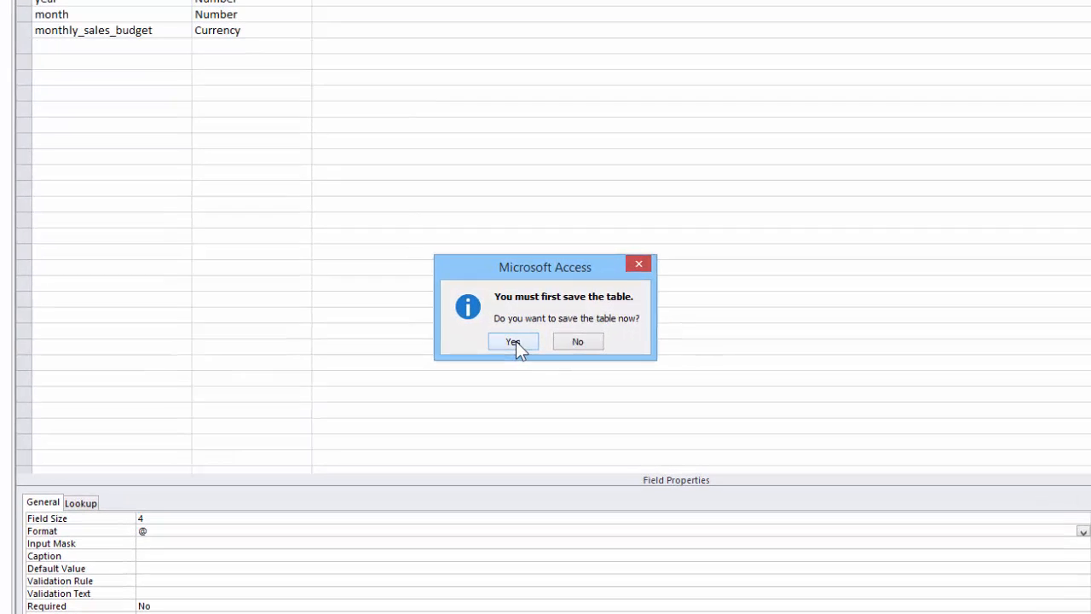
pyautogui.click(513, 341)
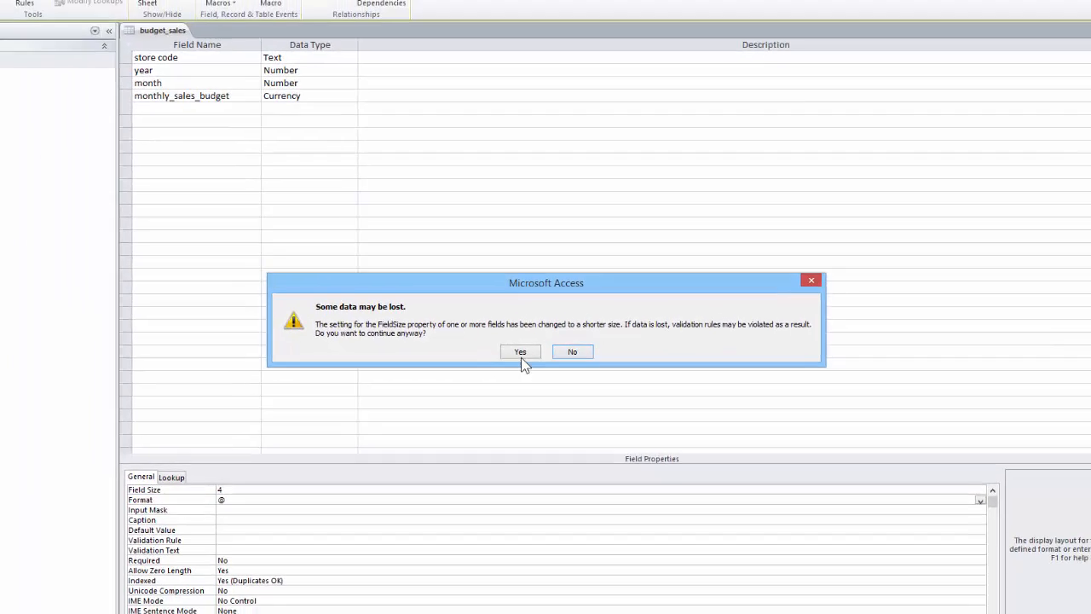
pyautogui.click(512, 346)
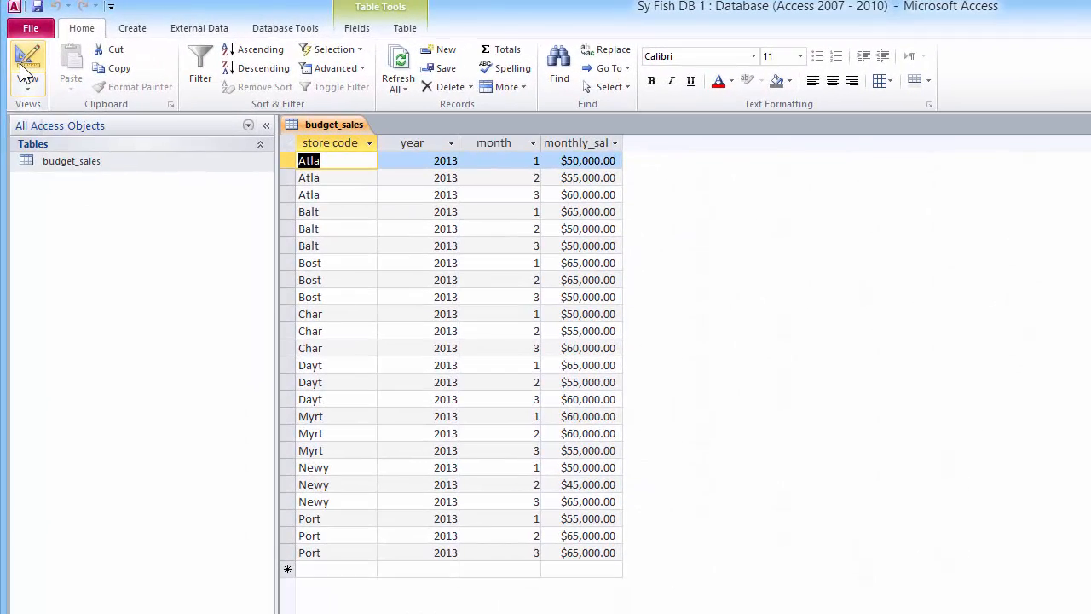
# In Design View, set store code, year and month together as the composite primary key of budget_sales.
pyautogui.click(26, 64)
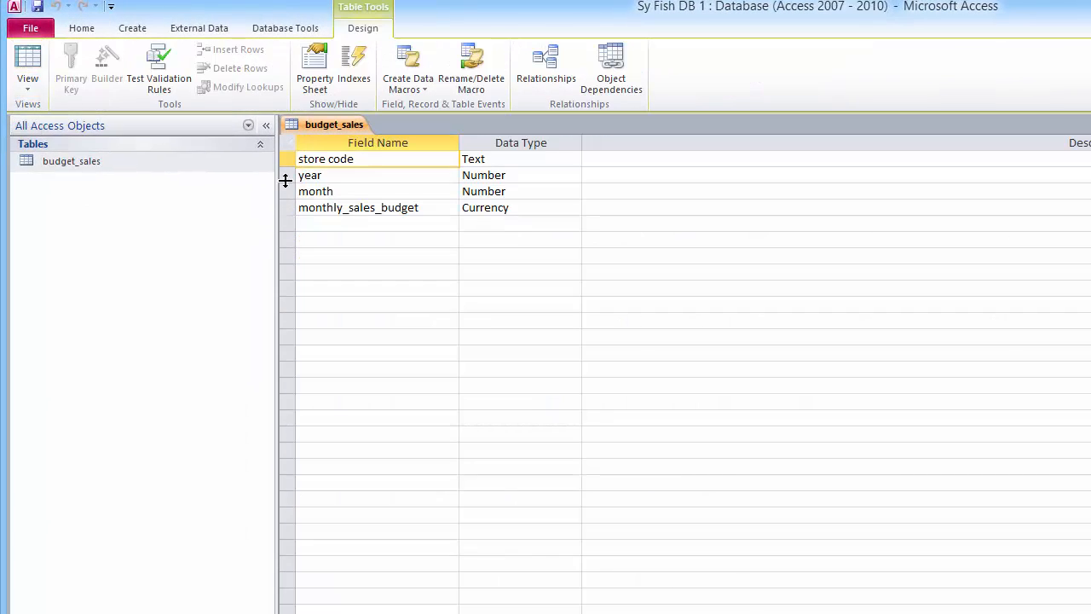
pyautogui.click(287, 159)
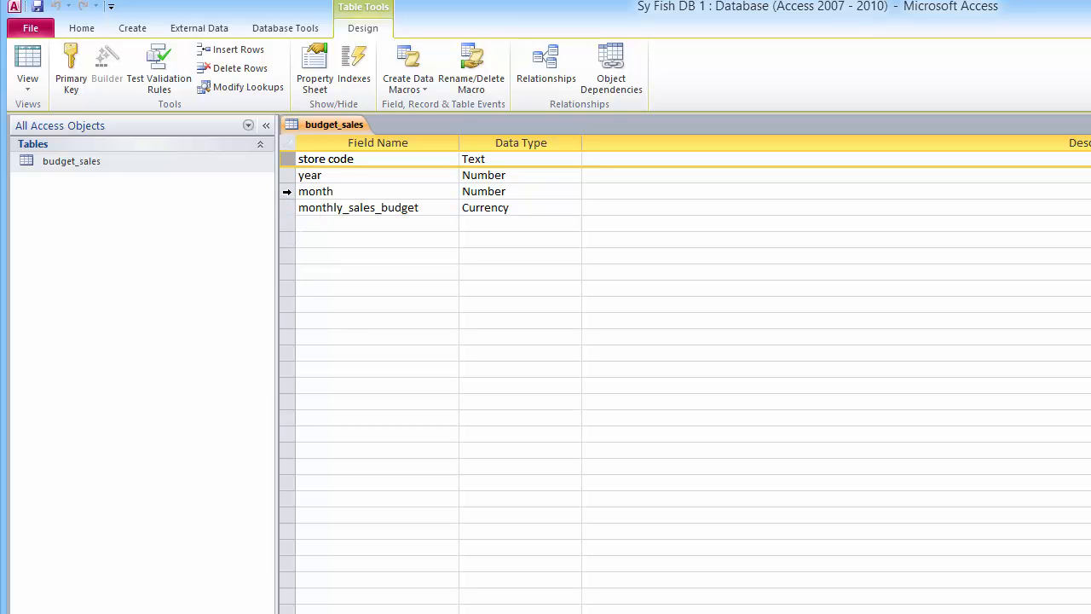
pyautogui.keyDown('shift'); pyautogui.click(287, 191); pyautogui.keyUp('shift')
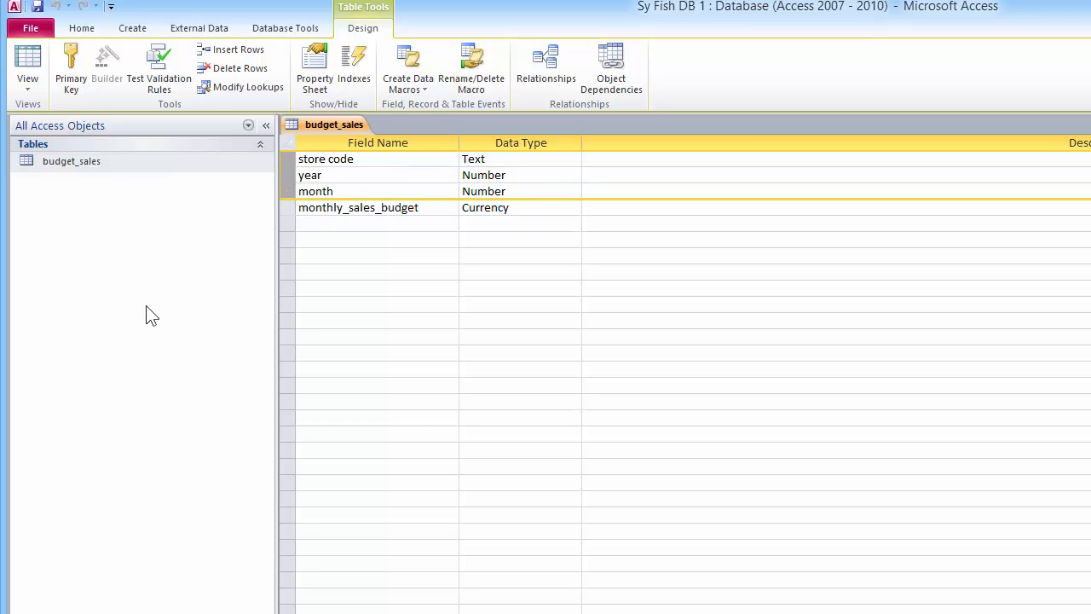
pyautogui.click(74, 64)
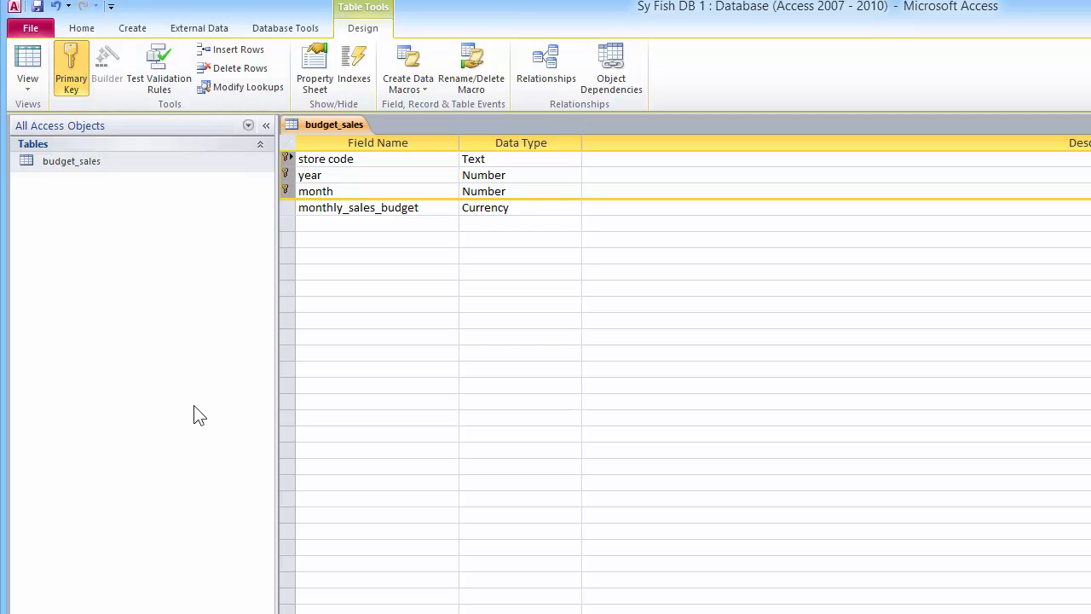
# Save the budget_sales design with its composite key and show the table in Datasheet View.
pyautogui.click(331, 242)
pyautogui.click(332, 241)
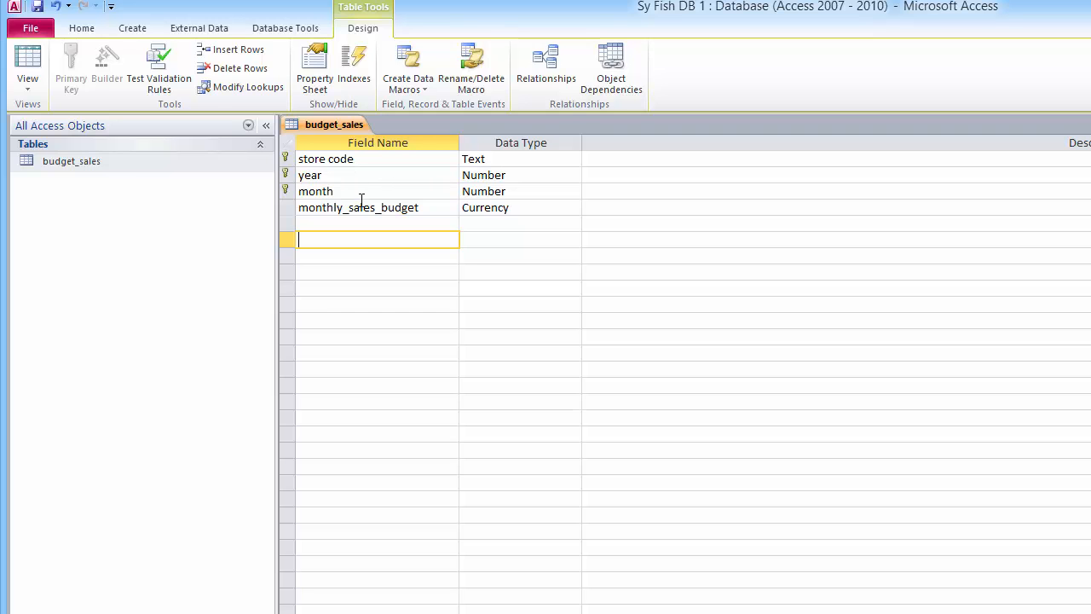
pyautogui.click(25, 67)
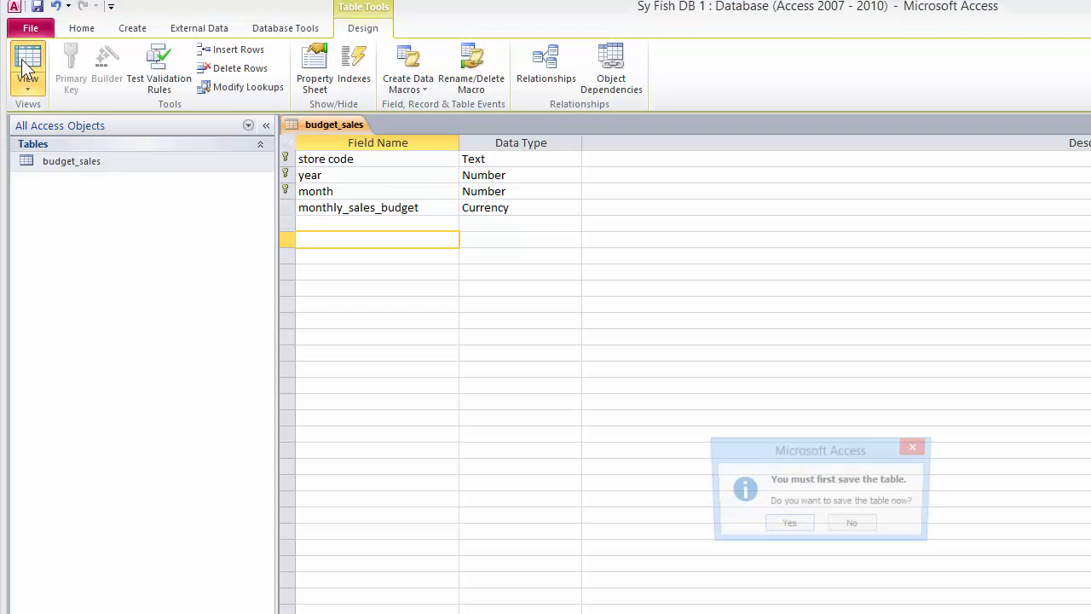
pyautogui.click(777, 521)
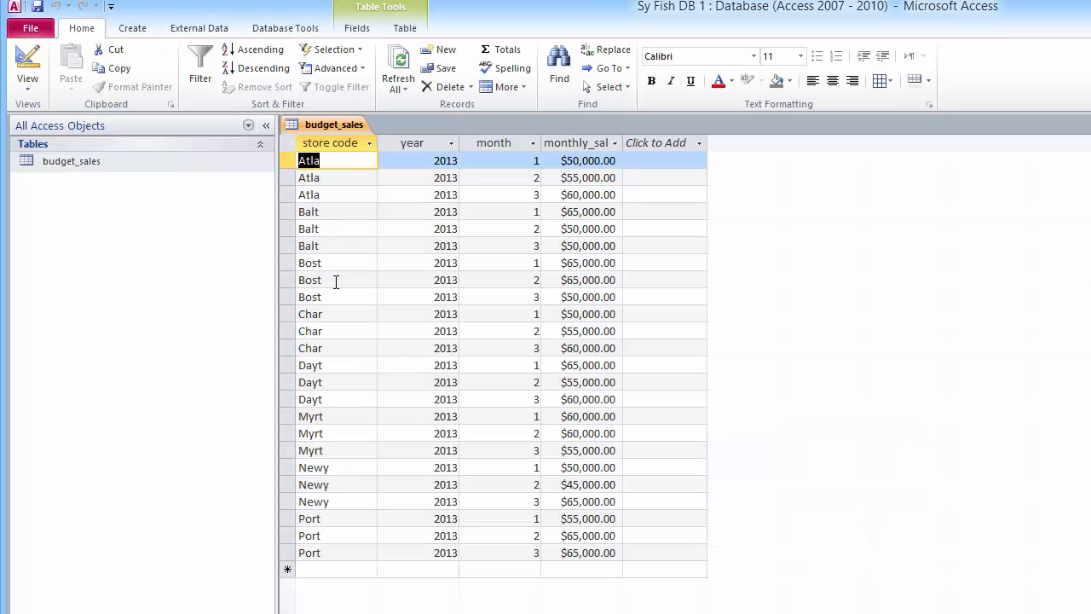
# In Design View, remove the composite key of budget_sales and set store code alone as the primary key.
pyautogui.rightClick(89, 167)
pyautogui.click(141, 195)
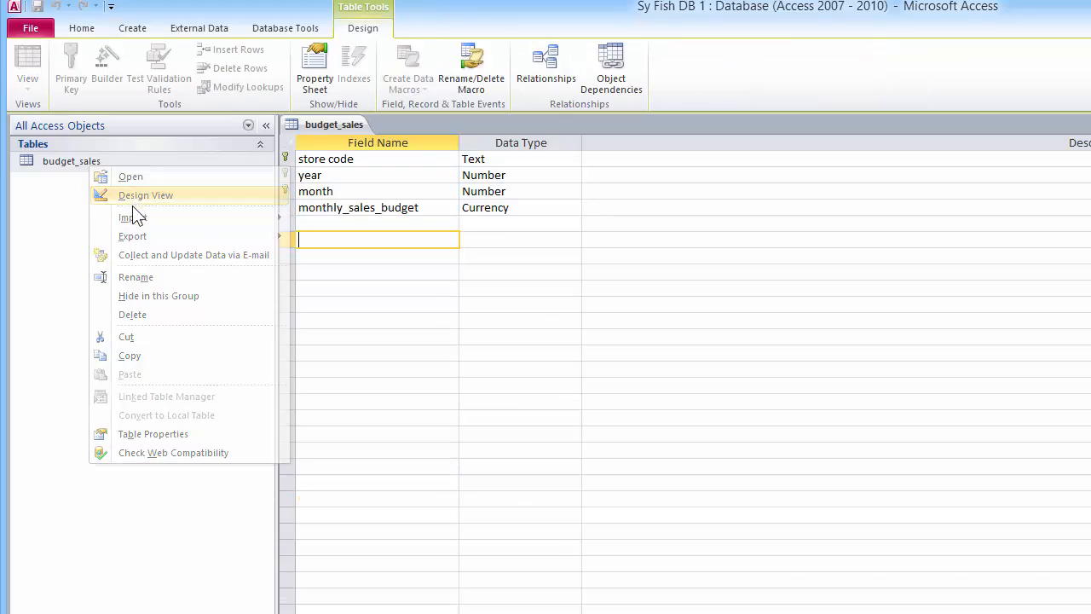
pyautogui.click(286, 158)
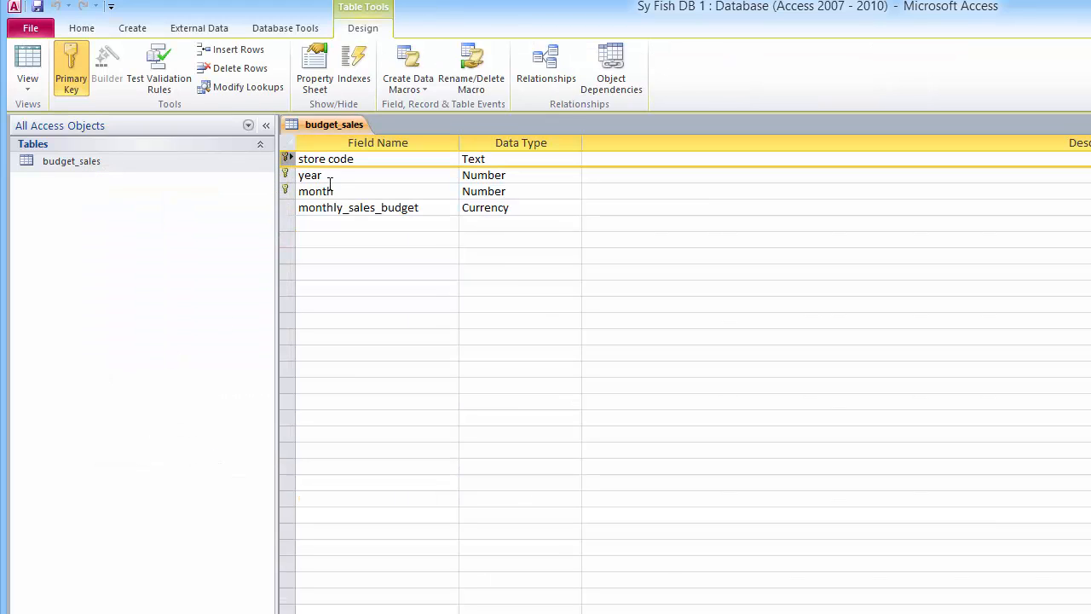
pyautogui.click(74, 61)
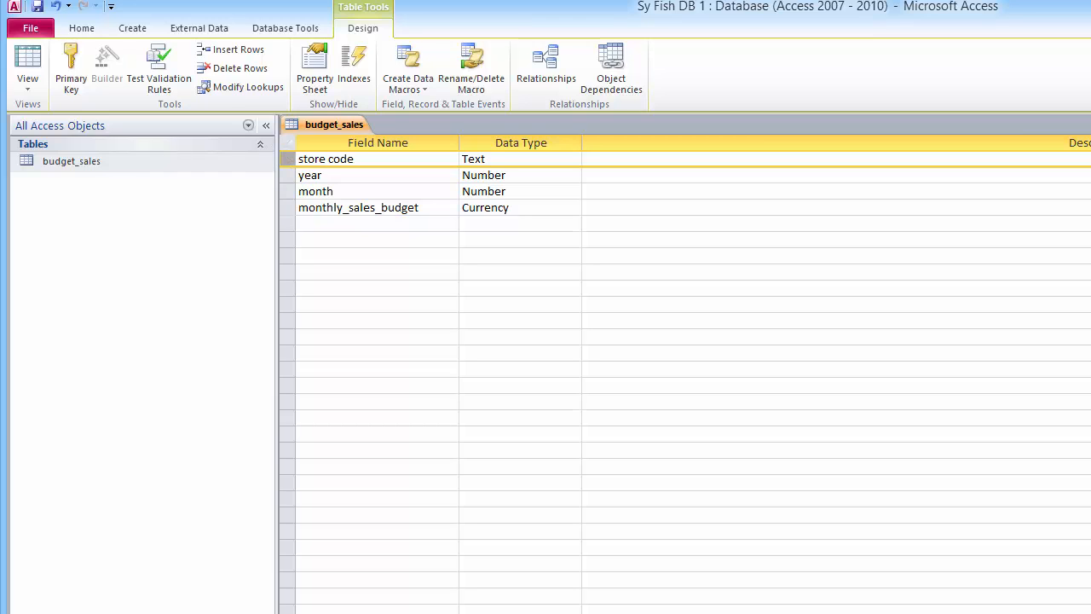
pyautogui.click(65, 53)
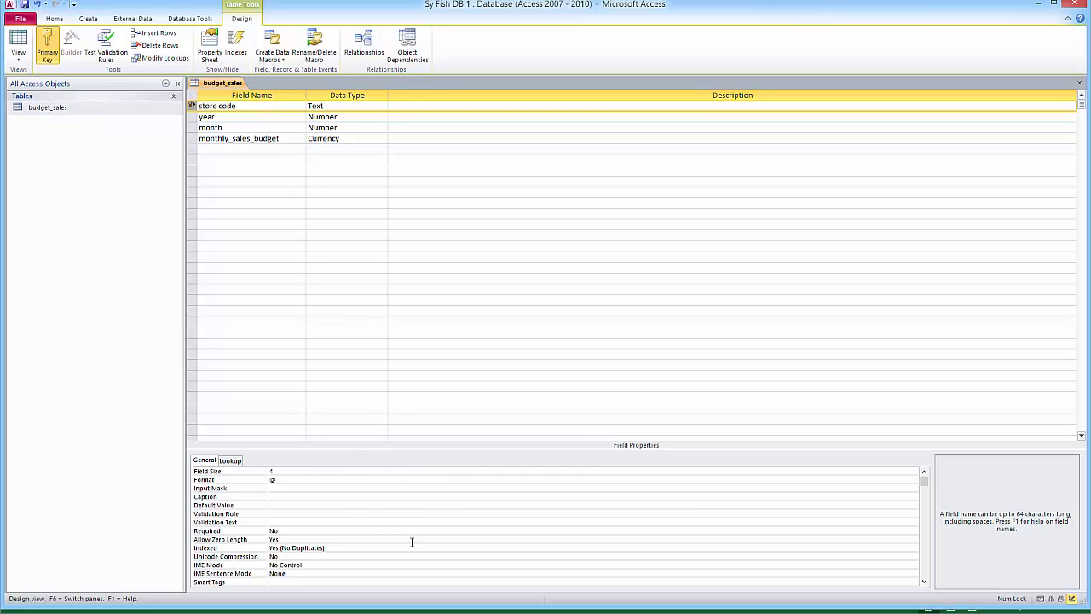
# Try to save budget_sales with the single-field key and show it in Datasheet View, dismissing the messages.
pyautogui.click(18, 40)
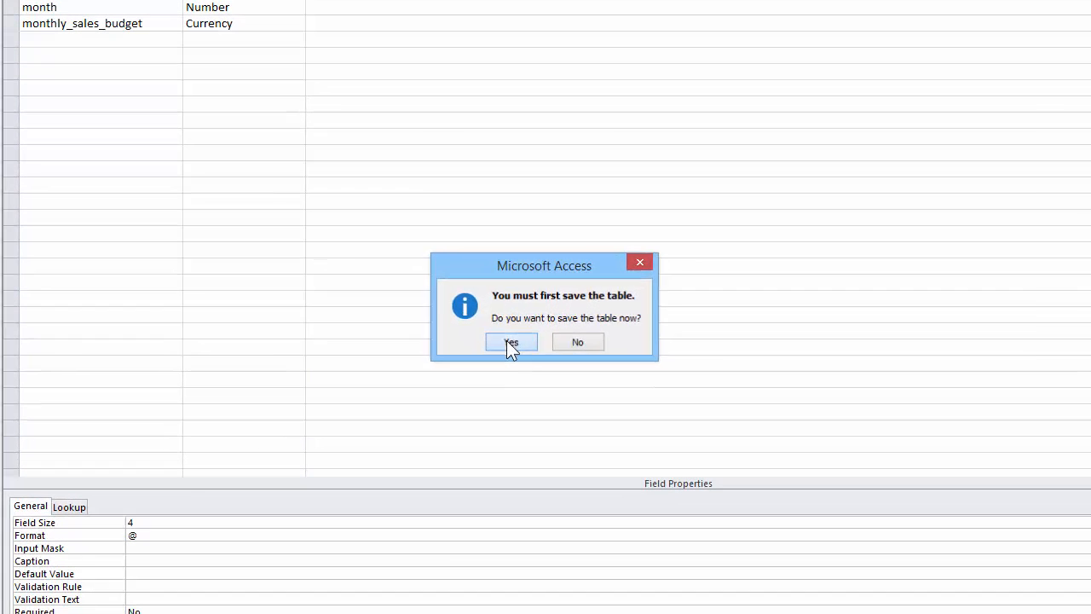
pyautogui.click(524, 350)
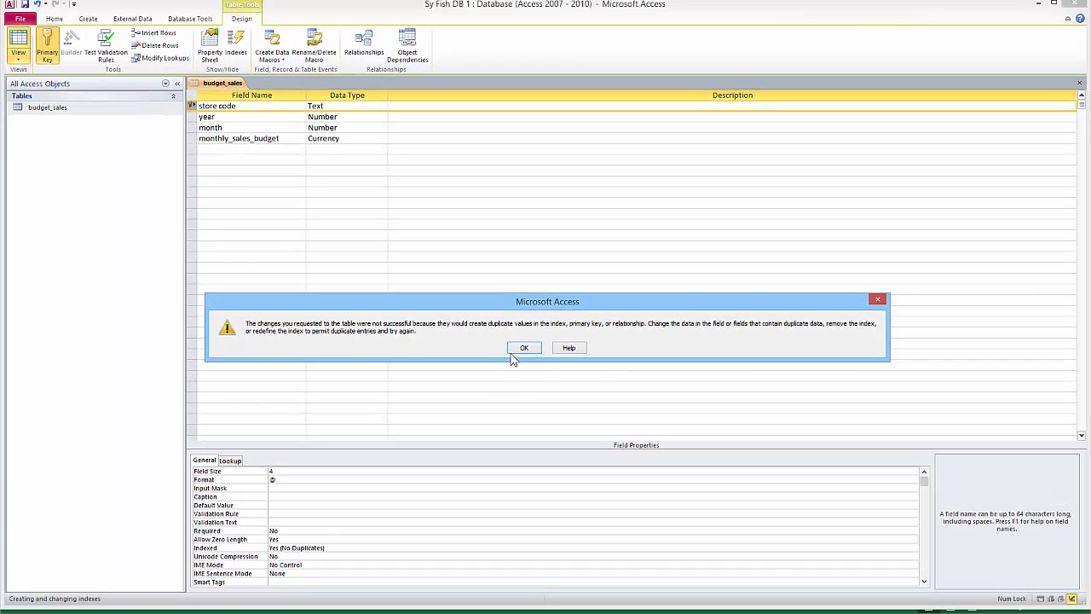
pyautogui.click(501, 338)
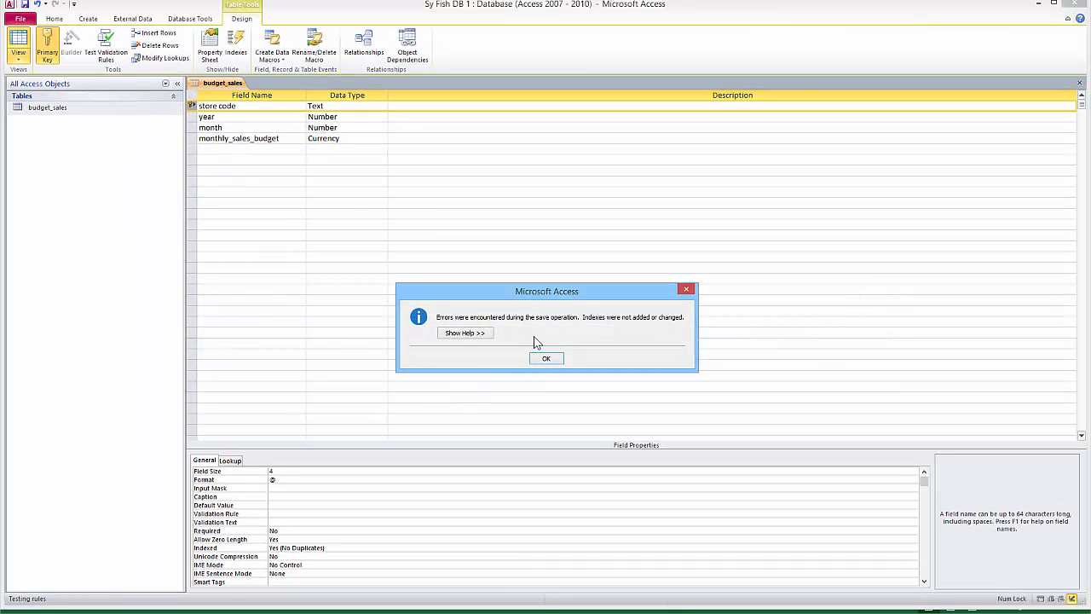
pyautogui.click(545, 358)
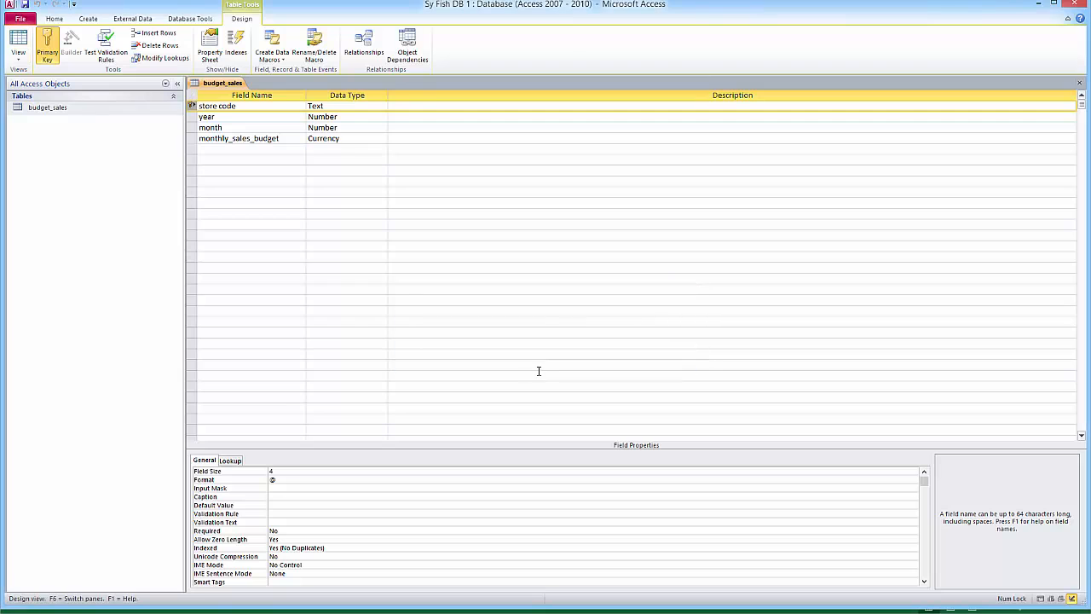
# Set store code, year and month together as the primary key of budget_sales again and save the table.
pyautogui.click(191, 127)
pyautogui.click(47, 47)
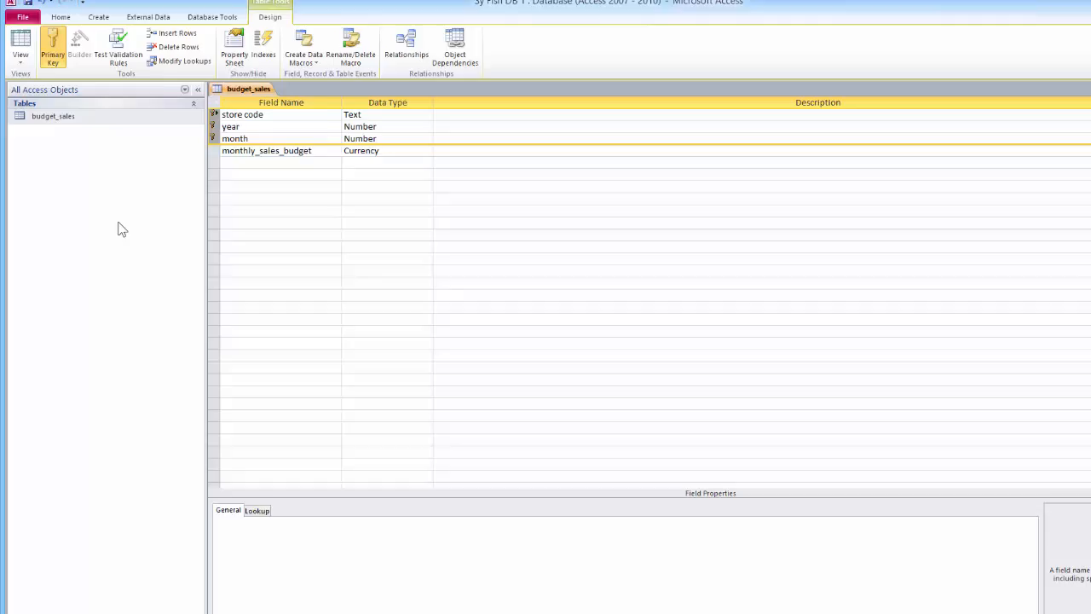
pyautogui.click(20, 40)
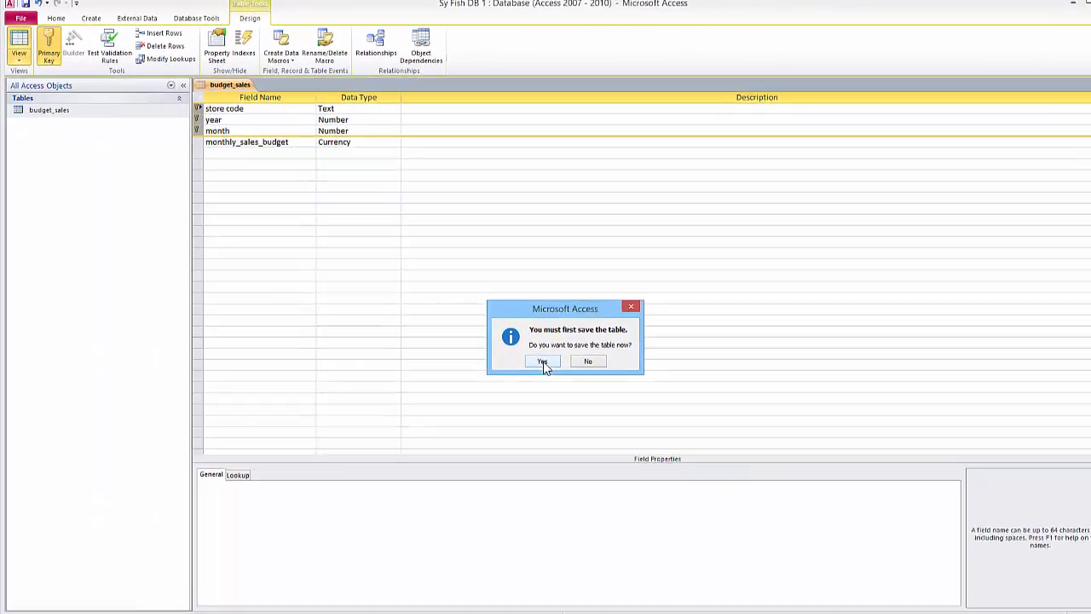
pyautogui.click(787, 510)
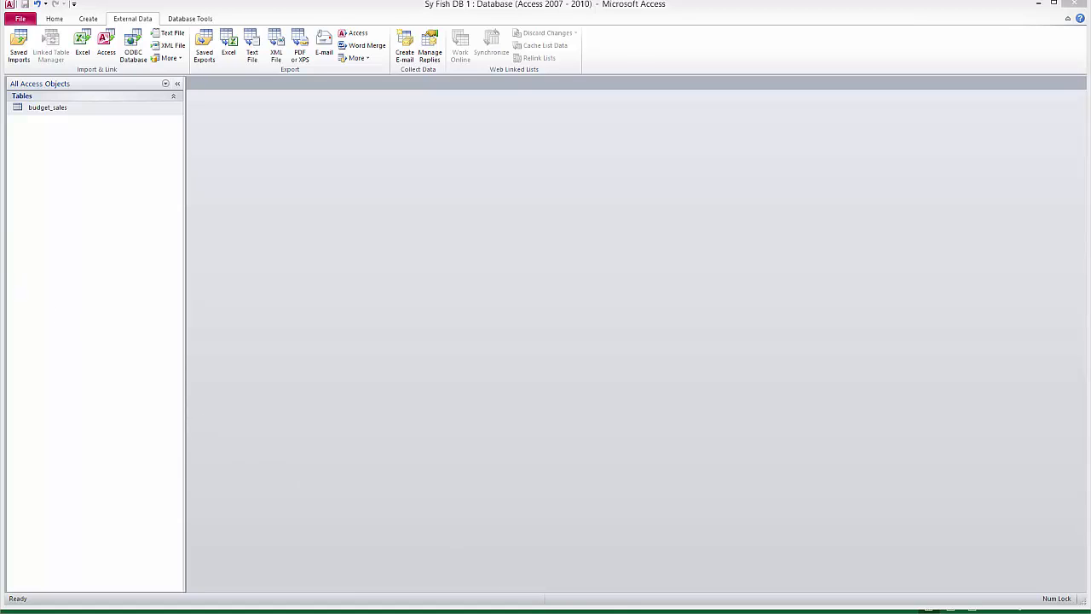
# Switch to Sy Fish Data.xlsx in Excel and open the purchases_misc worksheet.
pyautogui.click(656, 612)
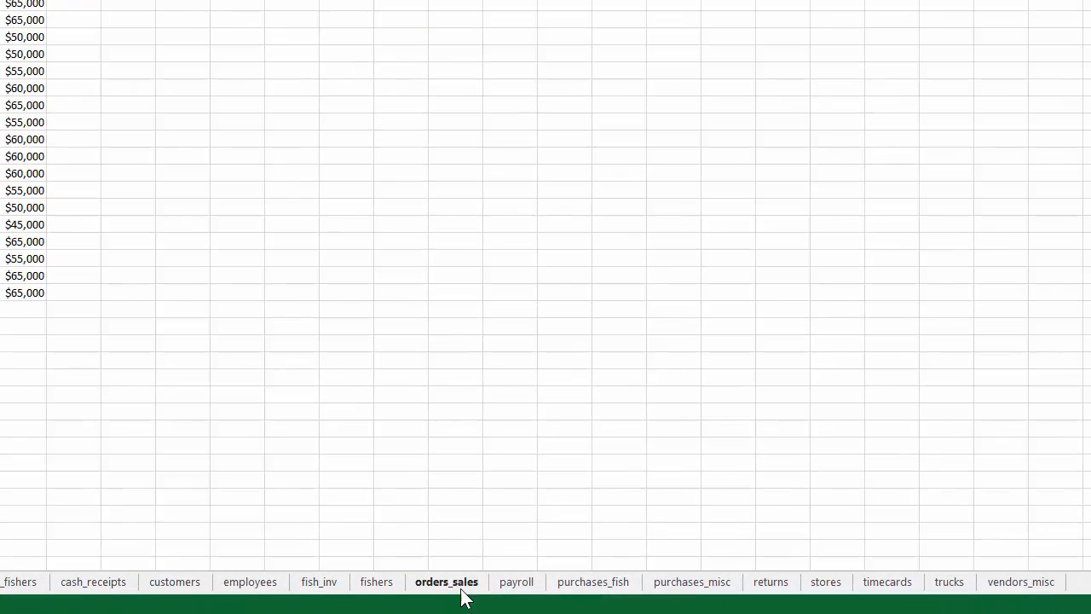
pyautogui.click(692, 582)
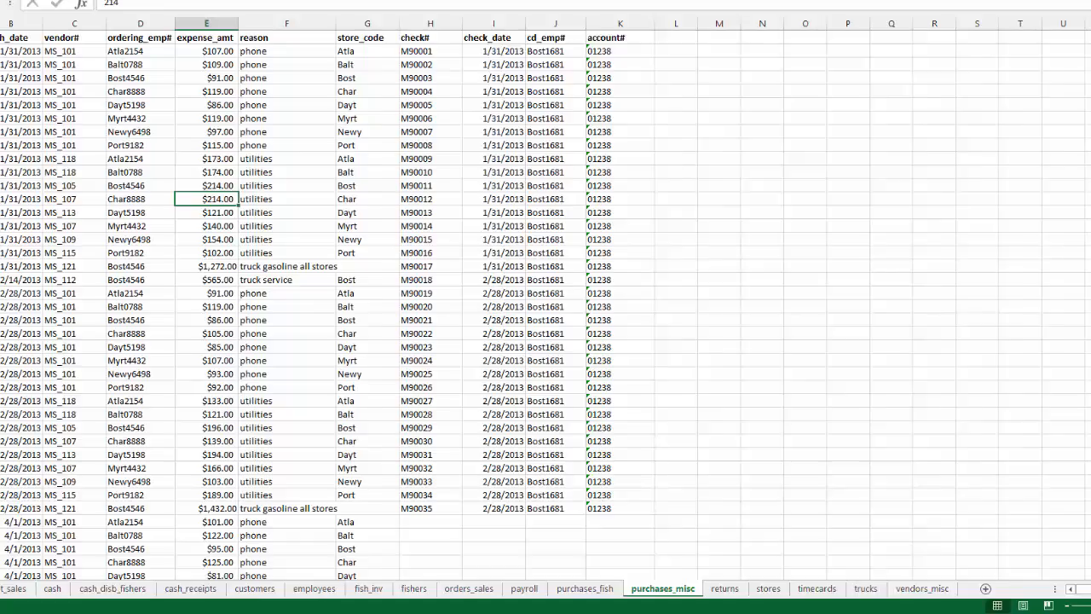
# Examine the purchase columns PO# to store_code and the payment columns check# to account# in purchases_misc.
pyautogui.click(40, 112)
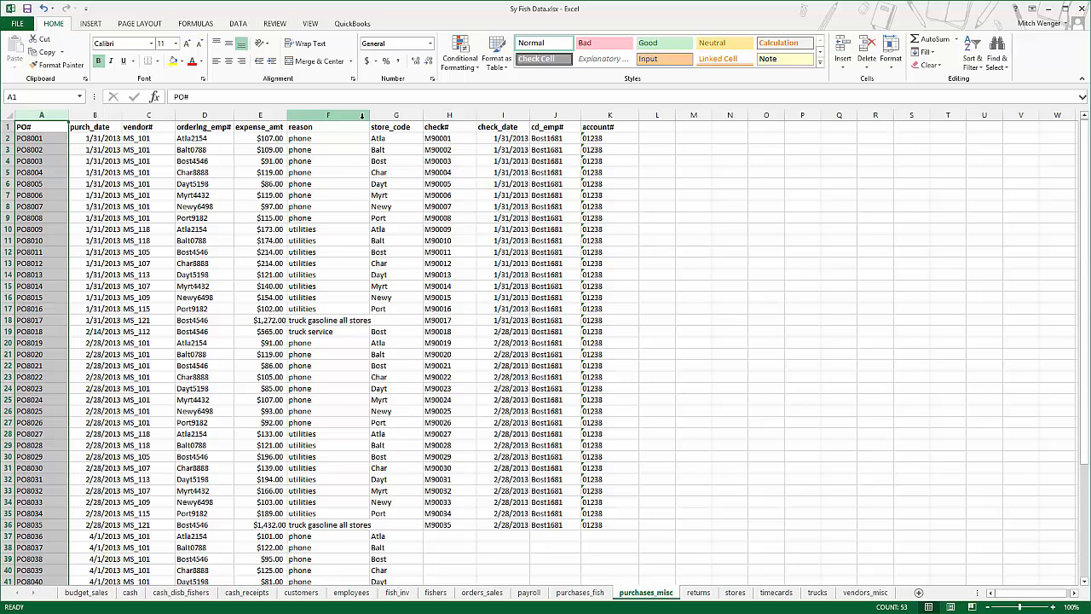
pyautogui.keyDown('shift'); pyautogui.click(395, 115); pyautogui.keyUp('shift')
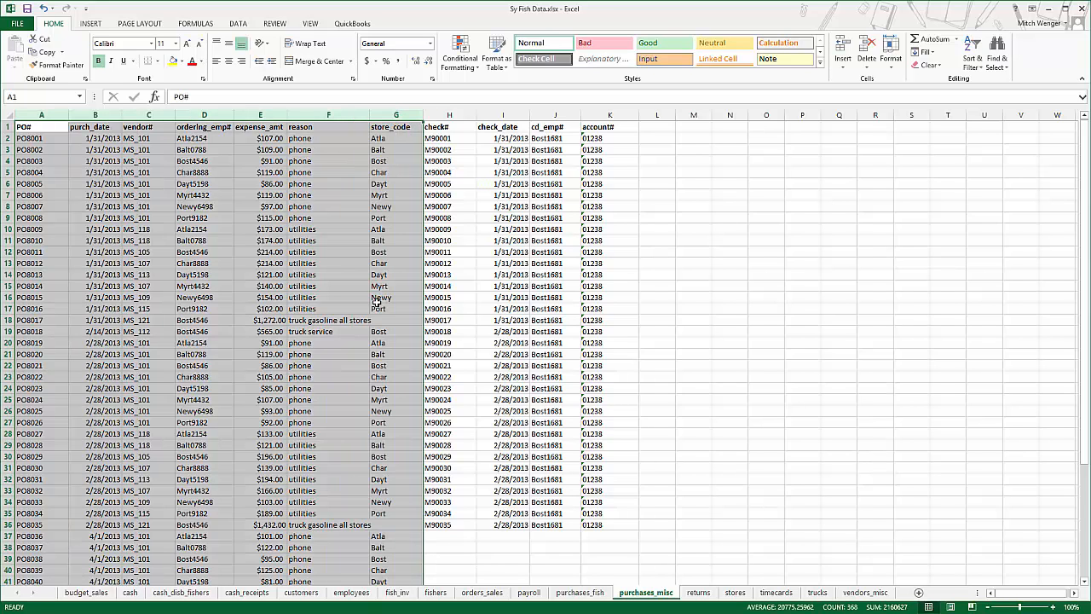
pyautogui.click(467, 113)
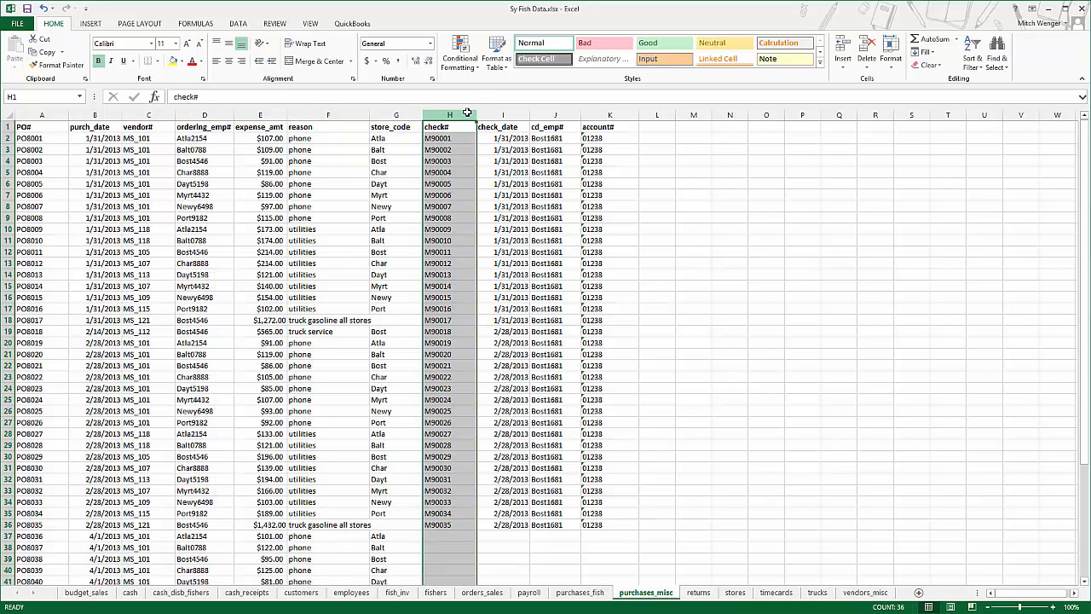
pyautogui.keyDown('shift'); pyautogui.click(594, 114); pyautogui.keyUp('shift')
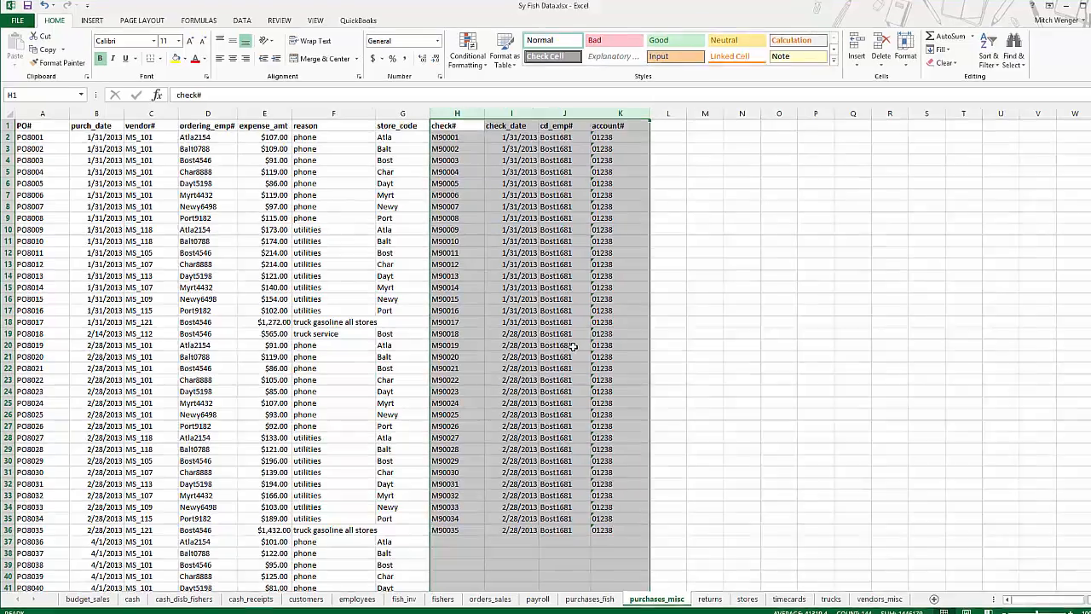
pyautogui.hotkey('ctrl', 'Home')
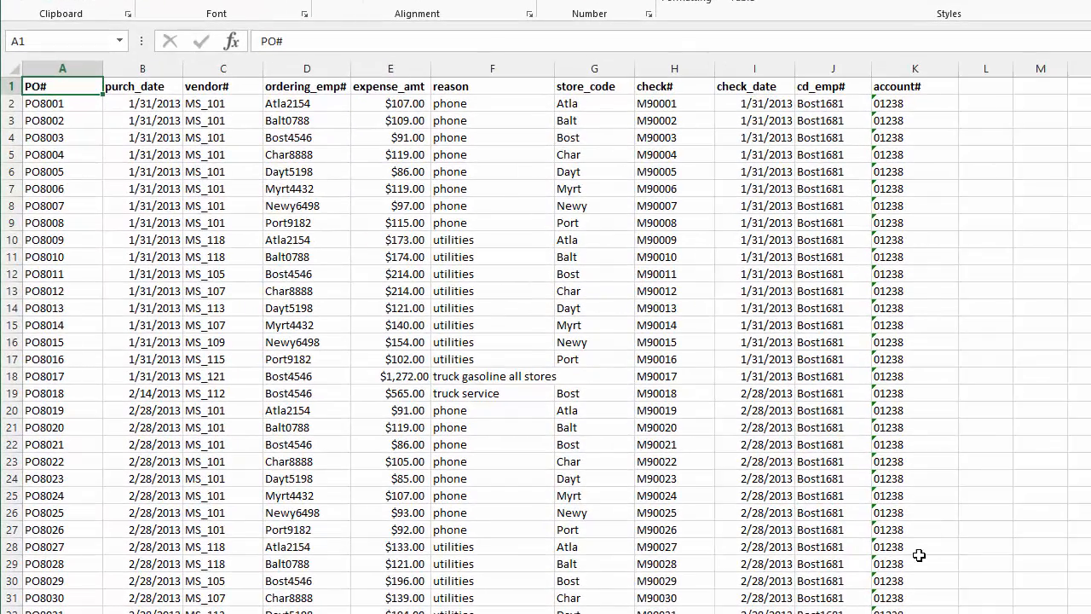
pyautogui.scroll(-2, 927, 596)
pyautogui.scroll(2, 929, 591)
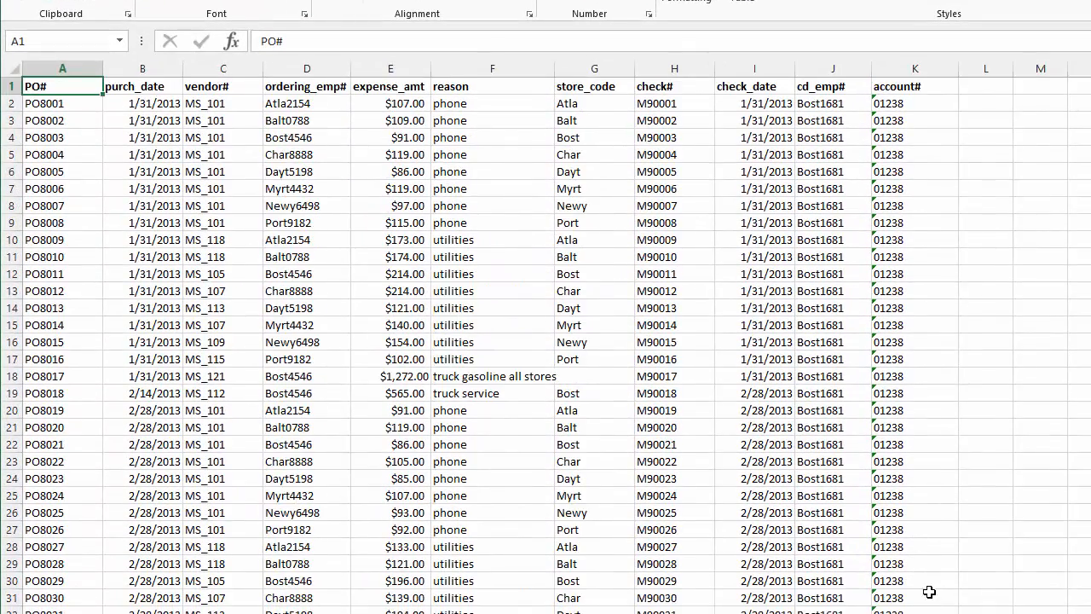
# Highlight the check# column from H2 to H53 to examine which purchases have a check number.
pyautogui.click(667, 74)
pyautogui.press('Down')
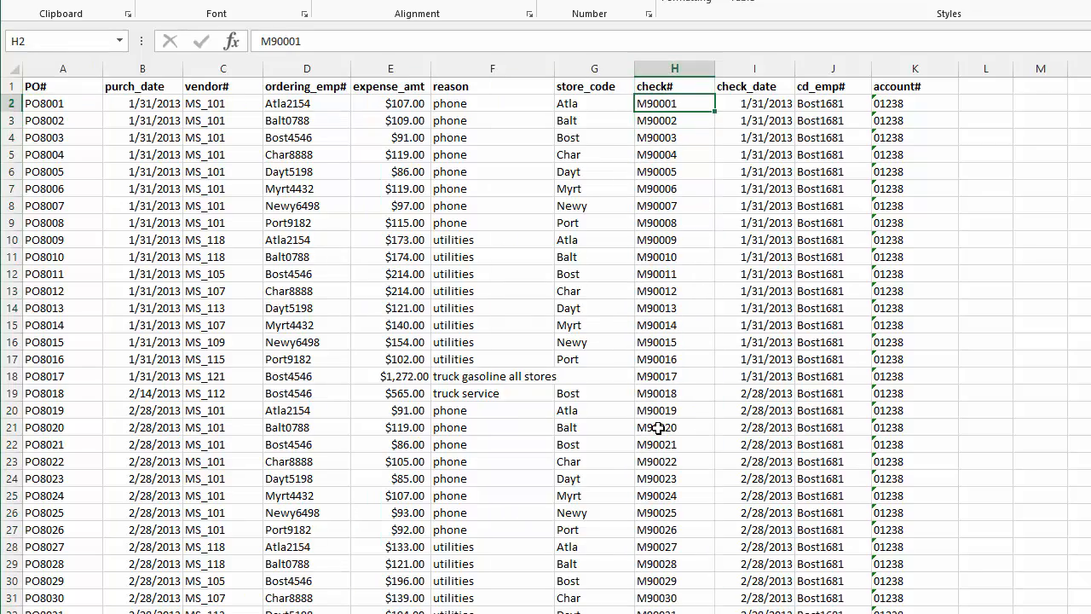
pyautogui.hotkey('shift', 'Down')
pyautogui.hotkey('shift', 'Down')
pyautogui.hotkey('shift', 'Down')
pyautogui.hotkey('shift', 'Down')
pyautogui.hotkey('shift', 'Down')
pyautogui.hotkey('shift', 'Down')
pyautogui.hotkey('shift', 'Down')
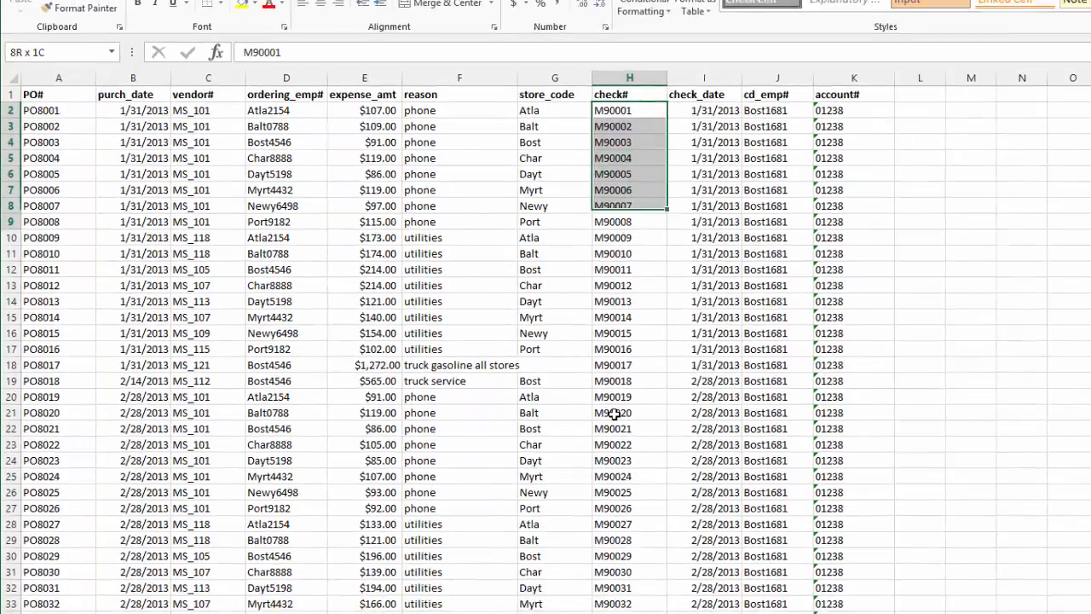
pyautogui.hotkey('shift', 'Down')
pyautogui.hotkey('shift', 'Down')
pyautogui.hotkey('shift', 'Down')
pyautogui.hotkey('shift', 'Down')
pyautogui.hotkey('shift', 'Down')
pyautogui.hotkey('shift', 'Down')
pyautogui.hotkey('shift', 'Down')
pyautogui.hotkey('shift', 'Down')
pyautogui.hotkey('shift', 'Down')
pyautogui.hotkey('shift', 'Down')
pyautogui.hotkey('shift', 'Down')
pyautogui.hotkey('shift', 'Down')
pyautogui.hotkey('shift', 'Down')
pyautogui.hotkey('shift', 'Down')
pyautogui.hotkey('shift', 'Down')
pyautogui.hotkey('shift', 'Down')
pyautogui.hotkey('shift', 'Down')
pyautogui.hotkey('shift', 'Down')
pyautogui.hotkey('shift', 'Down')
pyautogui.hotkey('shift', 'Down')
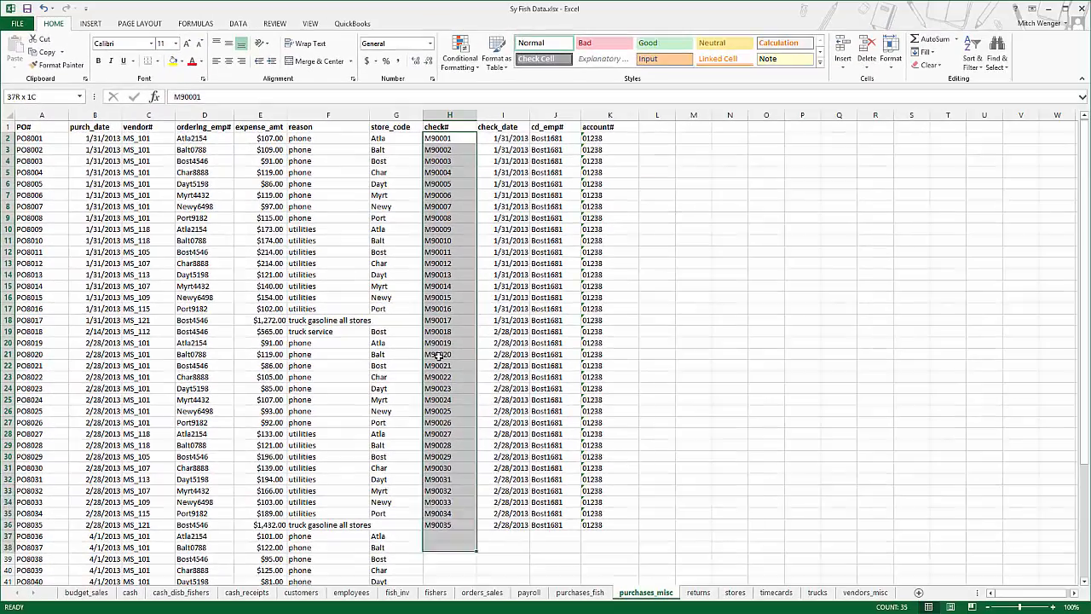
pyautogui.hotkey('shift', 'Down')
pyautogui.hotkey('shift', 'Down')
pyautogui.hotkey('shift', 'Down')
pyautogui.hotkey('shift', 'Down')
pyautogui.hotkey('shift', 'Up')
pyautogui.hotkey('shift', 'Up')
pyautogui.hotkey('shift', 'Up')
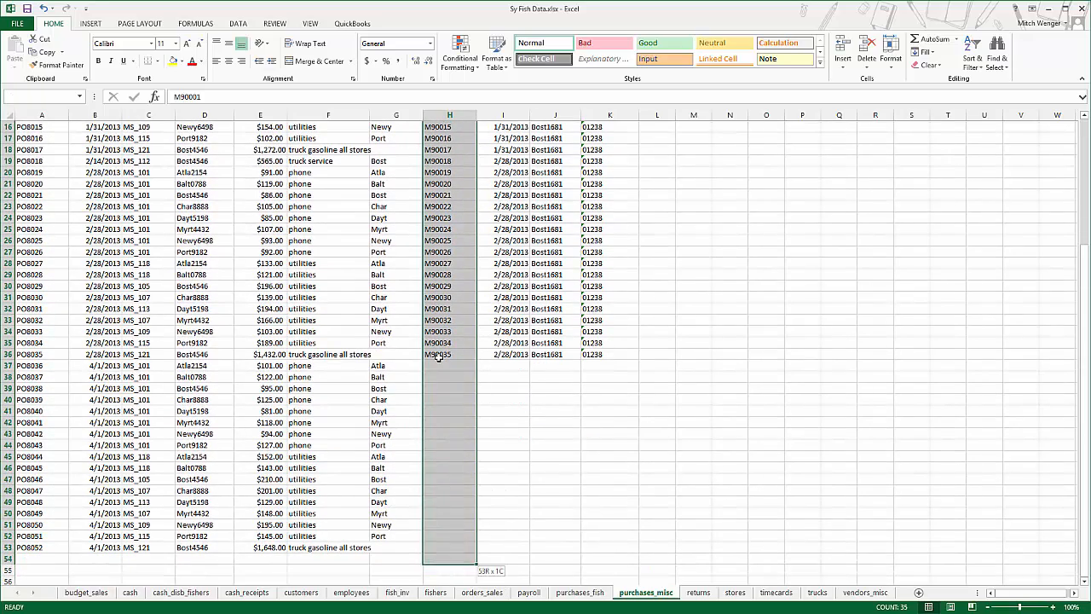
pyautogui.hotkey('shift', 'Down')
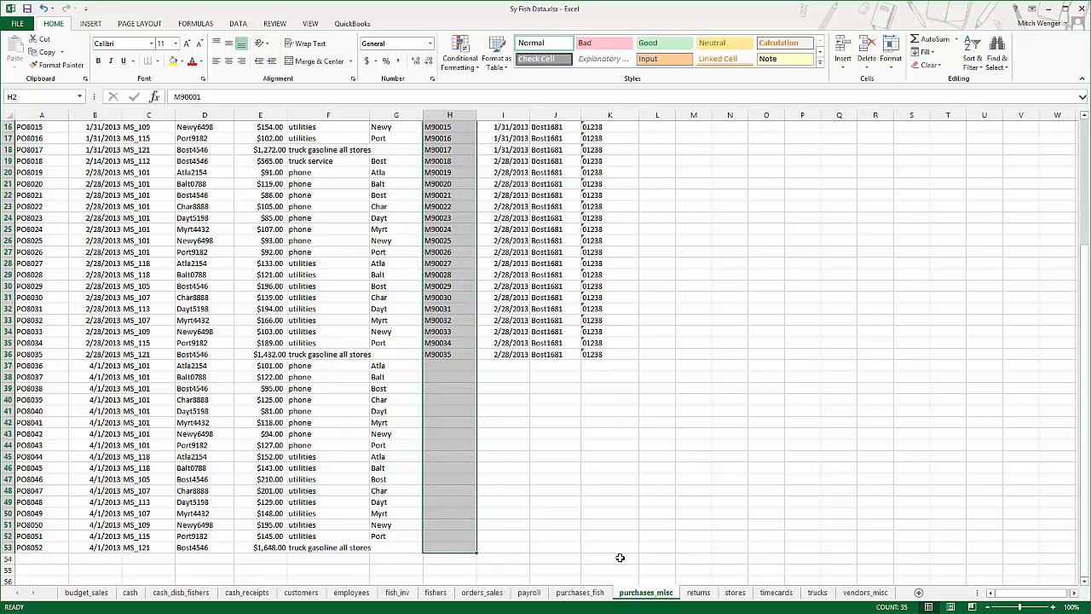
pyautogui.hotkey('ctrl', 'Up')
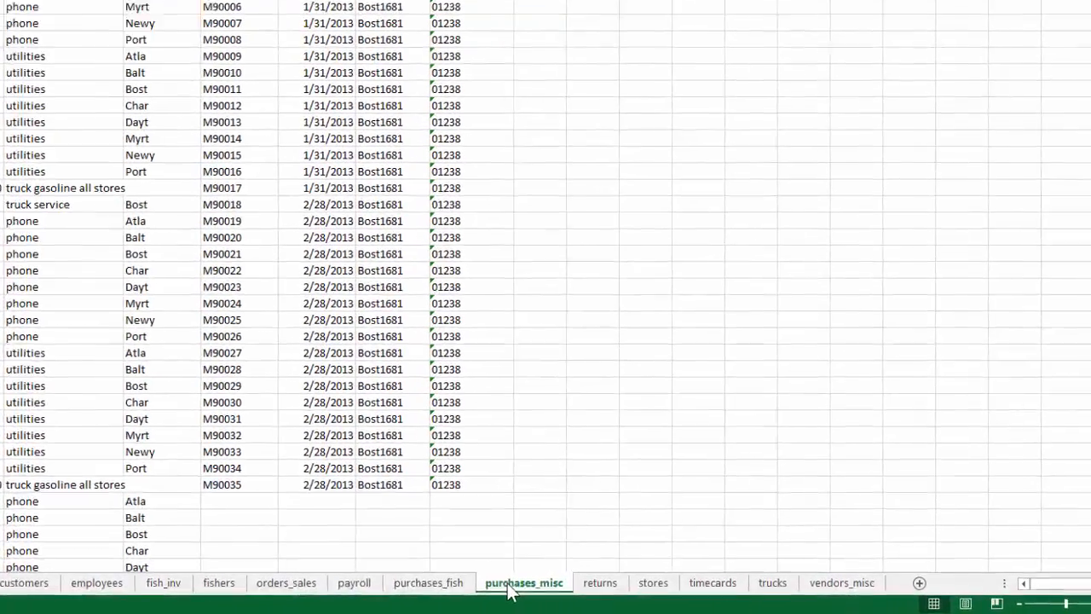
# Create a copy of the purchases_misc worksheet in the same workbook, placed before the original purchases_misc.
pyautogui.rightClick(636, 597)
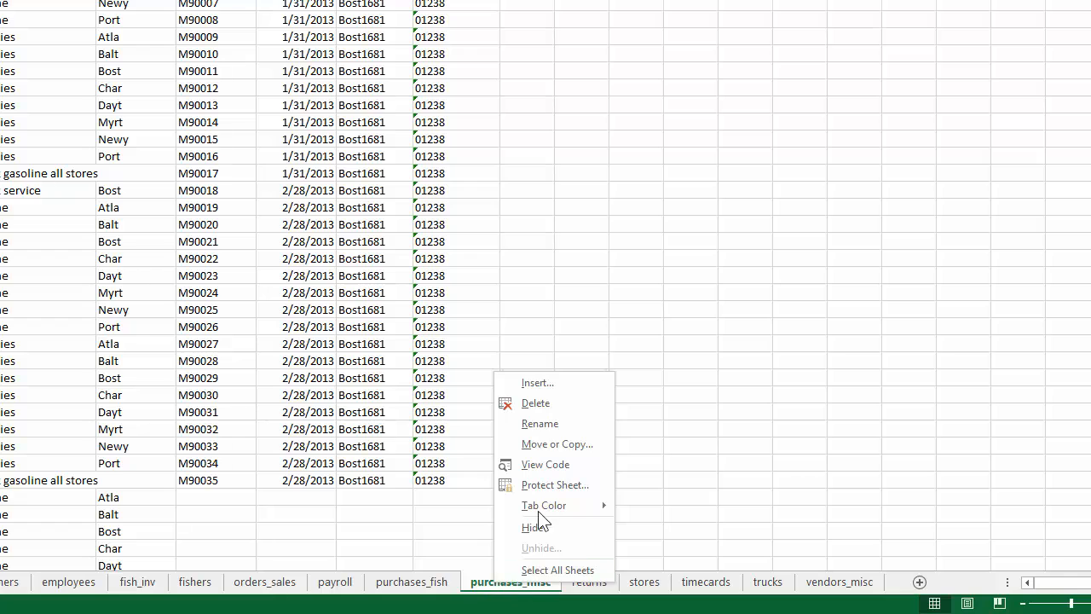
pyautogui.click(535, 444)
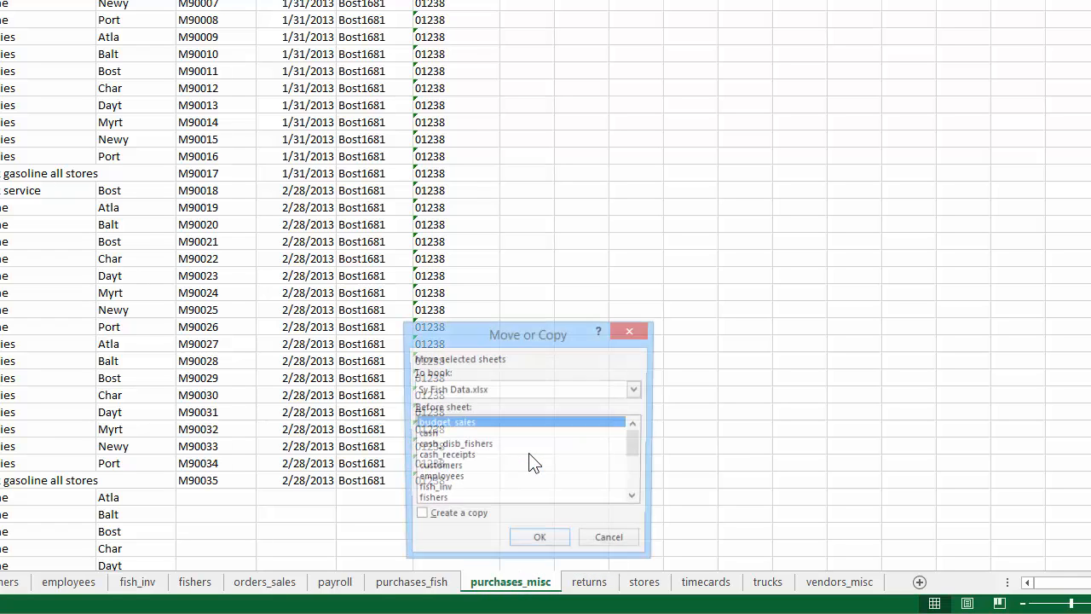
pyautogui.click(429, 519)
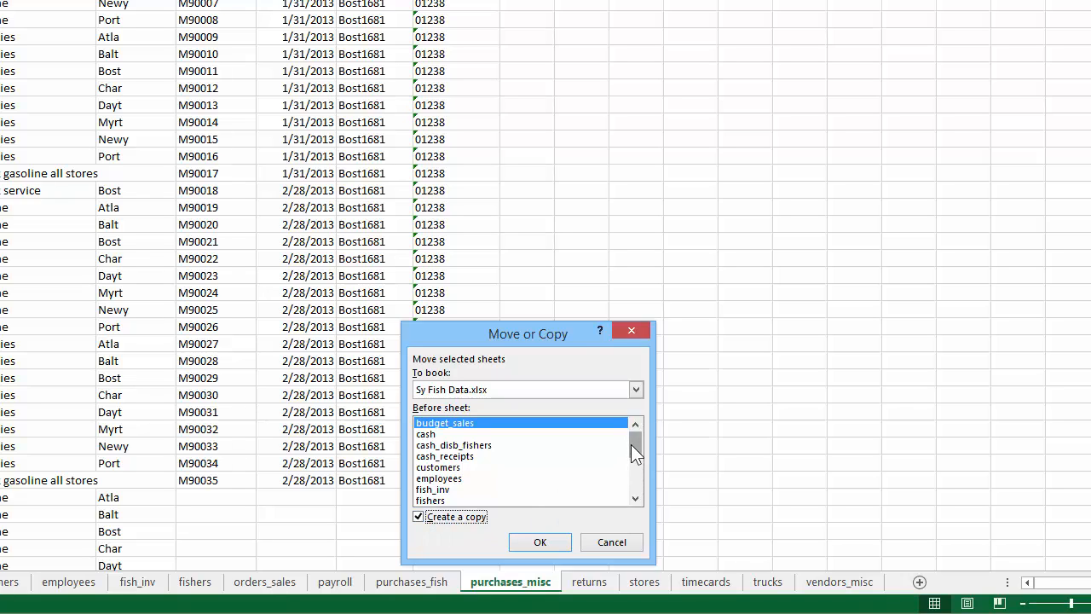
pyautogui.moveTo(634, 452); pyautogui.dragTo(631, 486)
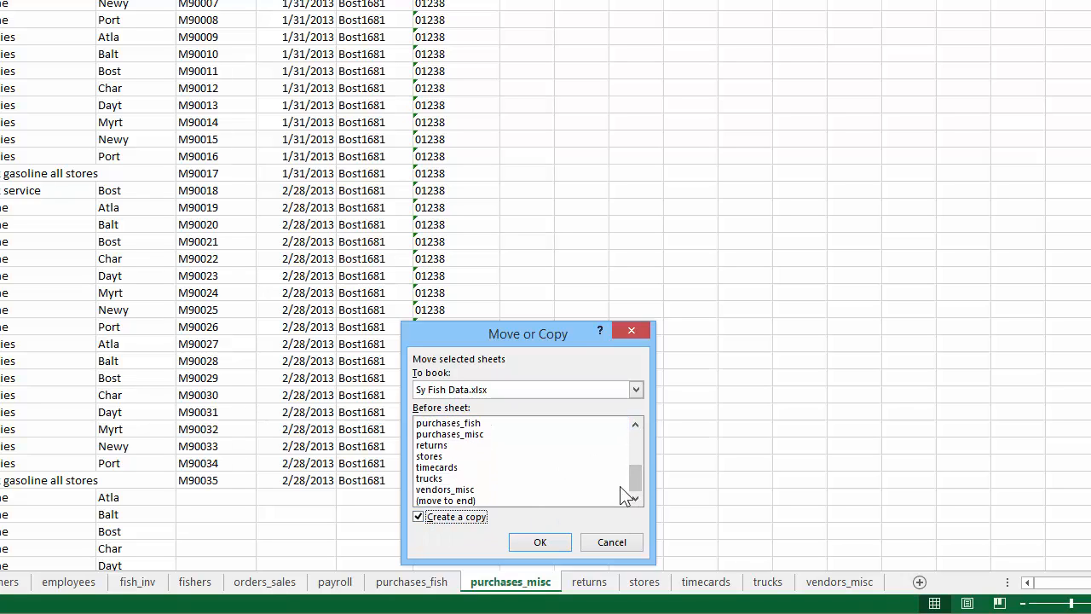
pyautogui.click(485, 434)
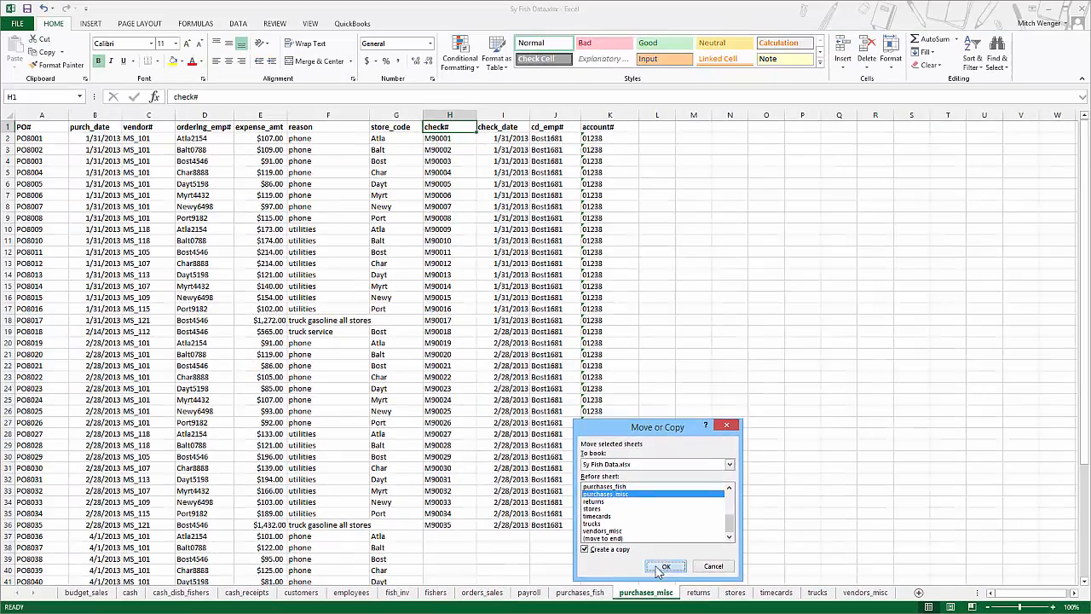
pyautogui.click(538, 542)
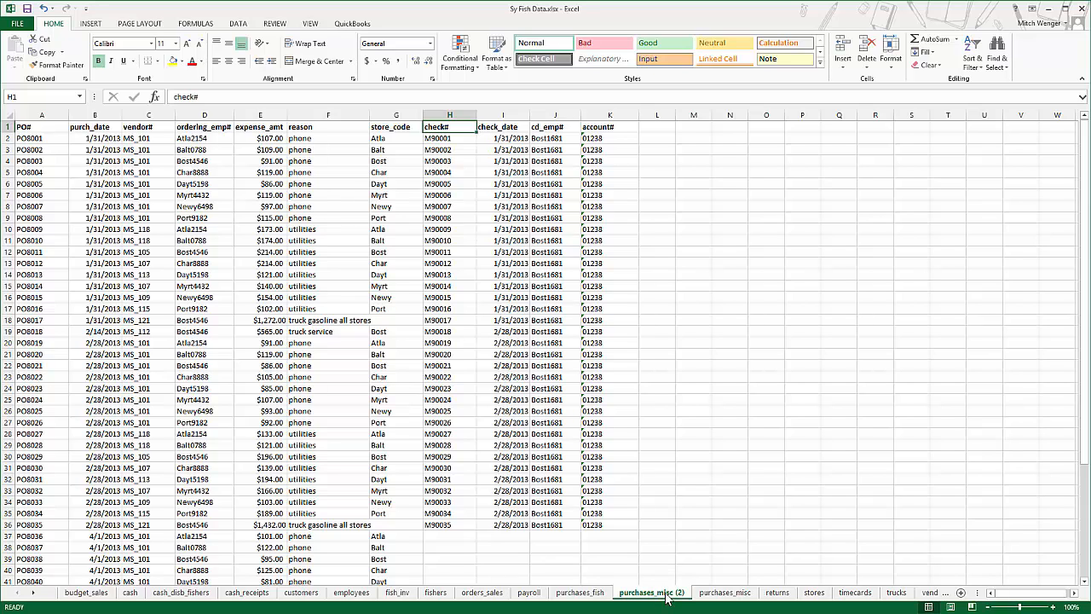
# Rename the purchases_misc (2) worksheet as cash_disb_misc.
pyautogui.doubleClick(664, 593)
pyautogui.click(631, 594)
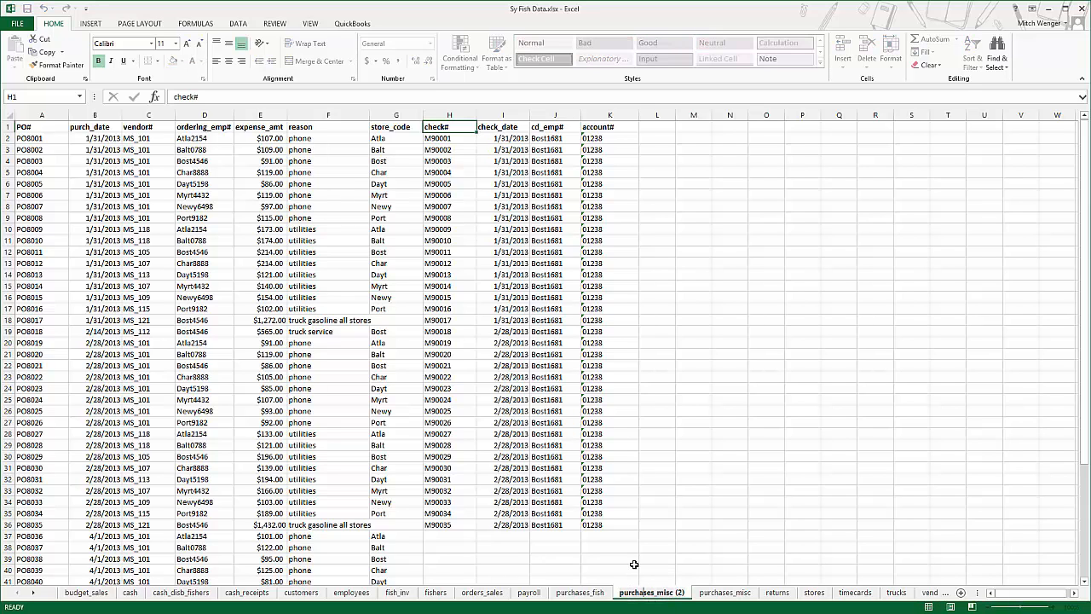
pyautogui.write('cash_disb')
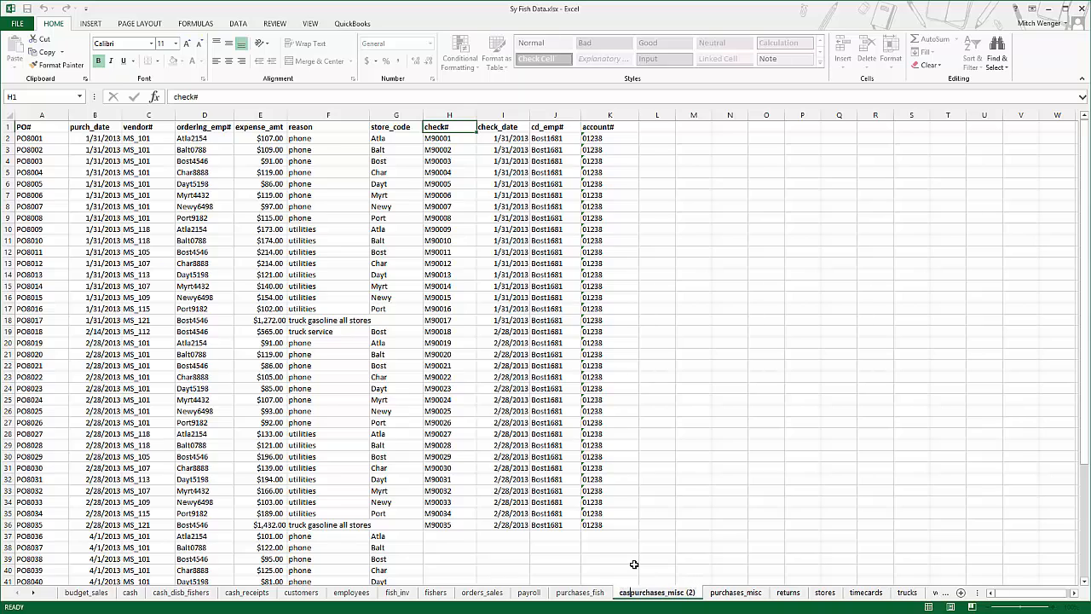
pyautogui.press('Delete')
pyautogui.press('Delete')
pyautogui.press('Delete')
pyautogui.press('Delete')
pyautogui.press('Delete')
pyautogui.press('Delete')
pyautogui.press('Delete')
pyautogui.press('Delete')
pyautogui.press('Delete')
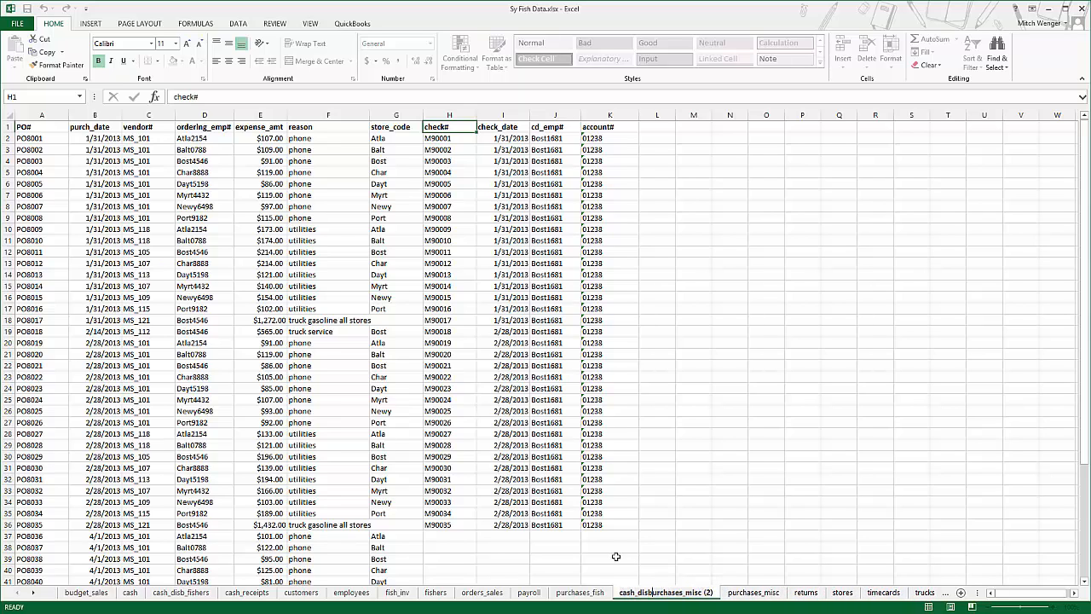
pyautogui.press('Delete')
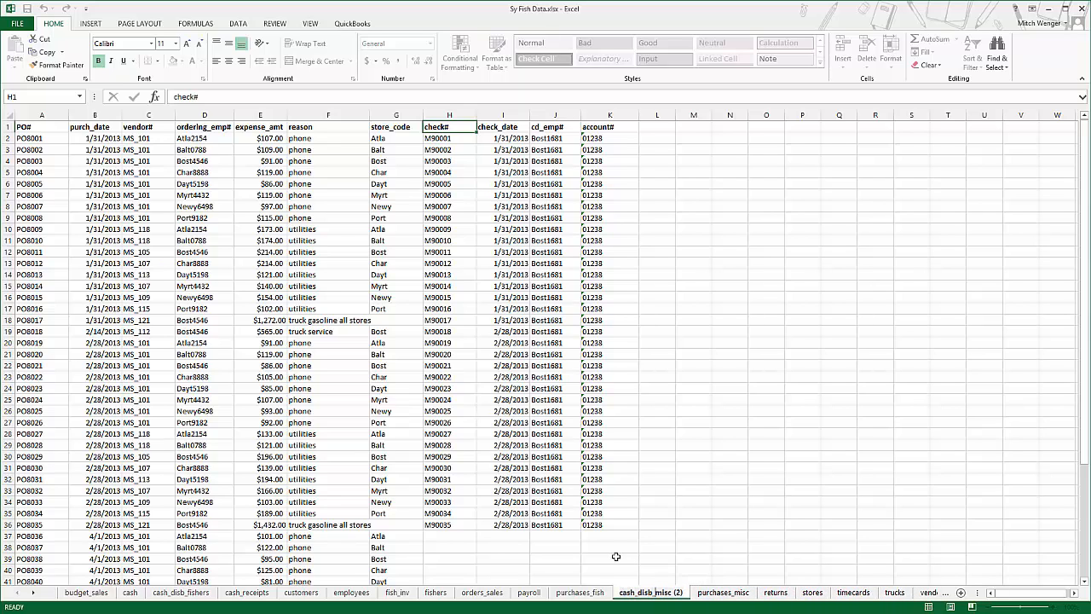
pyautogui.press('Delete')
pyautogui.press('Delete')
pyautogui.press('Delete')
pyautogui.press('Delete')
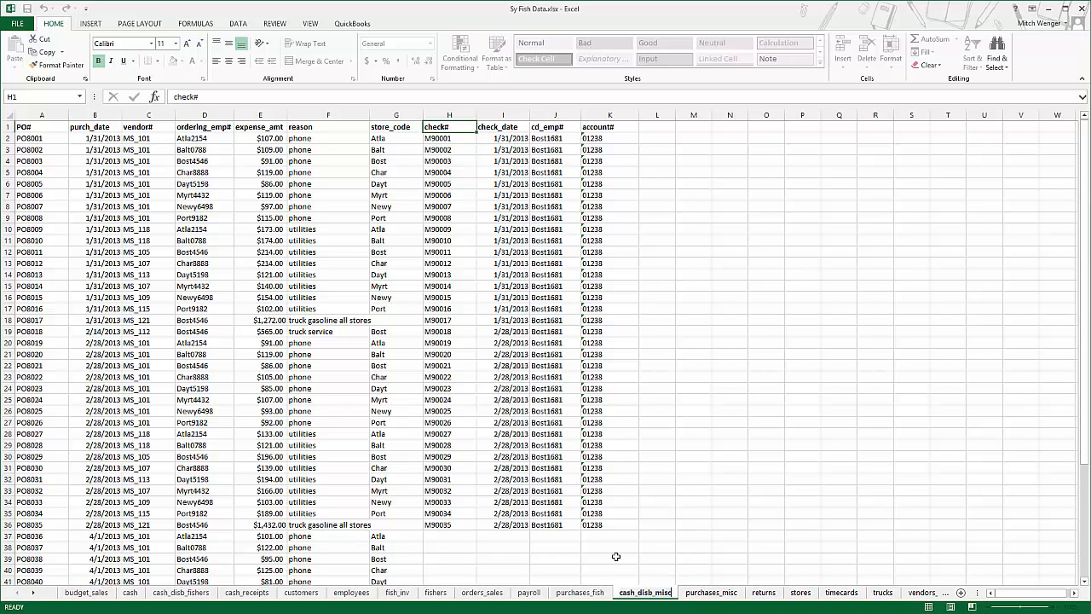
pyautogui.press('Return')
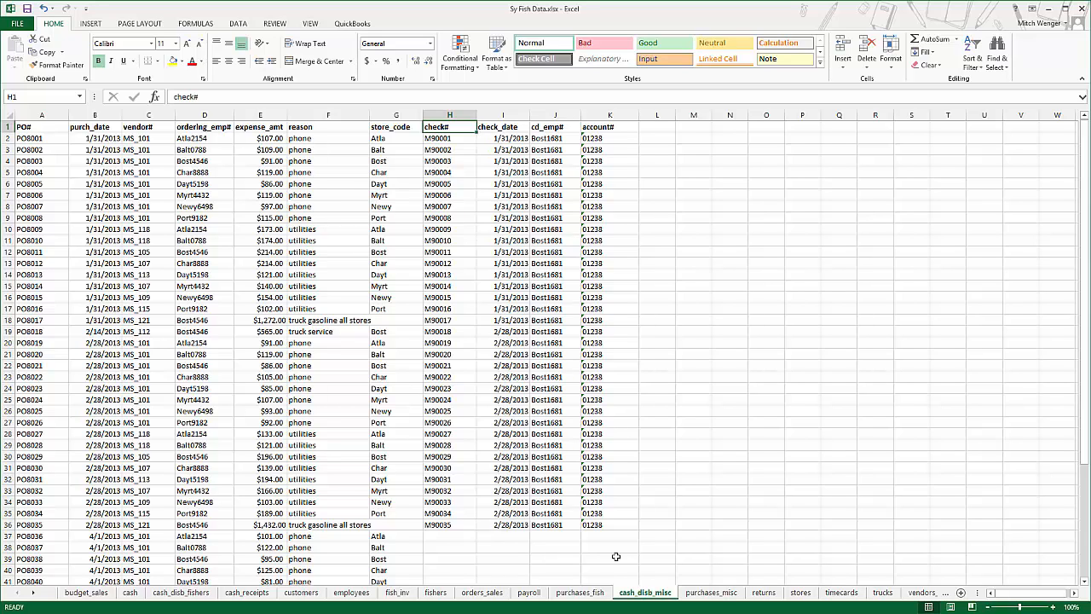
# Delete the check_date, cd_emp# and account# columns from the purchases_misc worksheet, keeping check# as the last column.
pyautogui.click(707, 597)
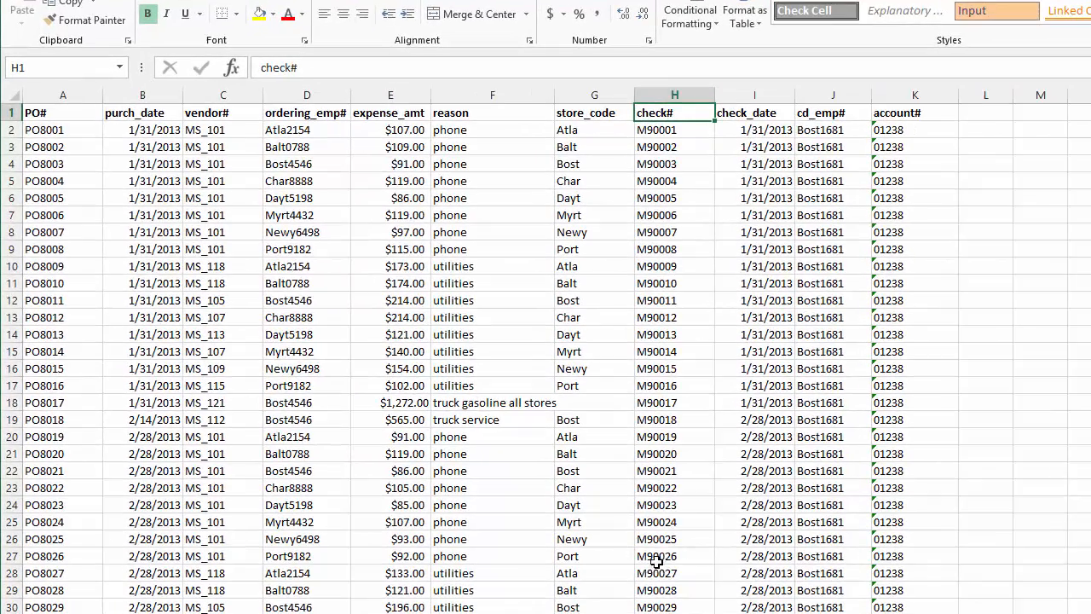
pyautogui.click(765, 92)
pyautogui.keyDown('shift'); pyautogui.click(903, 95); pyautogui.keyUp('shift')
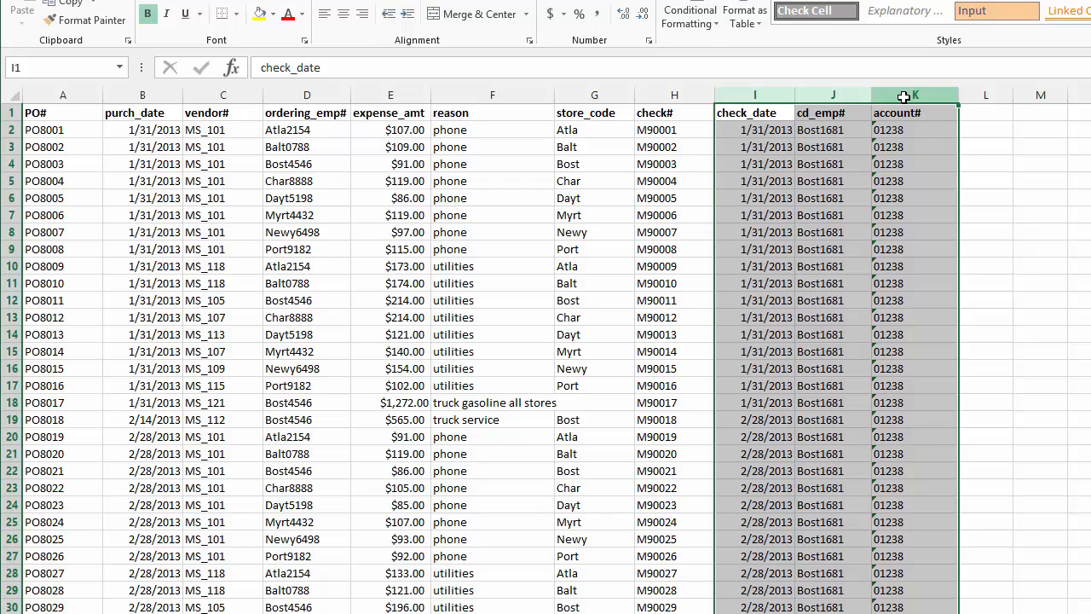
pyautogui.hotkey('ctrl', '-')
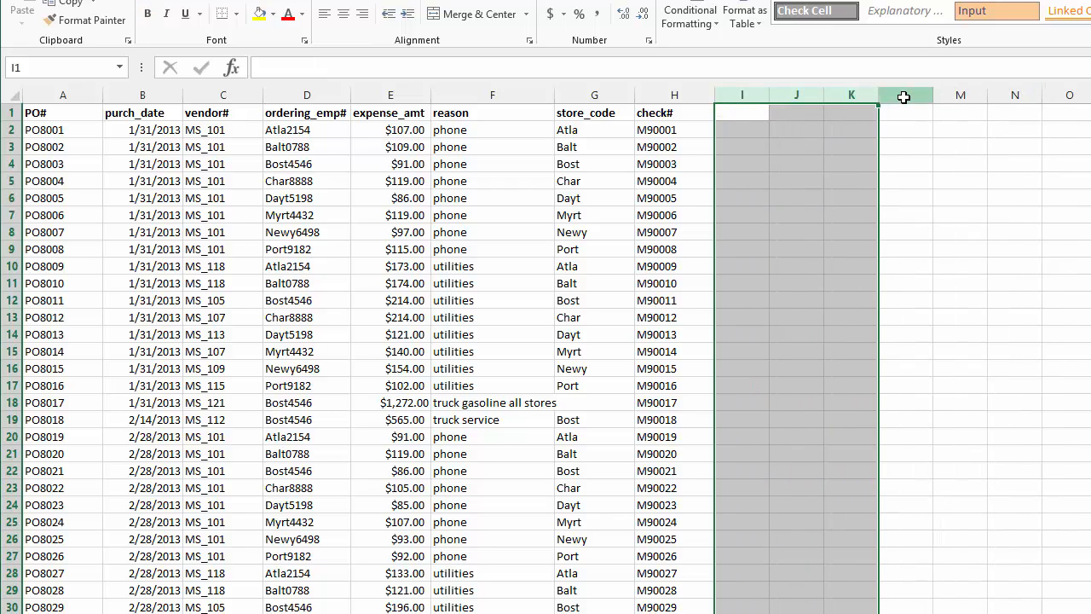
pyautogui.hotkey('ctrl', 'Home')
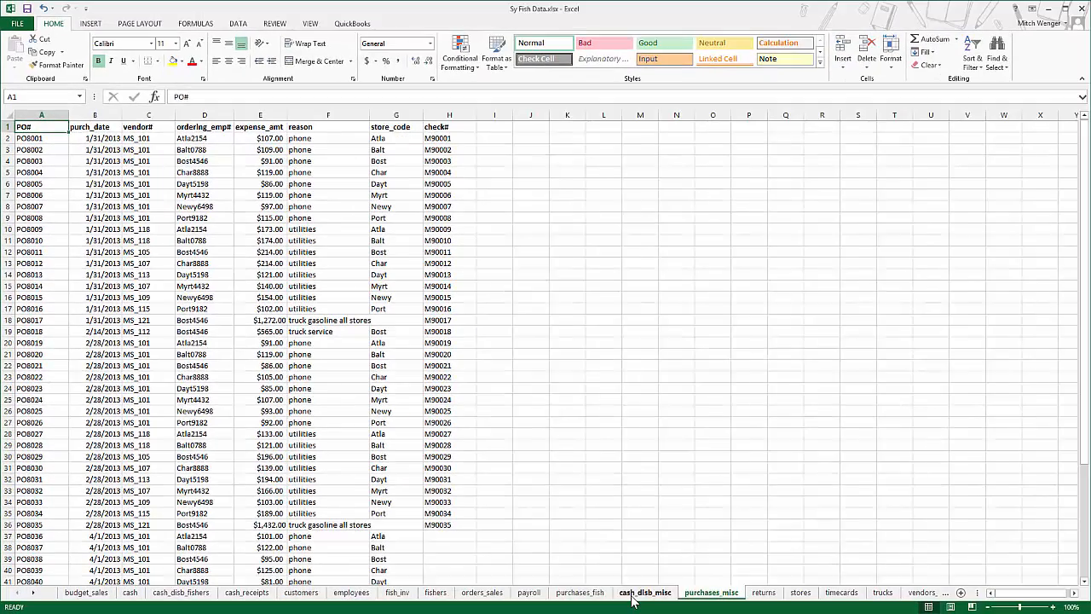
# In the cash_disb_misc worksheet, clear rows 37 to 53, the purchases PO8036 to PO8052 that have no check number.
pyautogui.click(633, 599)
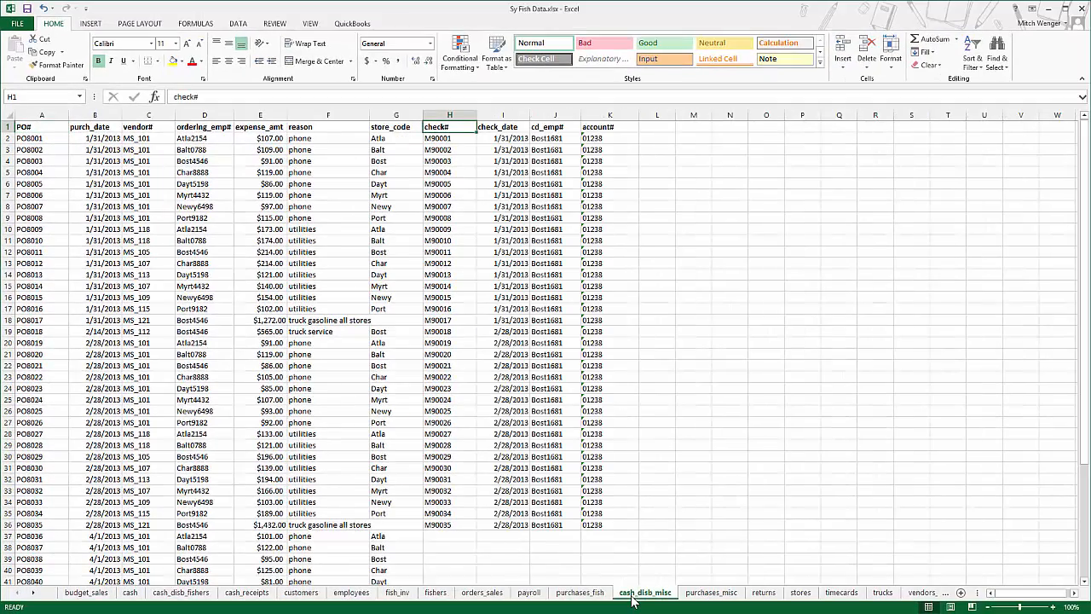
pyautogui.press('Left')
pyautogui.press('Home')
pyautogui.press('Down')
pyautogui.press('Down')
pyautogui.press('Down')
pyautogui.press('Down')
pyautogui.press('Down')
pyautogui.press('Down')
pyautogui.press('Down')
pyautogui.press('Down')
pyautogui.press('Down')
pyautogui.press('Down')
pyautogui.press('Down')
pyautogui.press('Down')
pyautogui.press('Down')
pyautogui.press('Down')
pyautogui.press('Down')
pyautogui.press('Down')
pyautogui.press('Down')
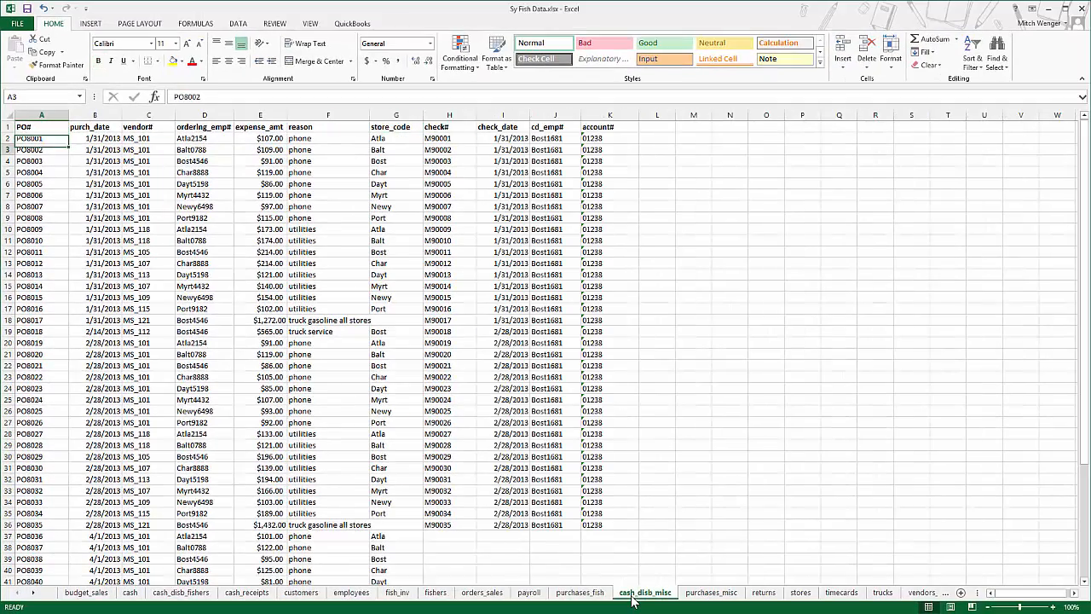
pyautogui.press('Down')
pyautogui.press('Down')
pyautogui.press('Down')
pyautogui.press('Down')
pyautogui.press('Down')
pyautogui.press('Down')
pyautogui.press('Down')
pyautogui.press('Down')
pyautogui.press('Down')
pyautogui.press('Down')
pyautogui.press('Down')
pyautogui.press('Down')
pyautogui.press('Down')
pyautogui.press('Down')
pyautogui.press('Down')
pyautogui.press('Down')
pyautogui.press('Down')
pyautogui.press('Down')
pyautogui.press('Down')
pyautogui.press('Down')
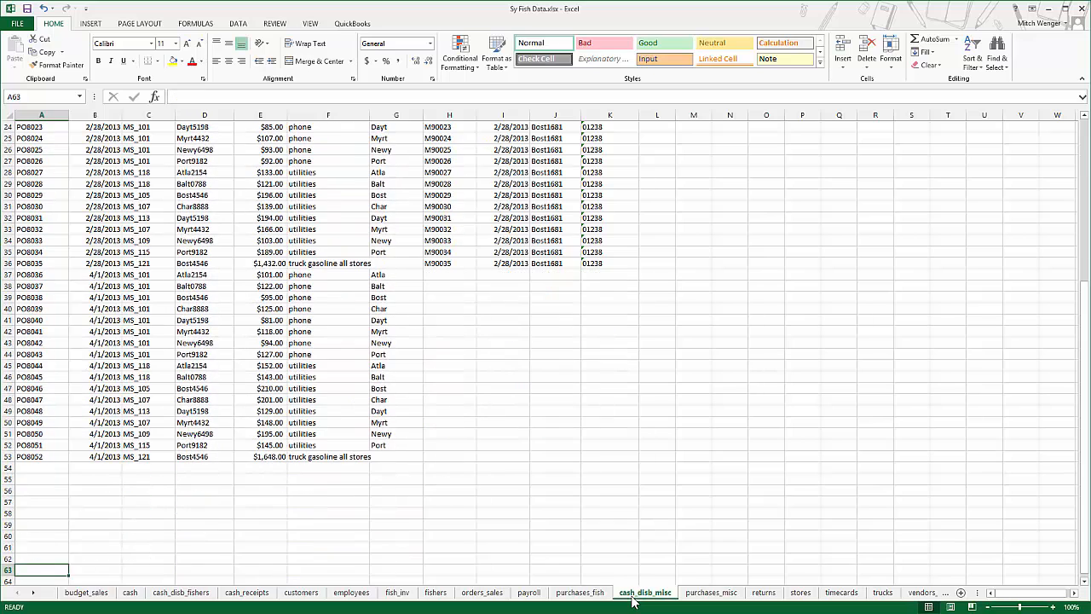
pyautogui.press('Up')
pyautogui.press('Up')
pyautogui.press('Up')
pyautogui.press('Up')
pyautogui.press('Up')
pyautogui.press('Up')
pyautogui.press('Up')
pyautogui.press('Up')
pyautogui.press('Up')
pyautogui.press('Up')
pyautogui.press('Up')
pyautogui.press('Up')
pyautogui.press('Up')
pyautogui.press('Up')
pyautogui.press('Up')
pyautogui.press('Up')
pyautogui.press('Up')
pyautogui.press('Up')
pyautogui.press('Up')
pyautogui.press('Up')
pyautogui.press('Down')
pyautogui.press('Down')
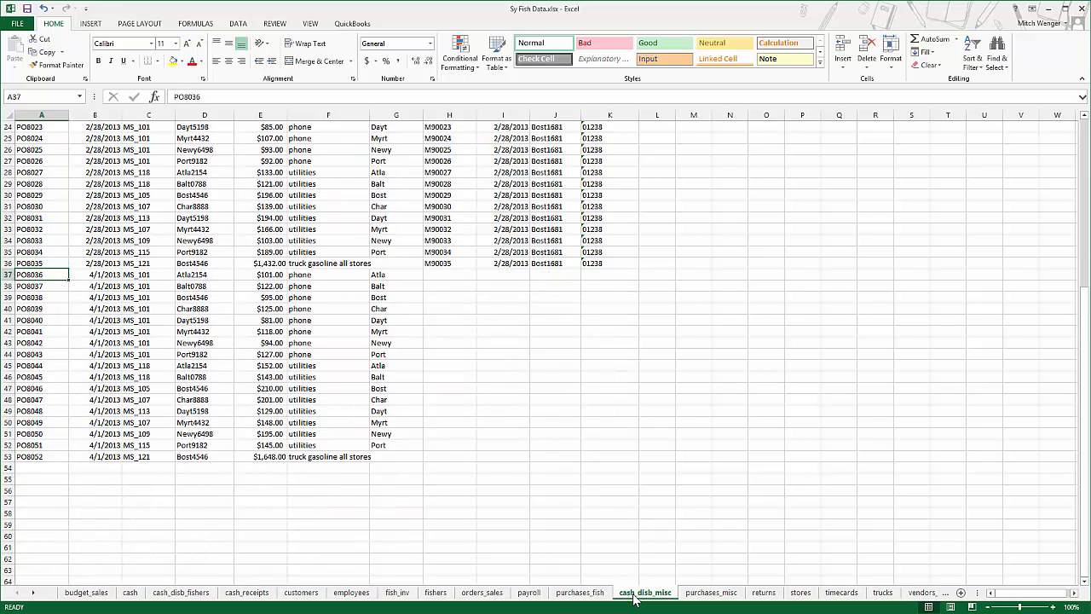
pyautogui.hotkey('shift', 'Down')
pyautogui.hotkey('shift', 'Down')
pyautogui.hotkey('shift', 'Down')
pyautogui.hotkey('shift', 'Down')
pyautogui.hotkey('shift', 'Down')
pyautogui.hotkey('shift', 'Down')
pyautogui.hotkey('shift', 'Down')
pyautogui.hotkey('shift', 'Down')
pyautogui.hotkey('shift', 'Down')
pyautogui.hotkey('shift', 'Down')
pyautogui.hotkey('shift', 'Down')
pyautogui.hotkey('shift', 'Down')
pyautogui.hotkey('shift', 'Down')
pyautogui.hotkey('shift', 'Down')
pyautogui.hotkey('shift', 'Down')
pyautogui.hotkey('shift', 'Down')
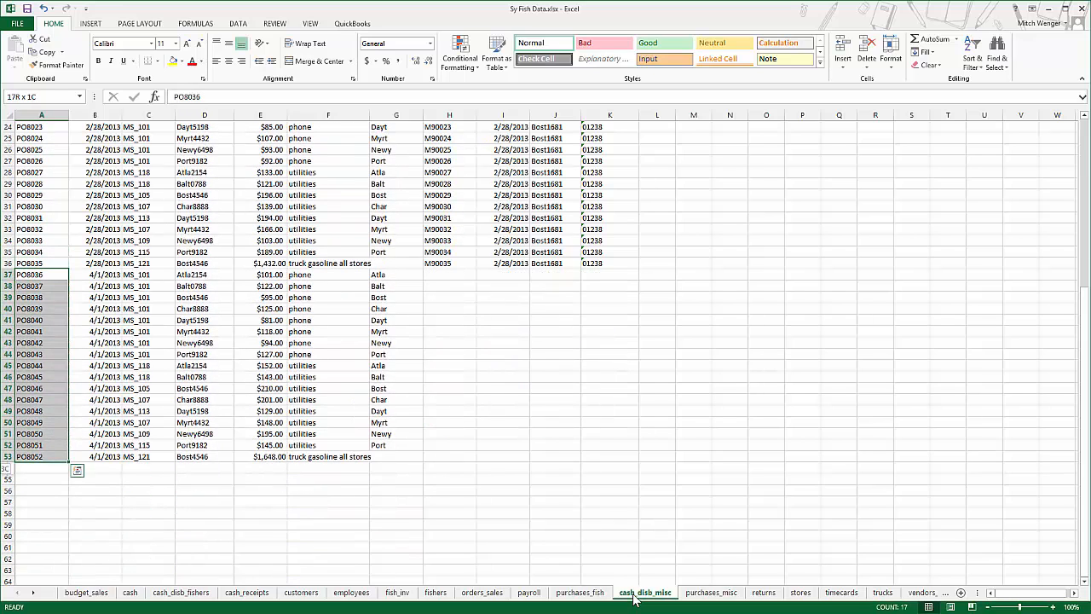
pyautogui.hotkey('shift', 'space')
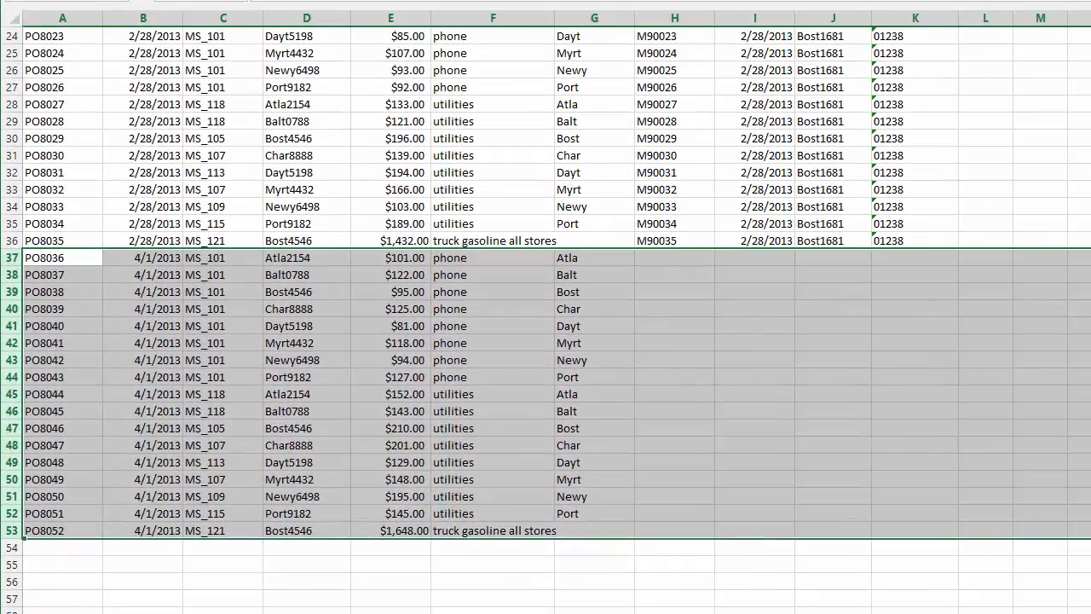
pyautogui.press('Delete')
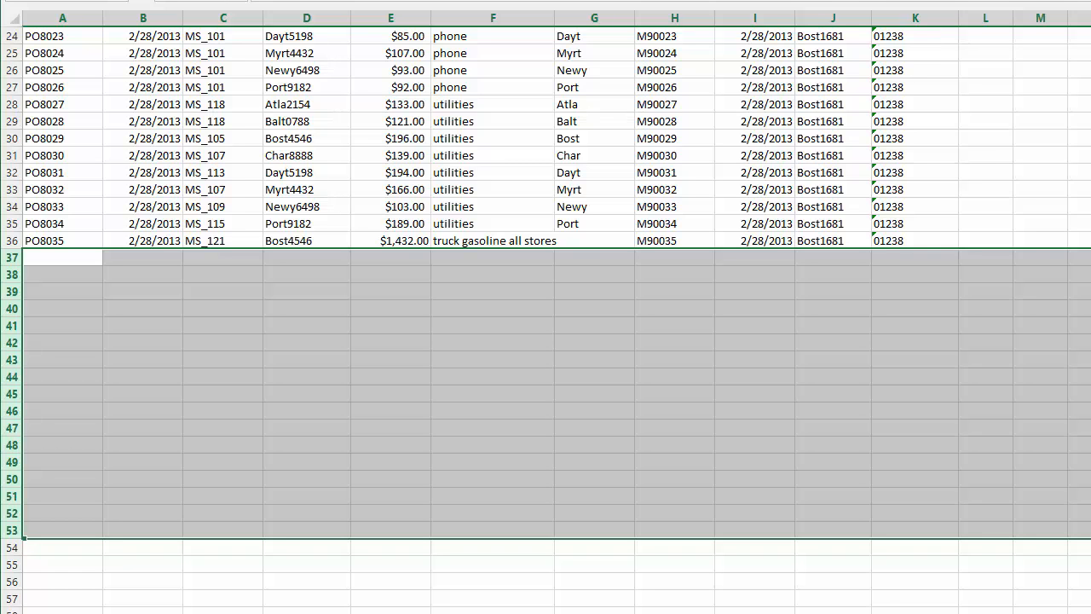
pyautogui.hotkey('ctrl', 'Home')
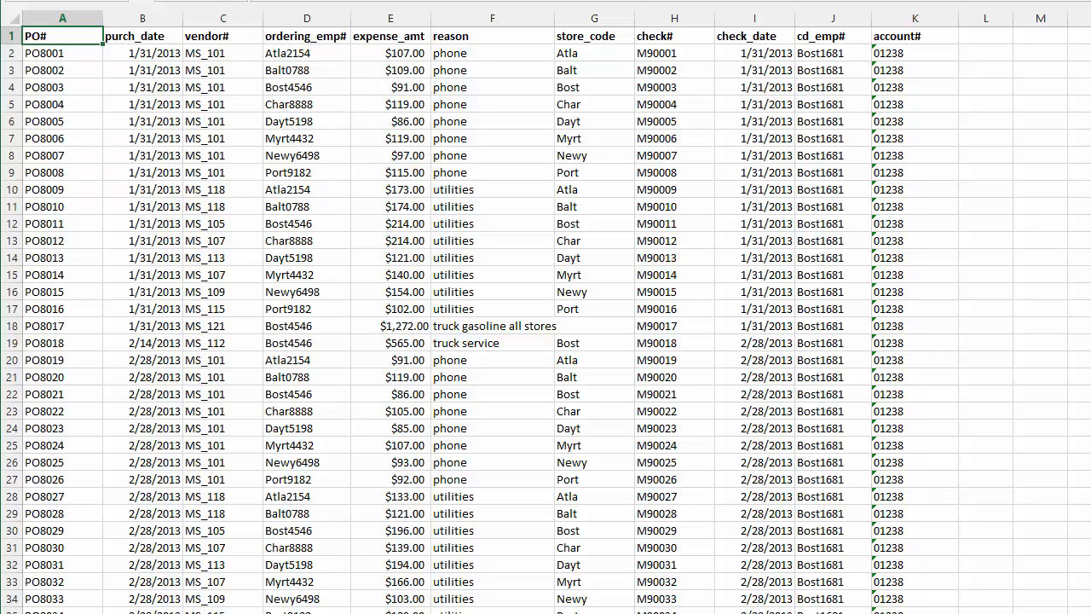
# Examine the column headers in cash_disb_misc to decide which fields belong to the cash disbursements and which only to the purchases.
pyautogui.press('Right')
pyautogui.press('Right')
pyautogui.press('Right')
pyautogui.press('Right')
pyautogui.press('Right')
pyautogui.press('Right')
pyautogui.press('Right')
pyautogui.press('Right')
pyautogui.press('Right')
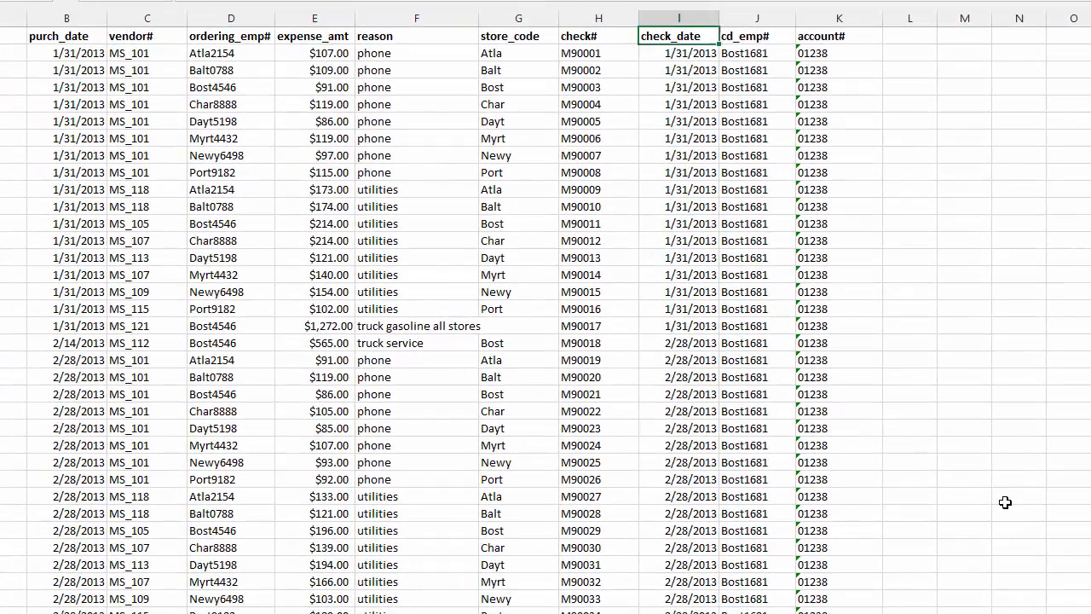
pyautogui.press('Left')
pyautogui.press('Left')
pyautogui.press('Left')
pyautogui.press('Right')
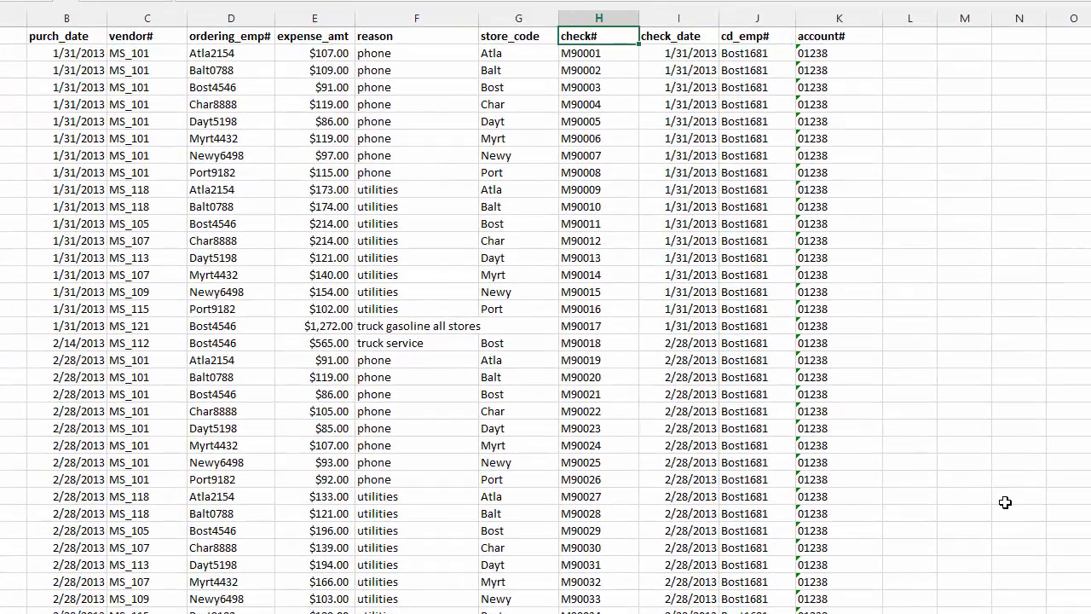
pyautogui.press('Right')
pyautogui.press('Right')
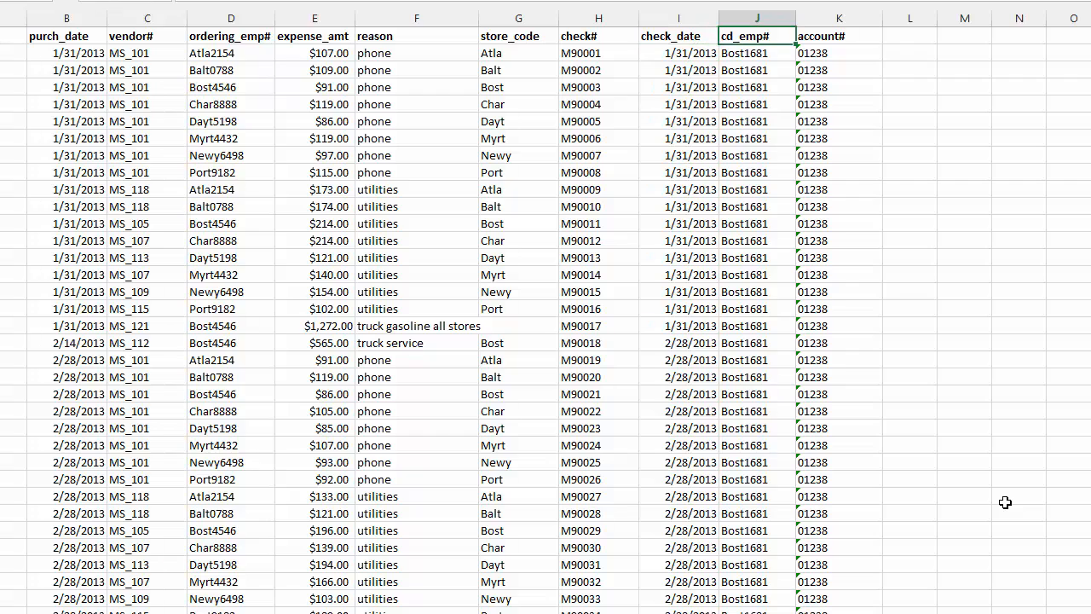
pyautogui.press('Right')
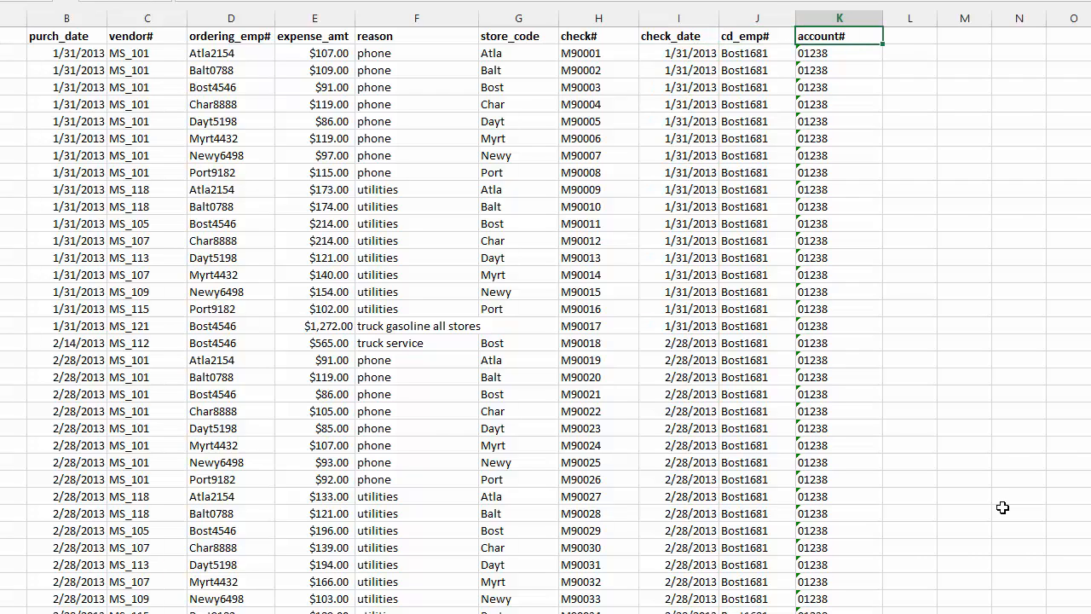
pyautogui.press('Left')
pyautogui.press('Left')
pyautogui.press('Left')
pyautogui.press('Left')
pyautogui.press('Left')
pyautogui.press('Left')
pyautogui.press('Left')
pyautogui.press('Left')
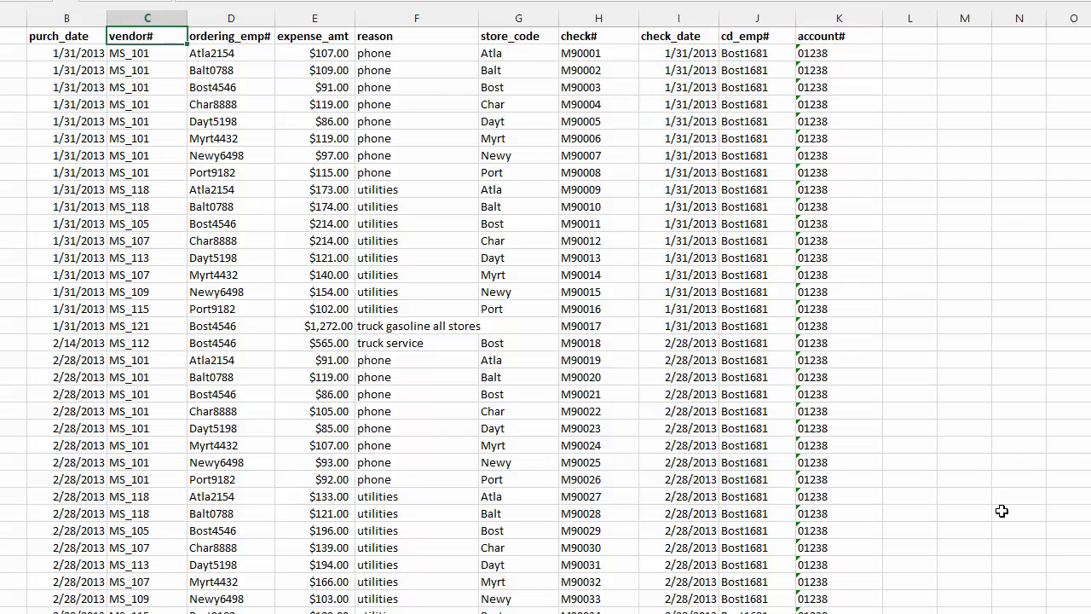
pyautogui.press('Right')
pyautogui.press('Right')
pyautogui.press('Left')
pyautogui.press('Left')
pyautogui.press('Left')
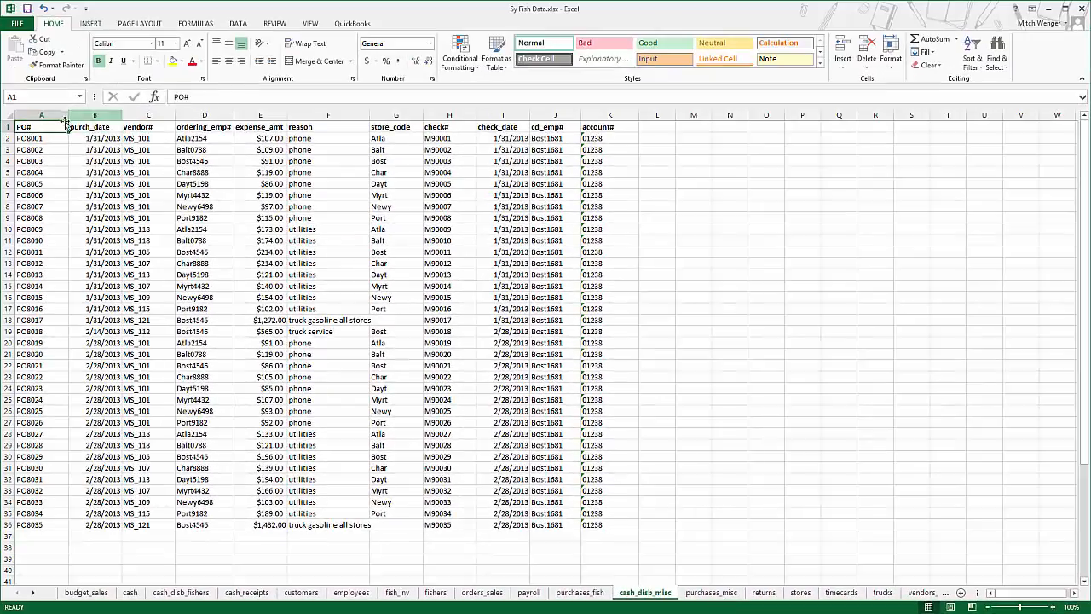
pyautogui.press('Left')
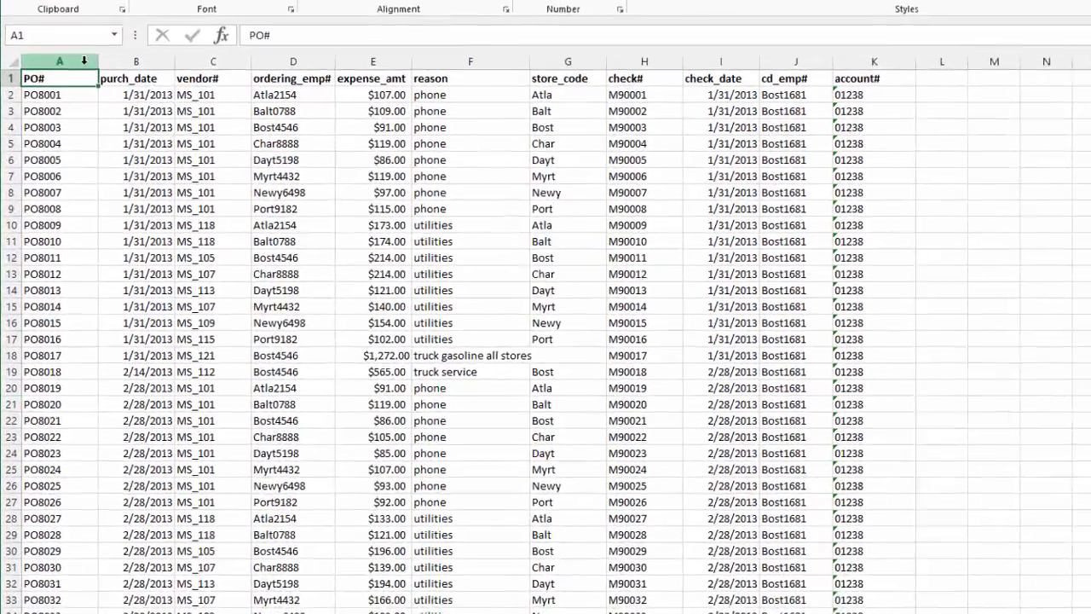
# Delete the PO#, purch_date, ordering_emp#, reason and store_code columns from cash_disb_misc.
pyautogui.click(61, 114)
pyautogui.keyDown('shift'); pyautogui.click(121, 52); pyautogui.keyUp('shift')
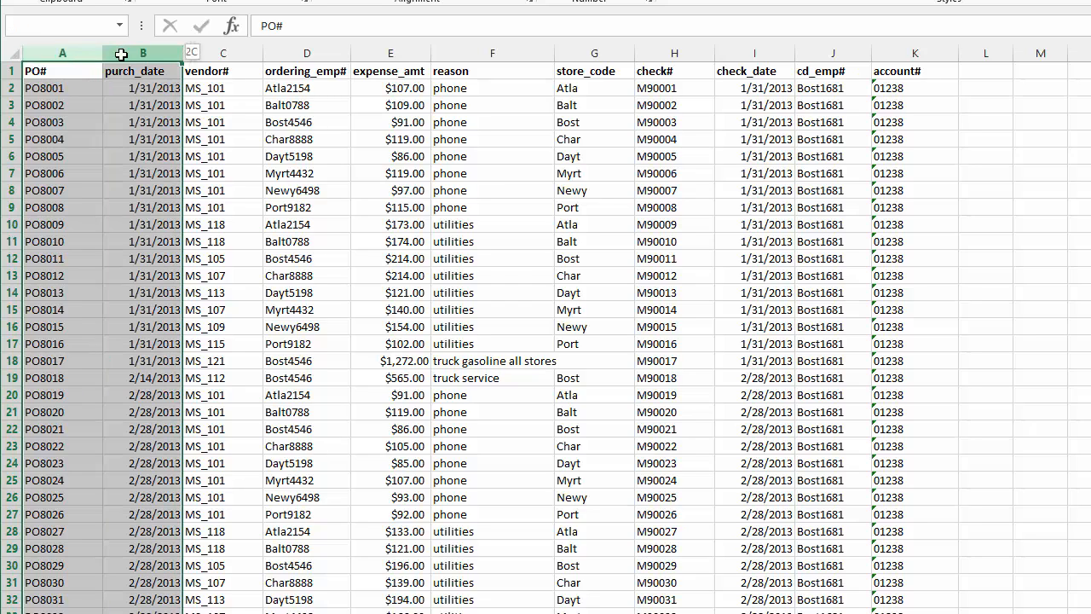
pyautogui.hotkey('ctrl', '-')
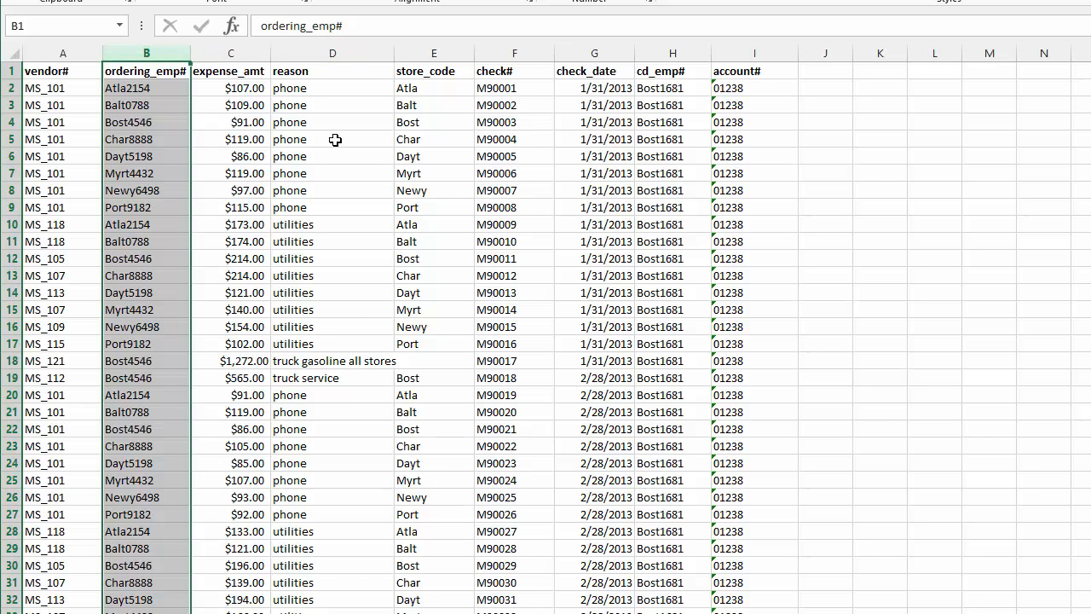
pyautogui.hotkey('ctrl', '-')
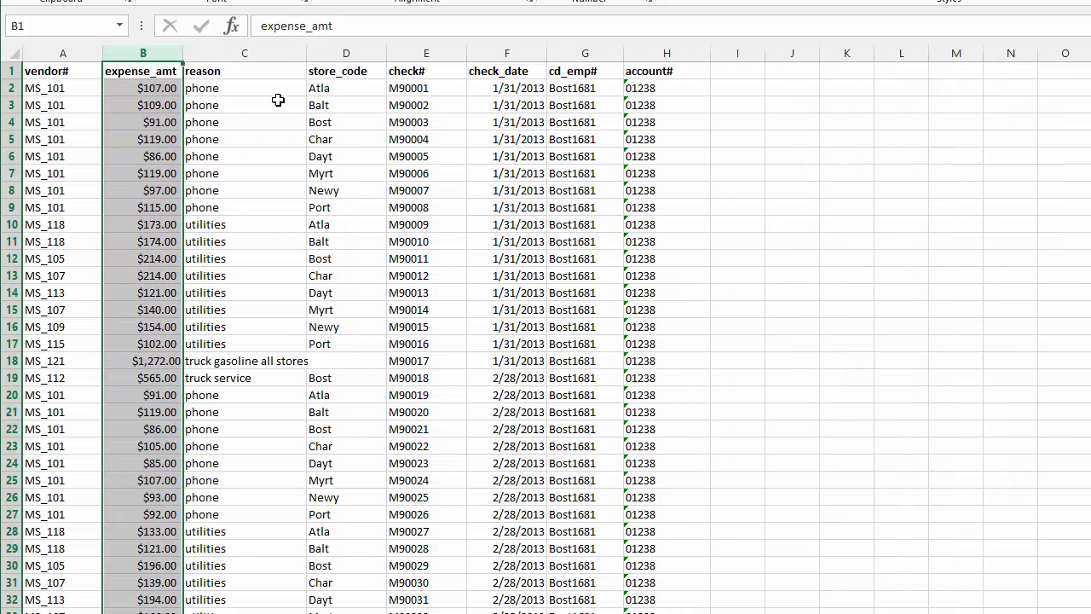
pyautogui.click(251, 54)
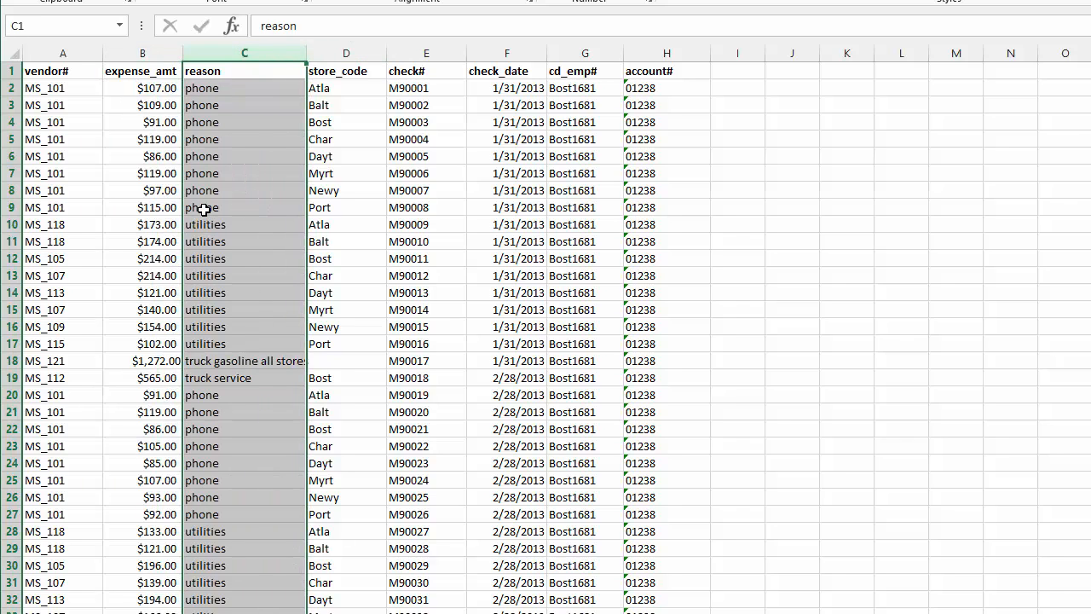
pyautogui.hotkey('ctrl', '-')
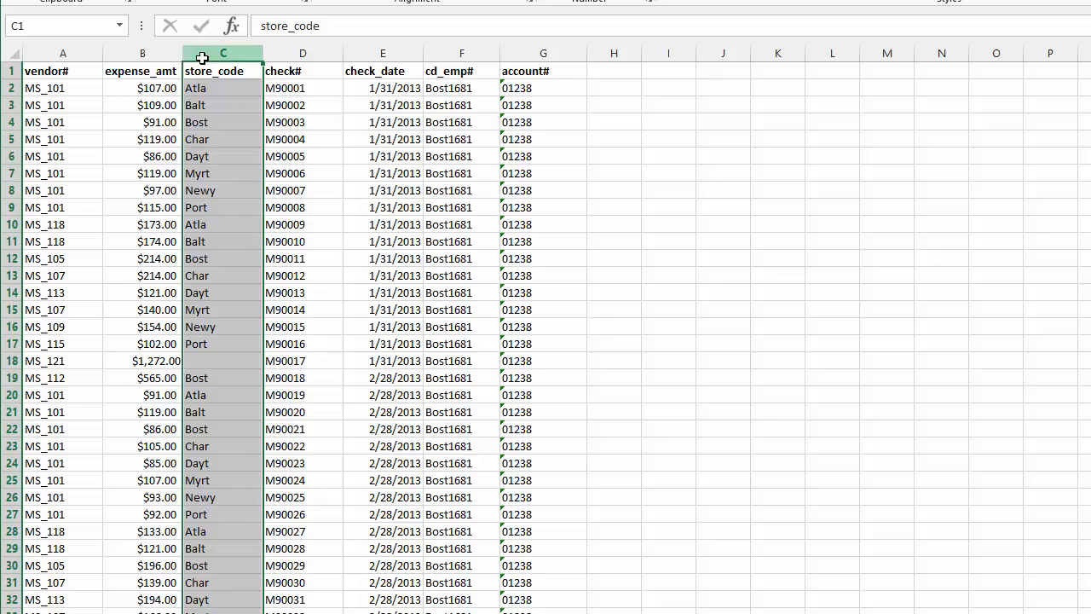
pyautogui.hotkey('ctrl', '-')
pyautogui.hotkey('ctrl', 'Home')
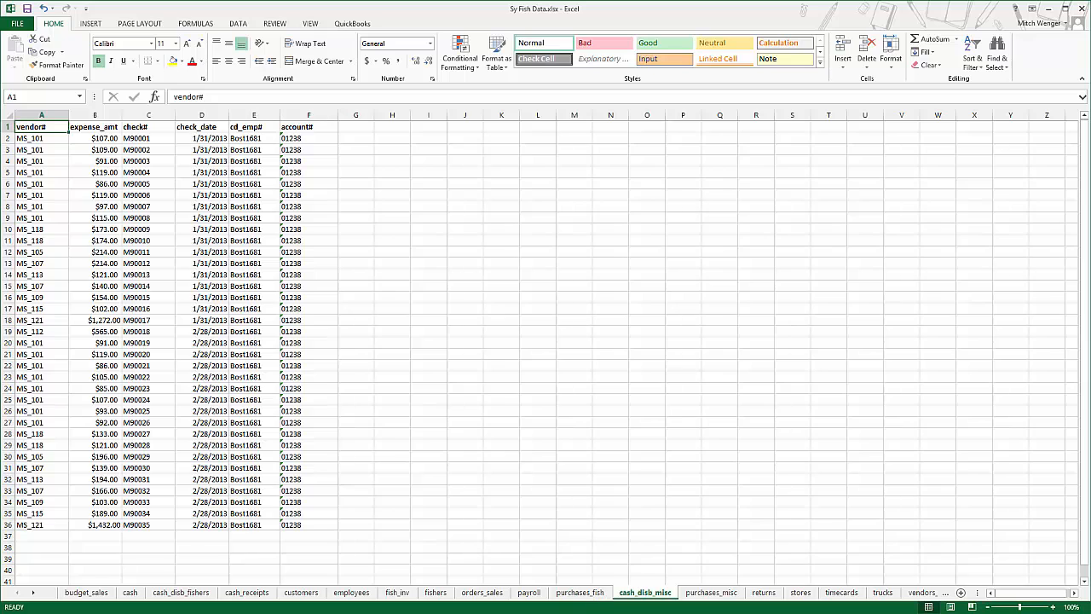
# Switch to the Sy Fish DB 1 database in Access and start importing Sy Fish Data.xlsx into a new table.
pyautogui.click(599, 612)
pyautogui.click(686, 570)
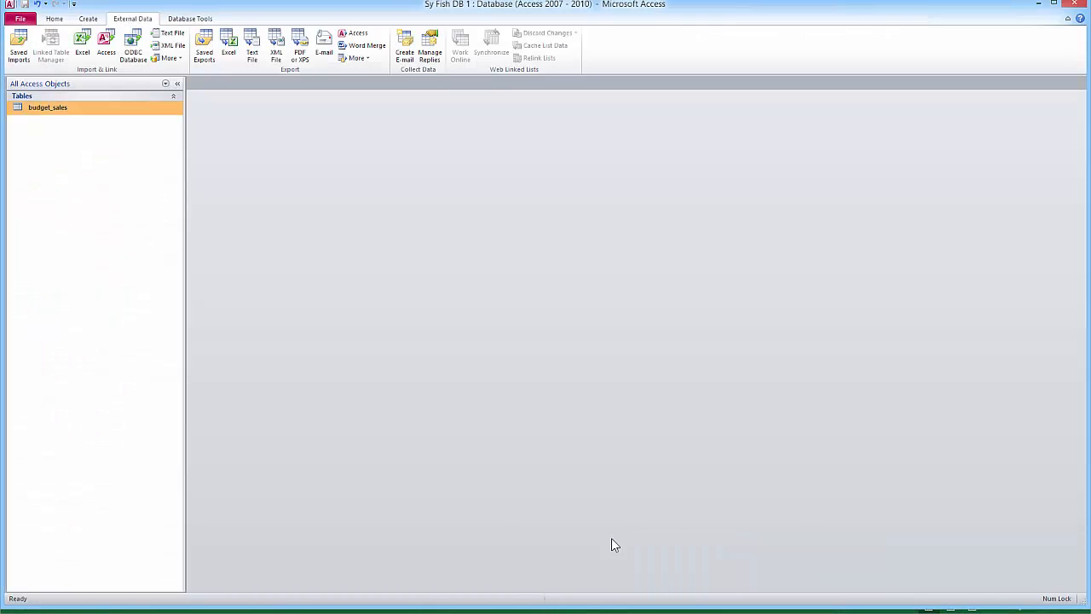
pyautogui.click(82, 44)
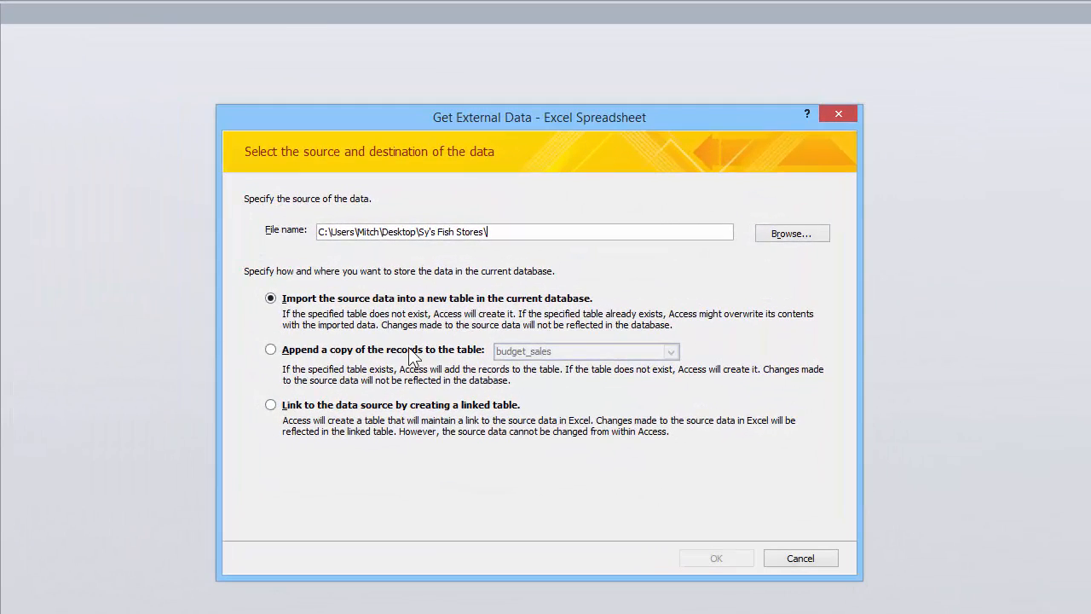
pyautogui.click(787, 232)
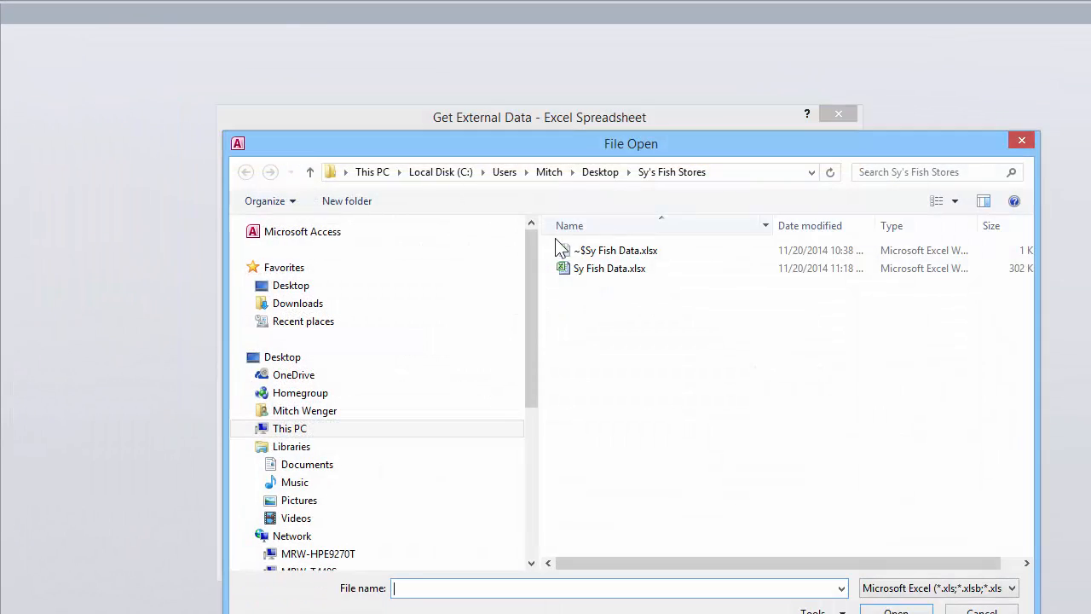
pyautogui.click(609, 269)
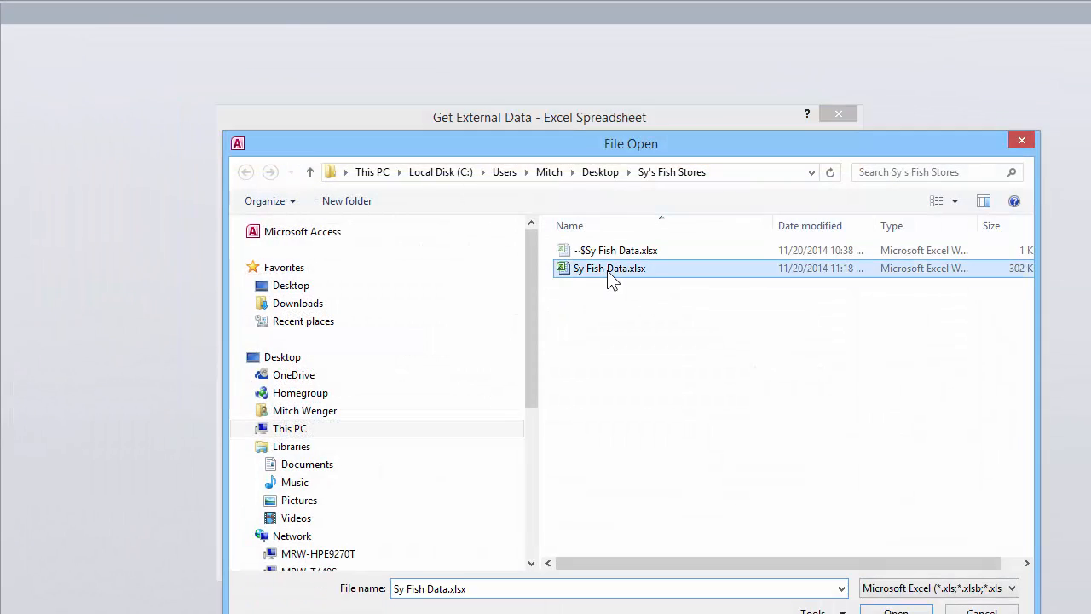
pyautogui.click(896, 611)
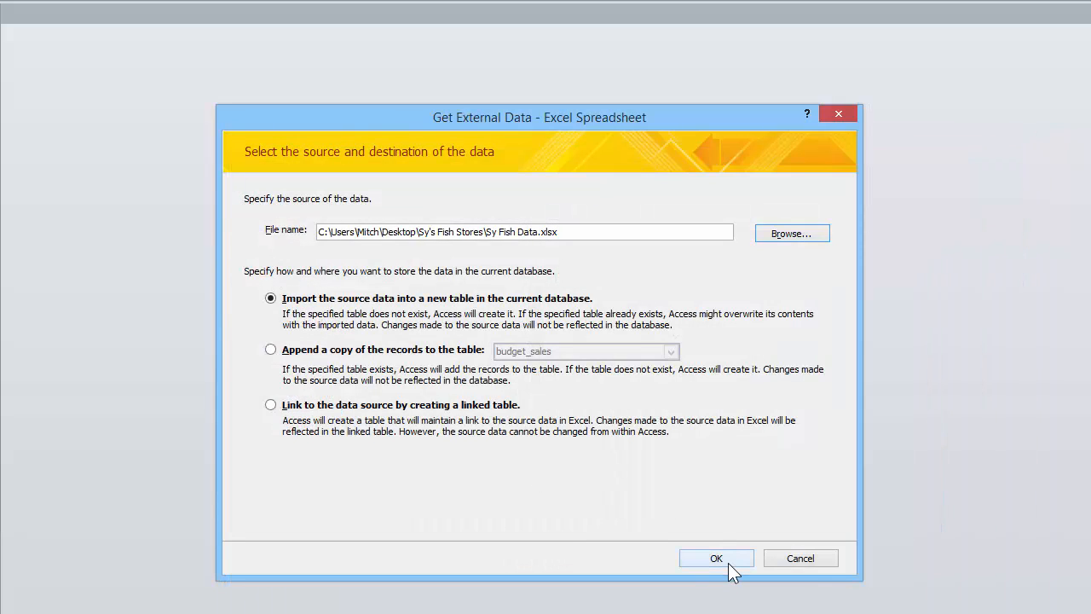
pyautogui.click(716, 558)
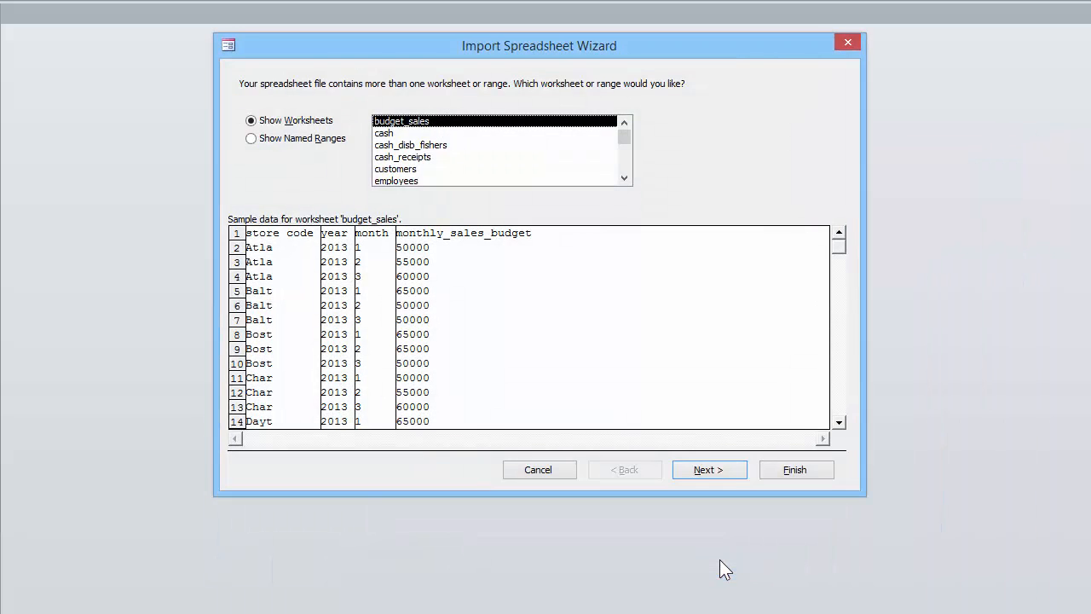
# Choose the purchases_misc worksheet for the import and use its first row as column headings.
pyautogui.moveTo(626, 143)
pyautogui.mouseDown()
pyautogui.moveTo(625, 173)
pyautogui.moveTo(625, 157)
pyautogui.mouseUp()
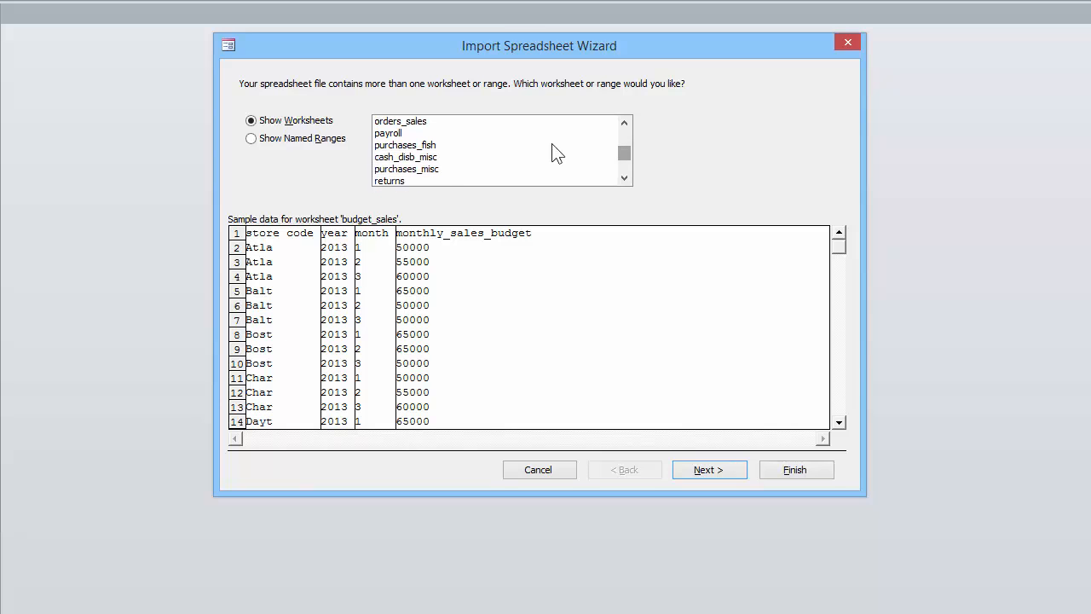
pyautogui.click(413, 172)
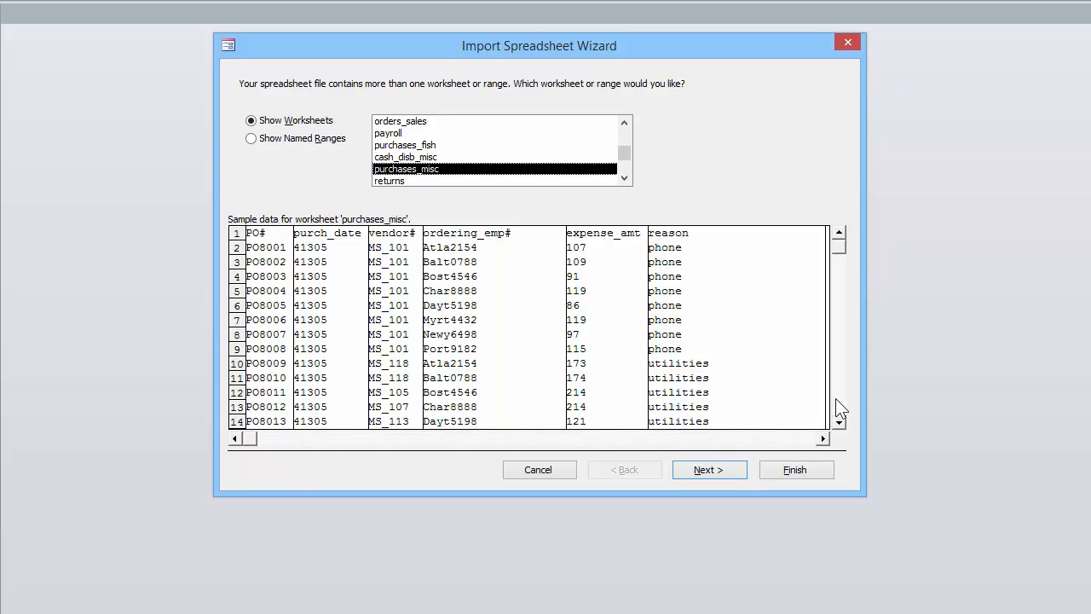
pyautogui.click(702, 469)
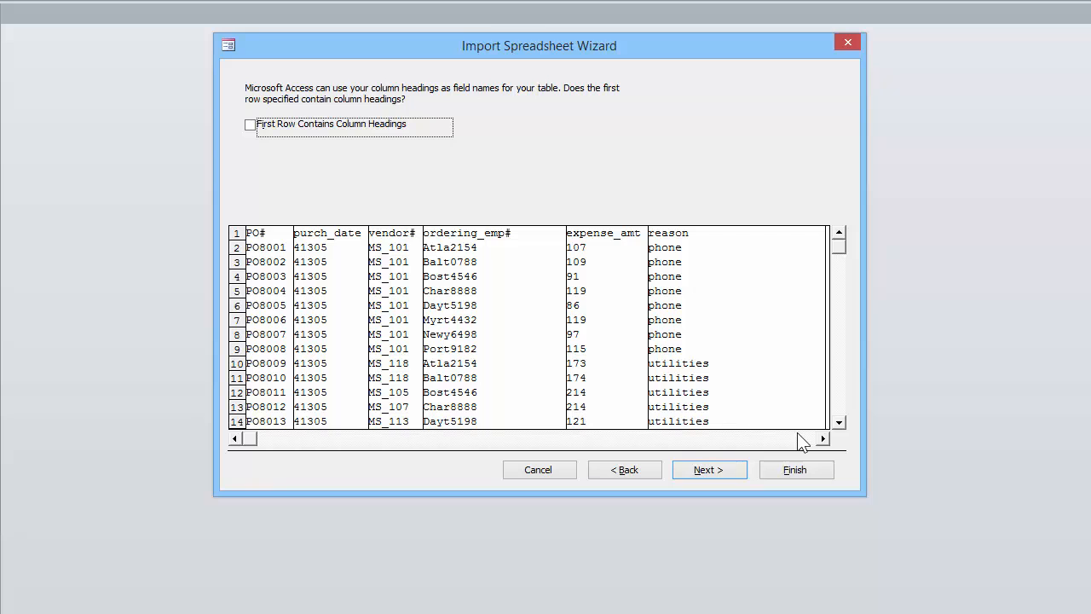
pyautogui.click(821, 438)
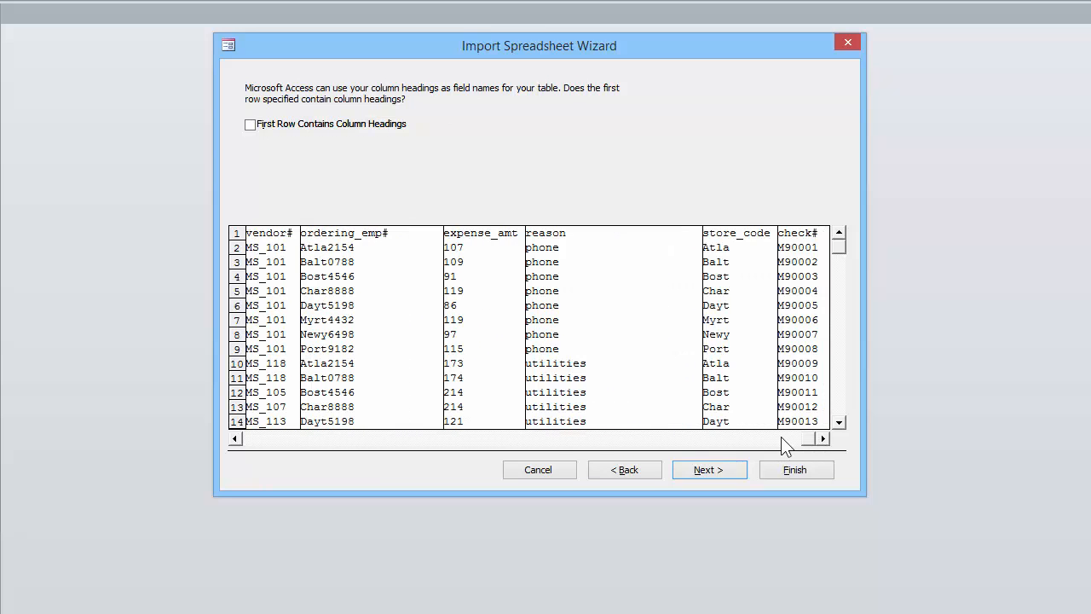
pyautogui.click(251, 125)
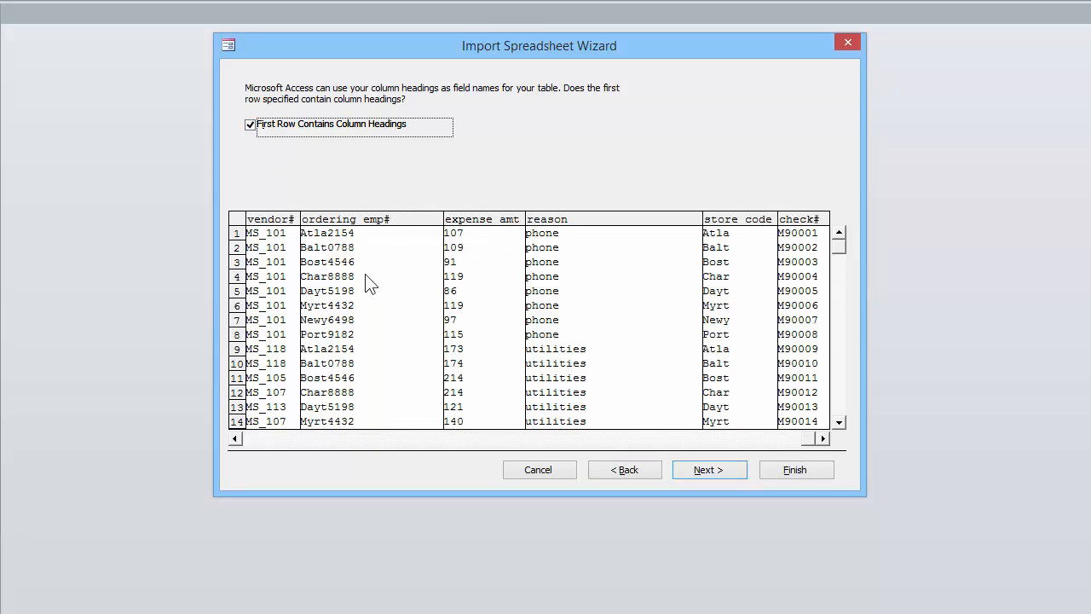
pyautogui.click(706, 471)
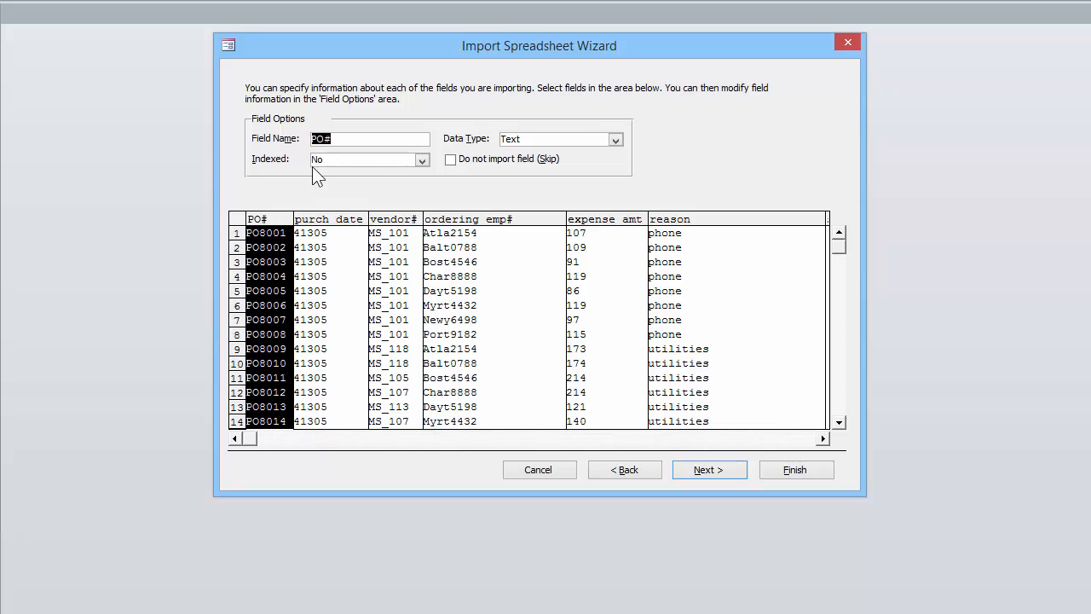
# Check the data type and indexing of each purchases_misc field from purch_date through check# before importing.
pyautogui.click(332, 219)
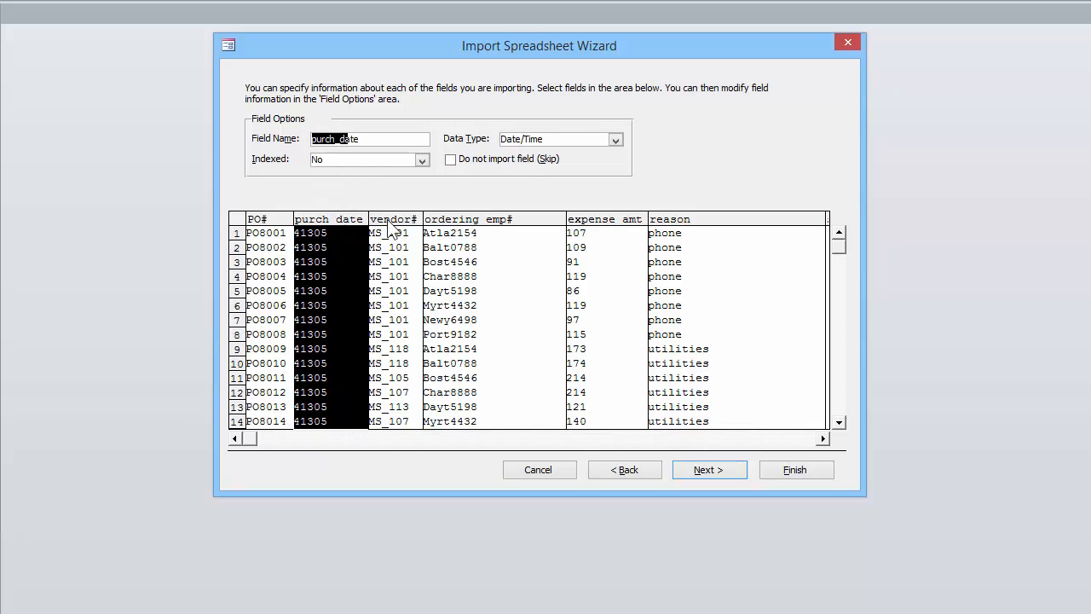
pyautogui.click(388, 220)
pyautogui.click(347, 214)
pyautogui.click(397, 223)
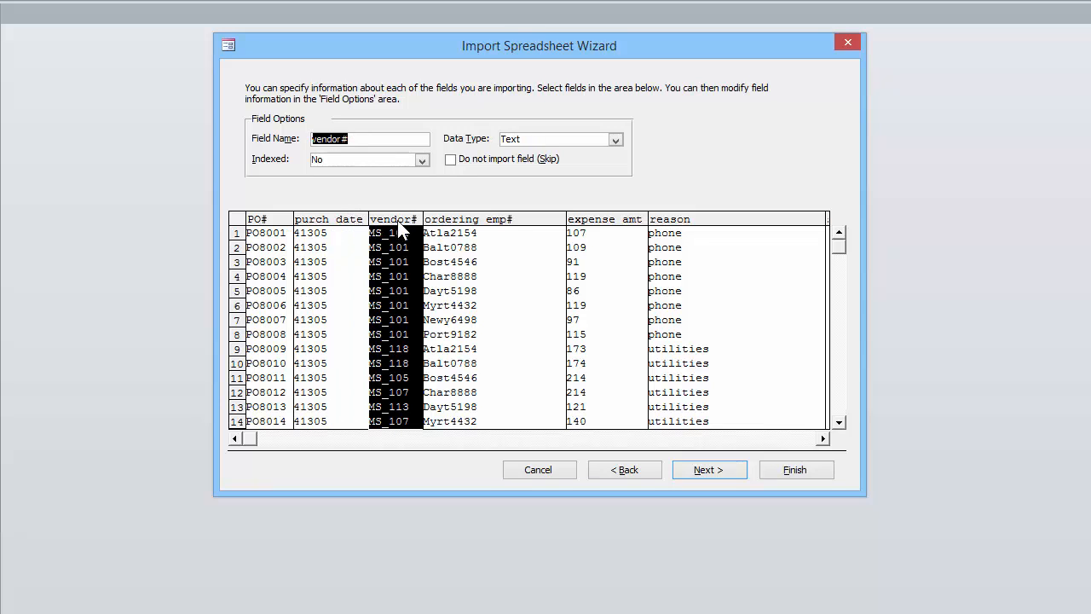
pyautogui.click(491, 221)
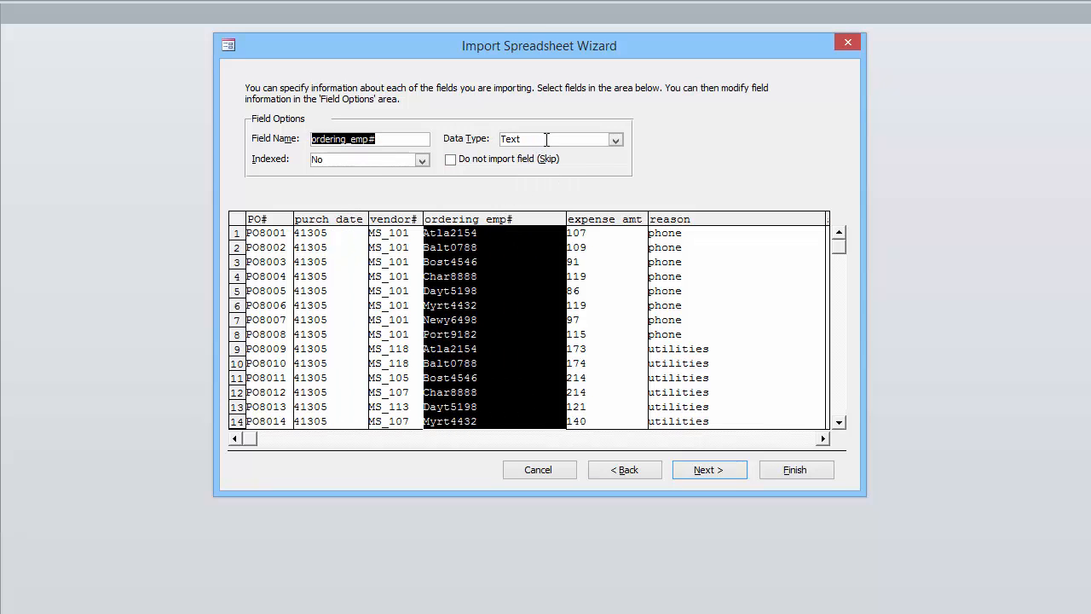
pyautogui.click(611, 221)
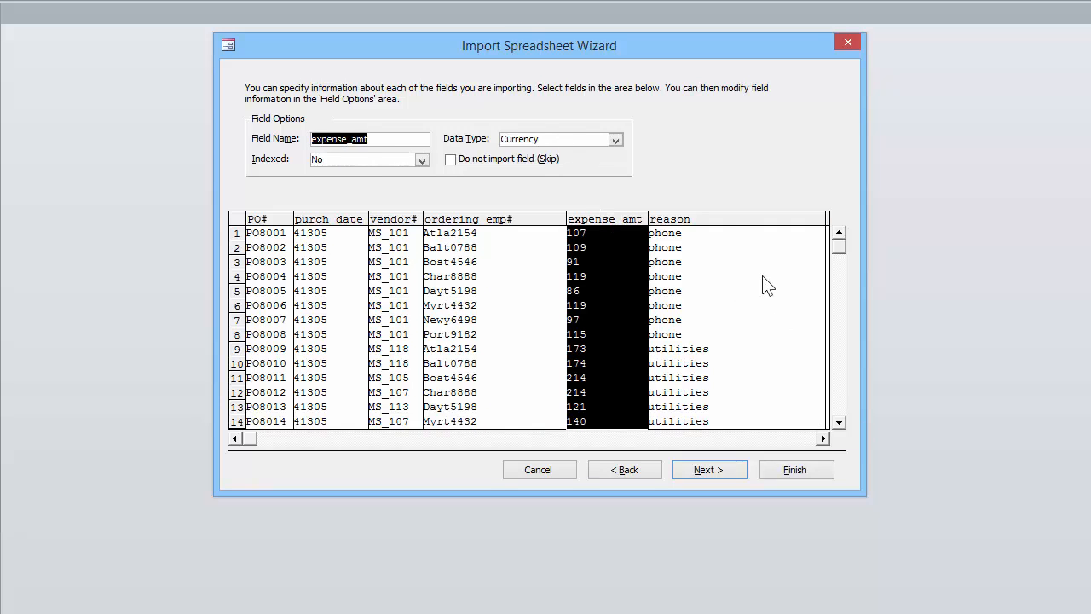
pyautogui.click(752, 220)
pyautogui.click(821, 437)
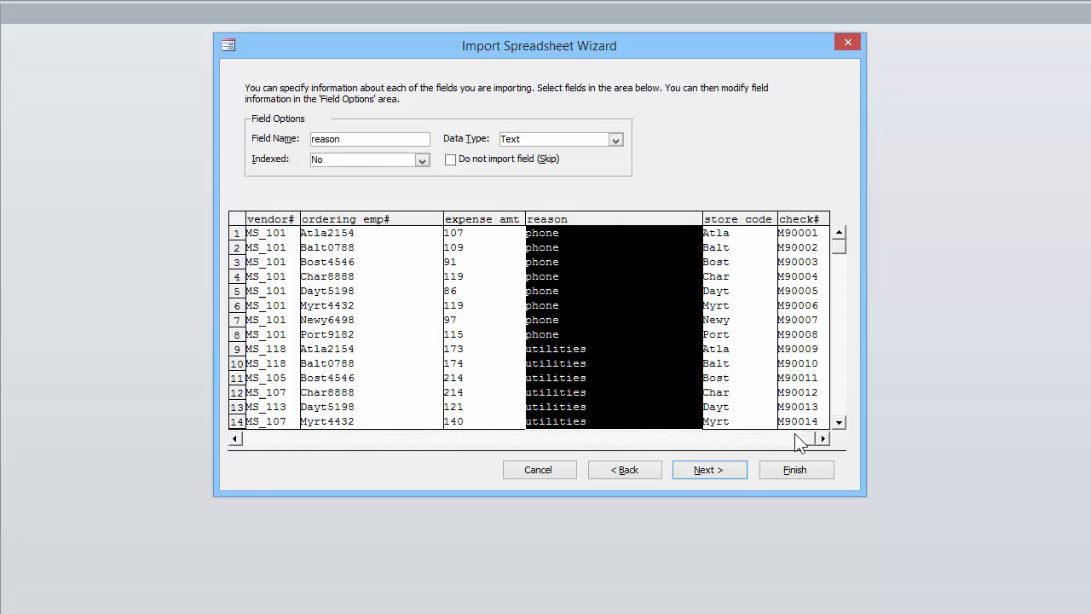
pyautogui.click(739, 219)
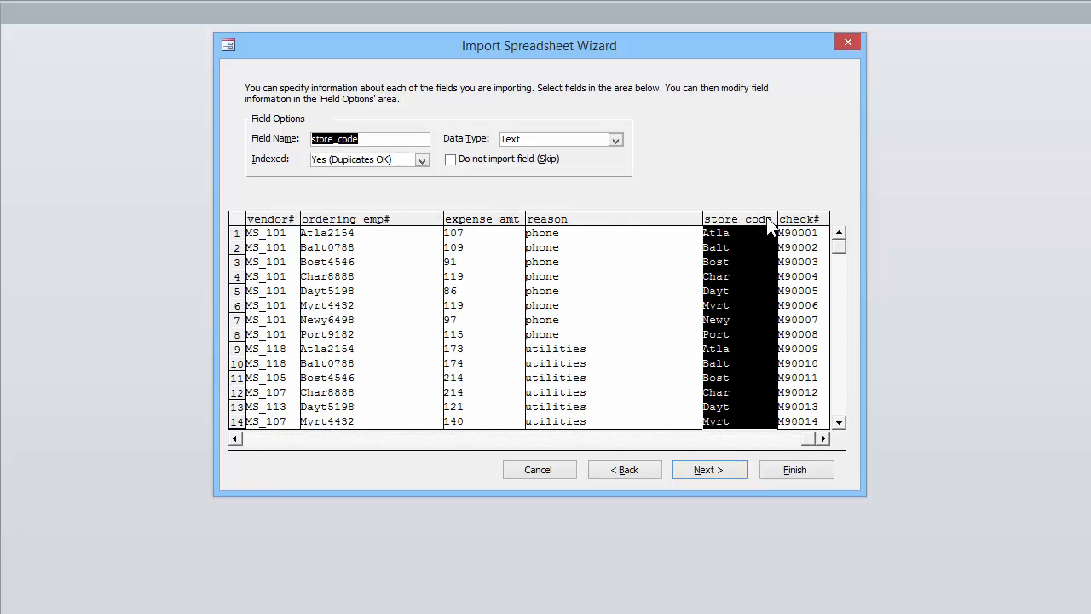
pyautogui.click(799, 220)
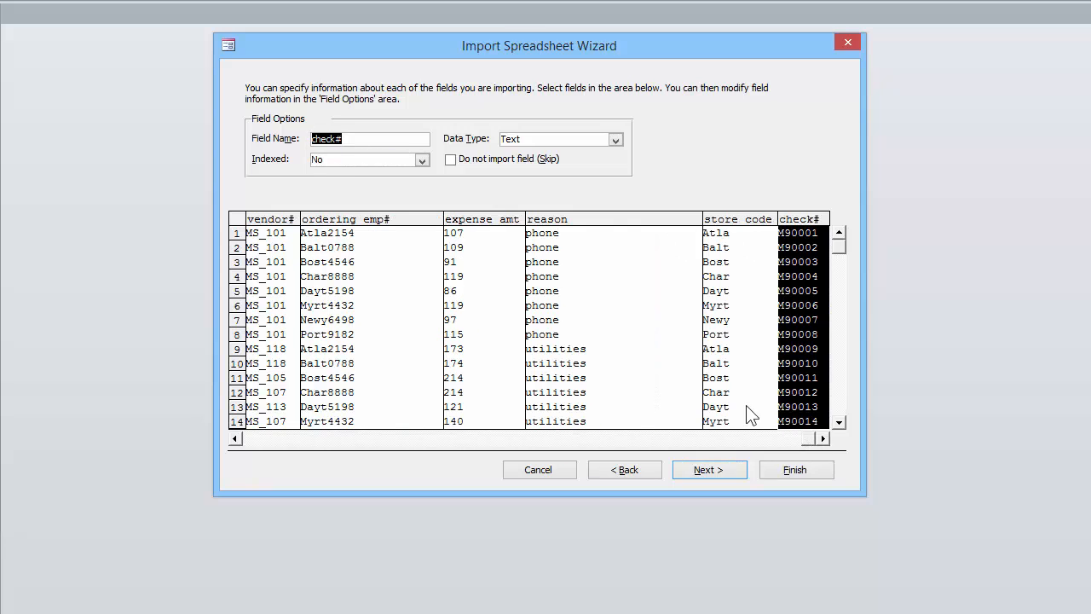
# Set PO# as the primary key and import the worksheet to table purchases_misc without saving the import steps.
pyautogui.click(719, 470)
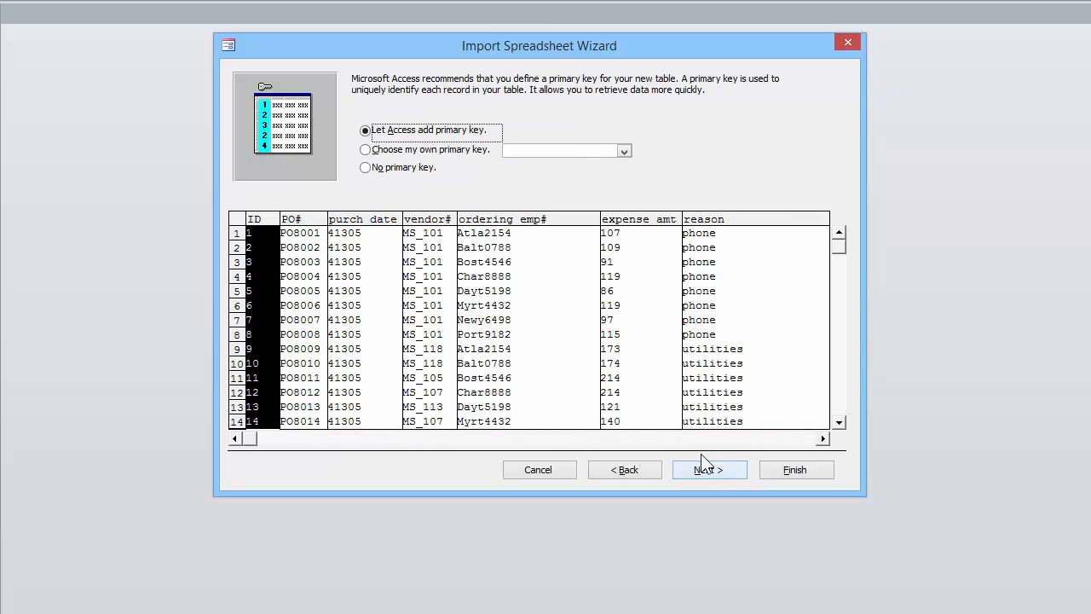
pyautogui.click(449, 152)
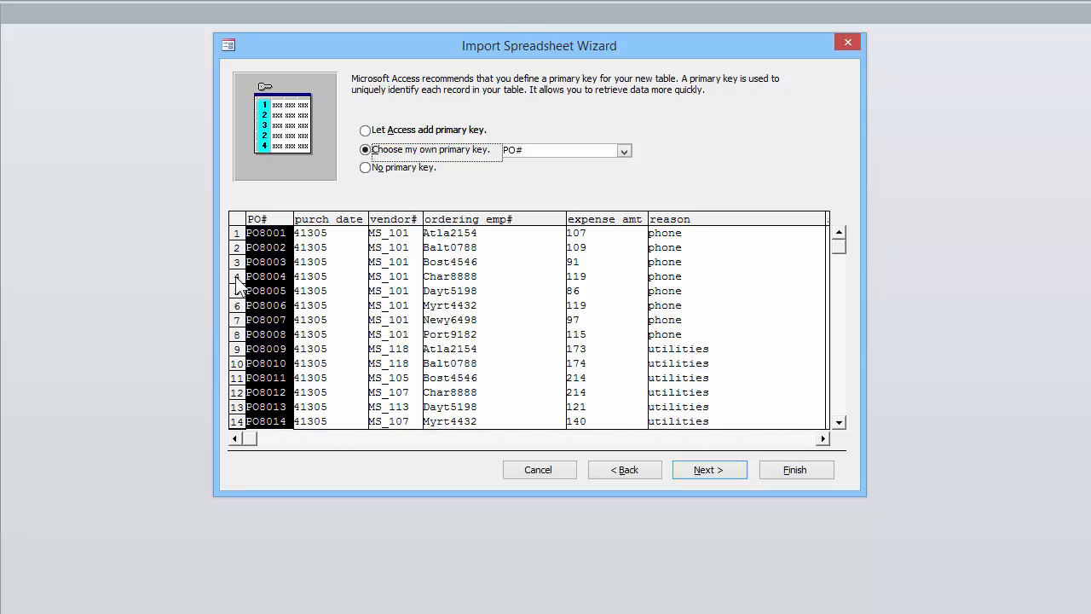
pyautogui.click(722, 474)
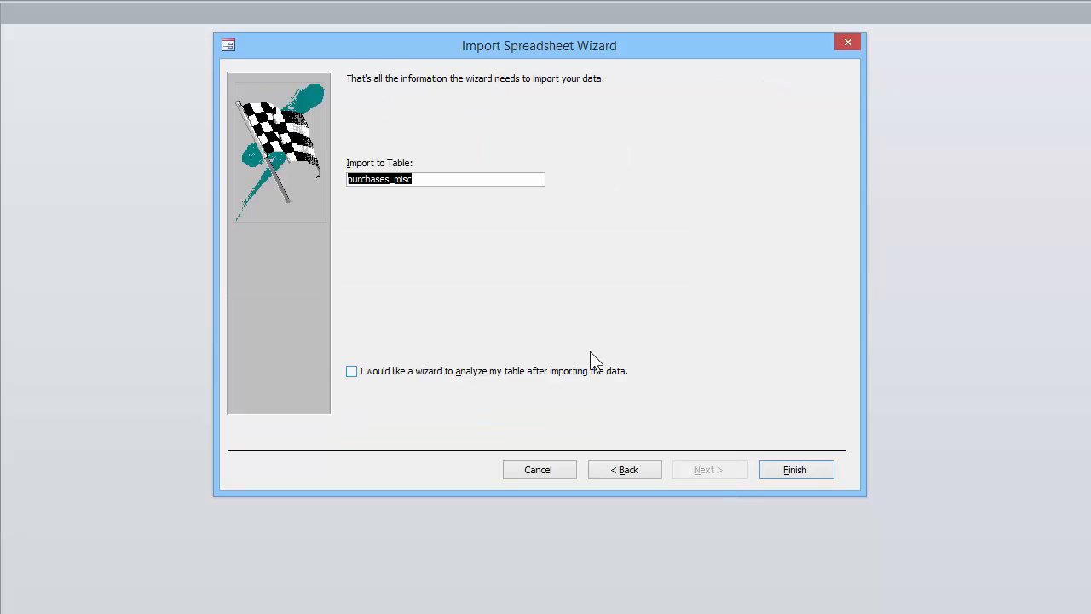
pyautogui.click(444, 180)
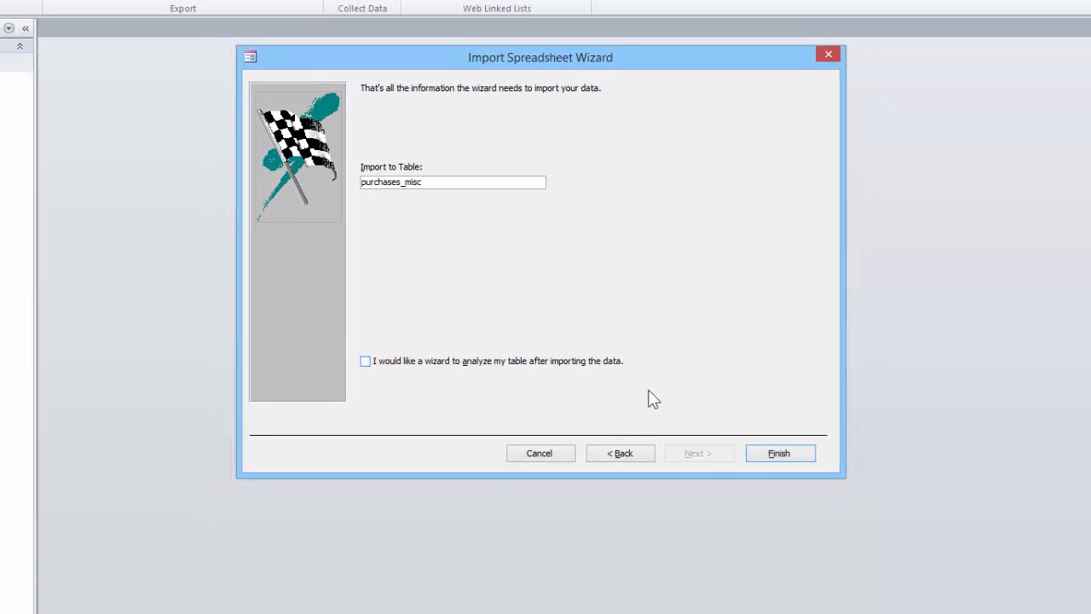
pyautogui.click(795, 469)
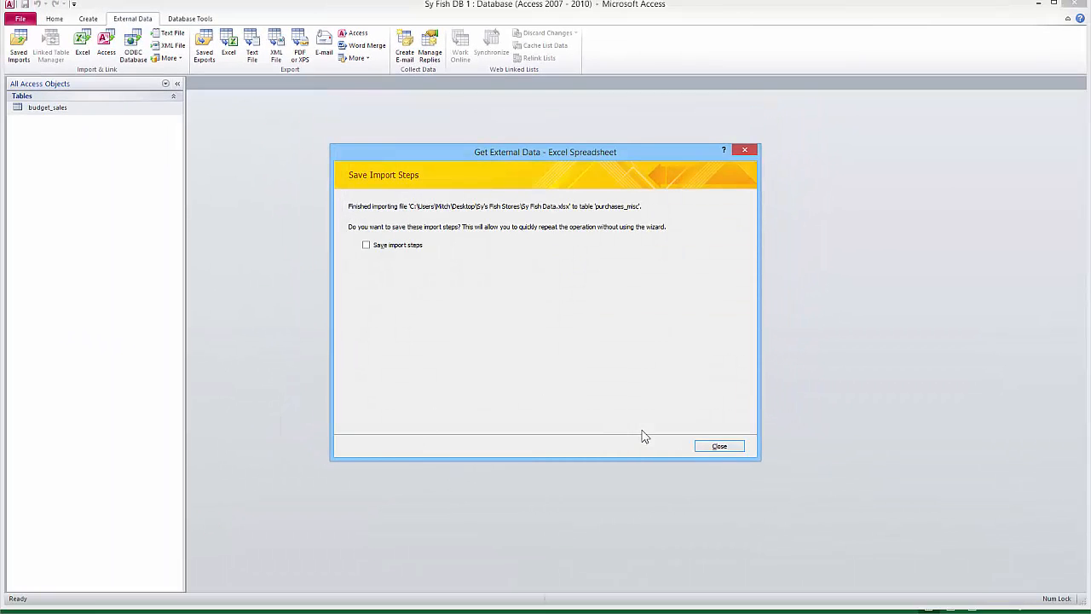
pyautogui.click(718, 447)
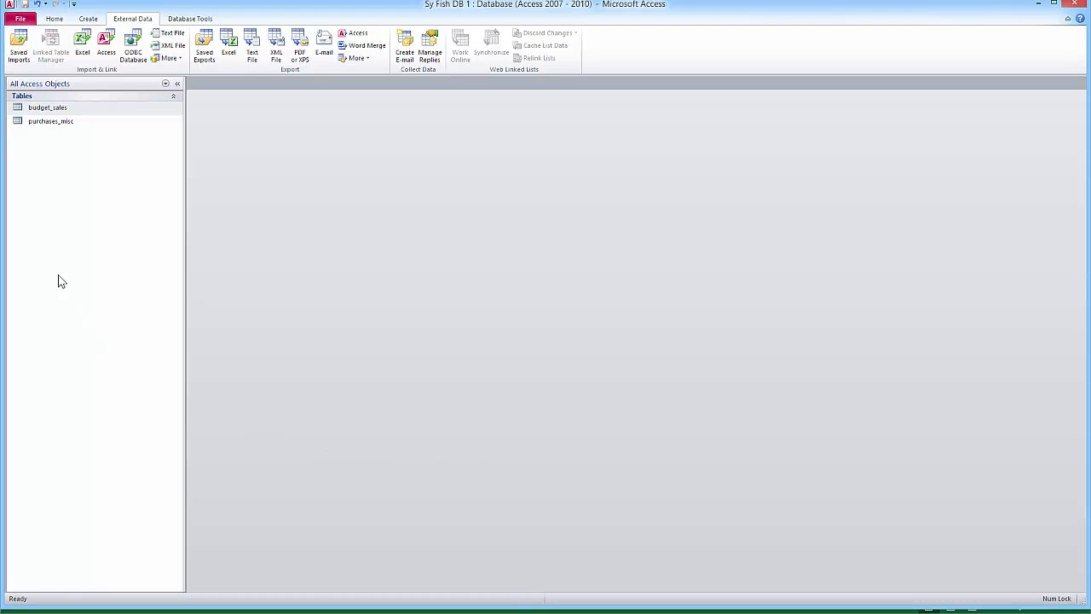
# Open the imported purchases_misc table and look through its records down to the last purchase order.
pyautogui.doubleClick(38, 124)
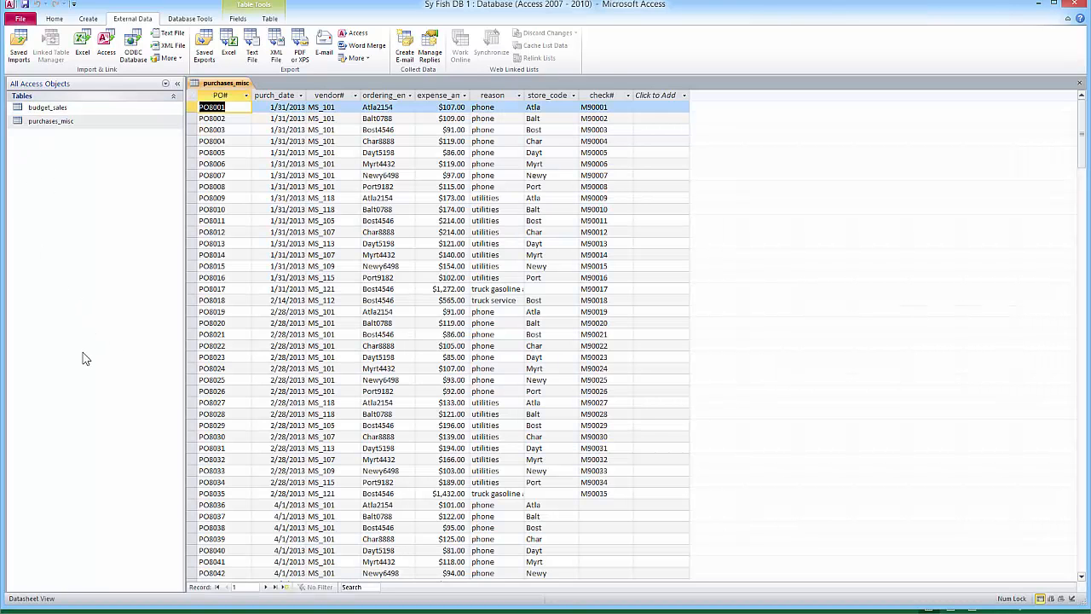
pyautogui.scroll(-10, 338, 356)
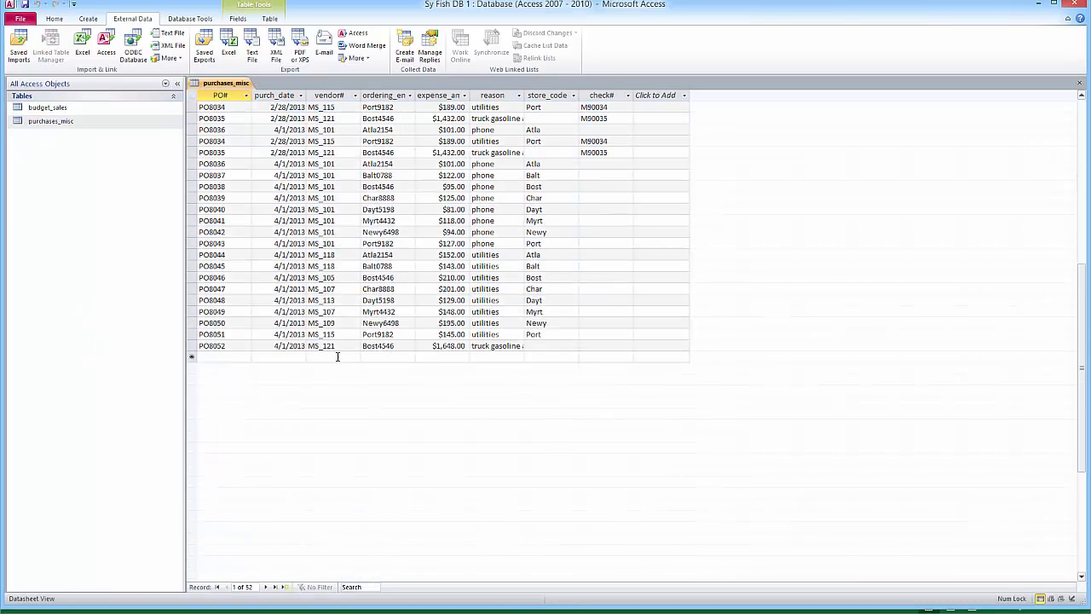
pyautogui.scroll(13, 338, 356)
pyautogui.scroll(1, 327, 337)
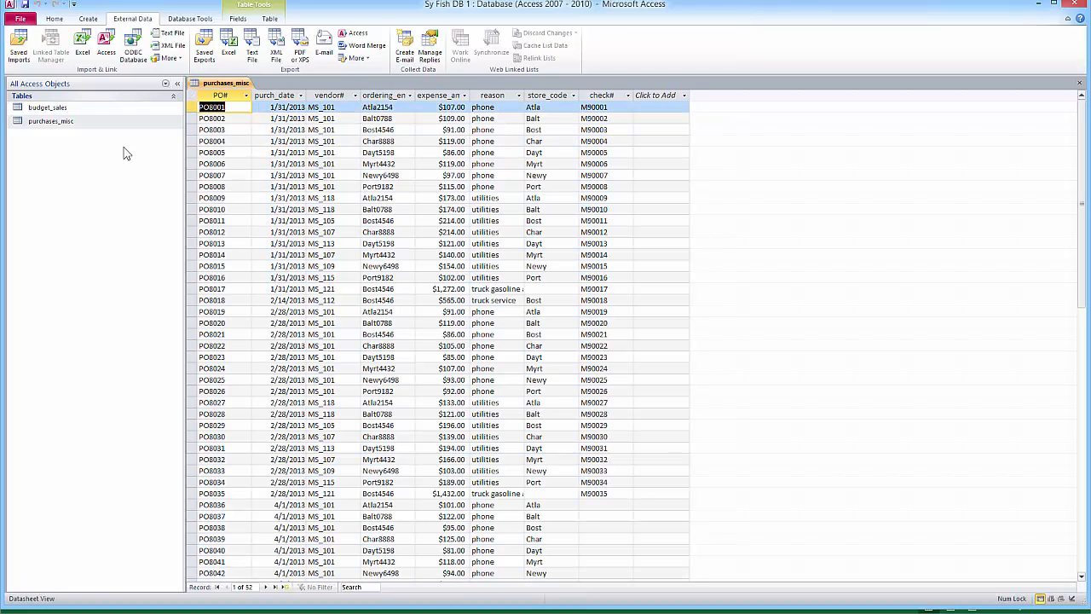
# Show purchases_misc in Design View to check its field names, data types and primary key.
pyautogui.rightClick(75, 122)
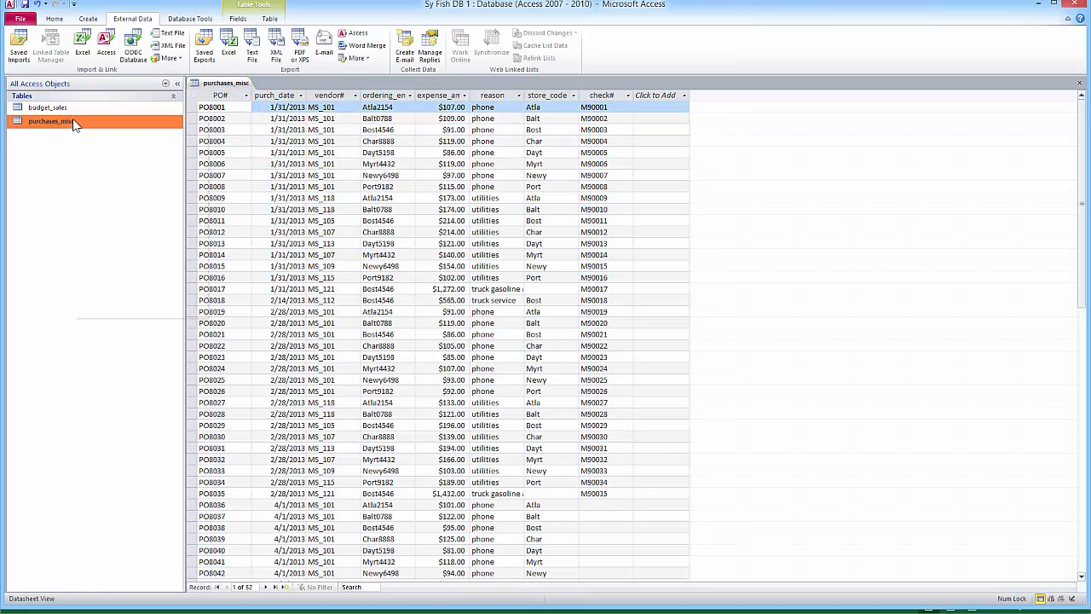
pyautogui.click(107, 139)
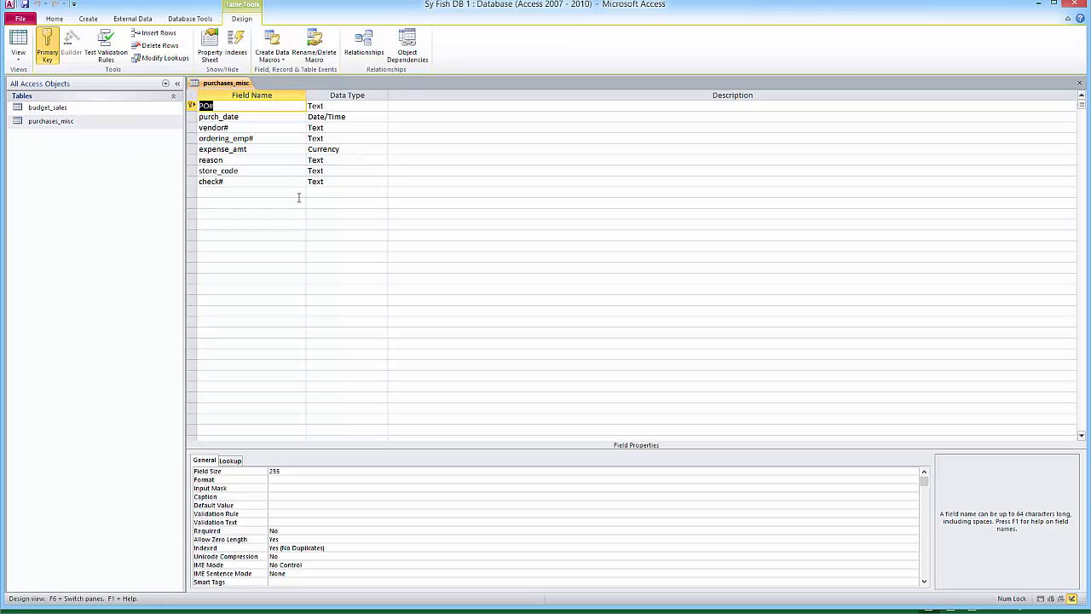
pyautogui.click(56, 124)
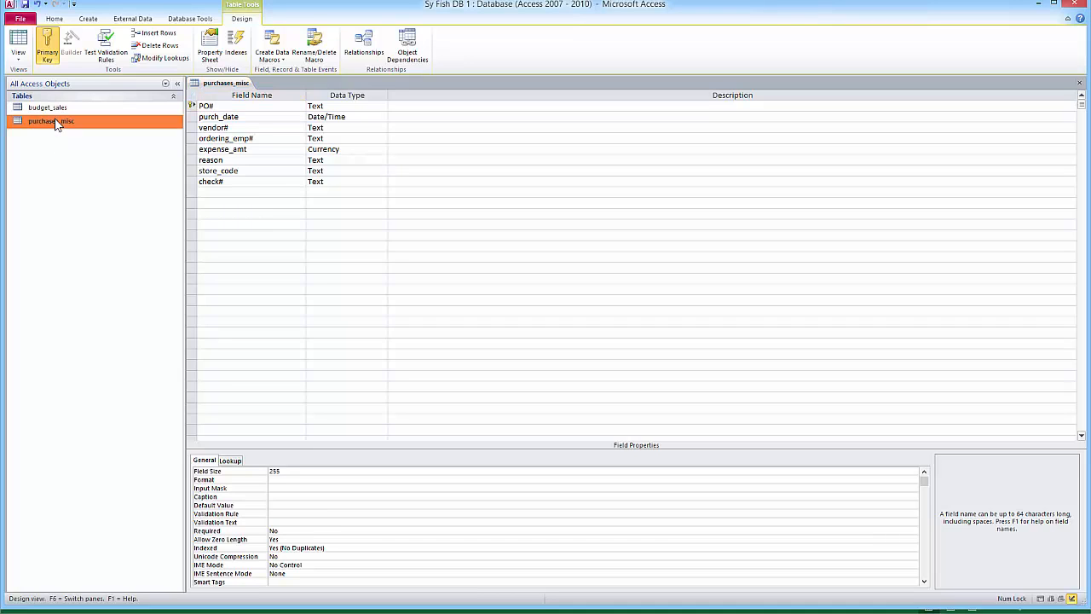
pyautogui.rightClick(56, 124)
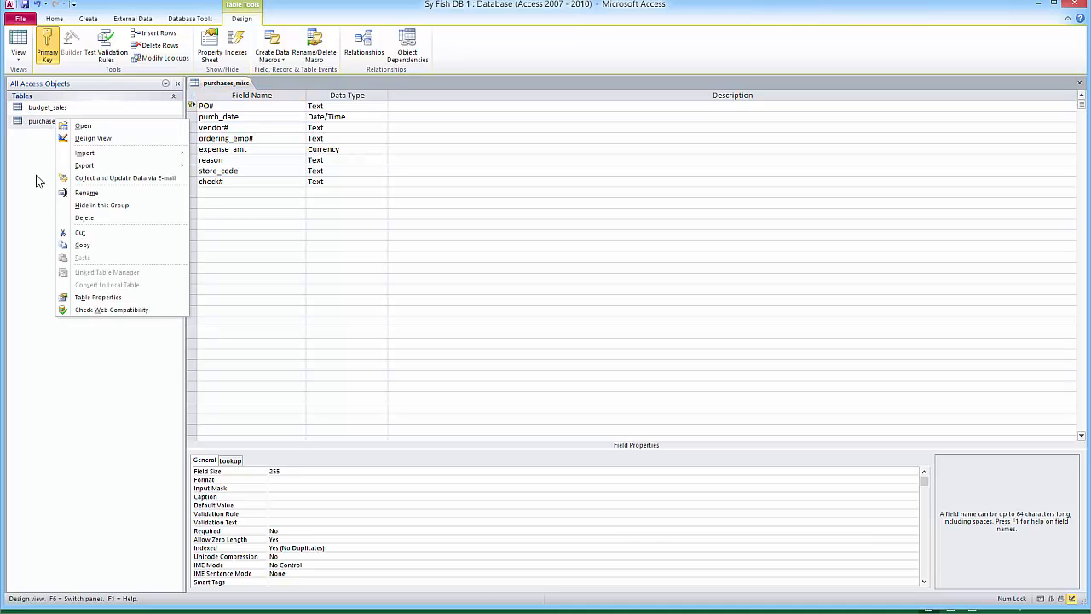
pyautogui.click(40, 154)
# Review the purchases_misc records in Datasheet View, then return the table to Design View.
pyautogui.doubleClick(40, 122)
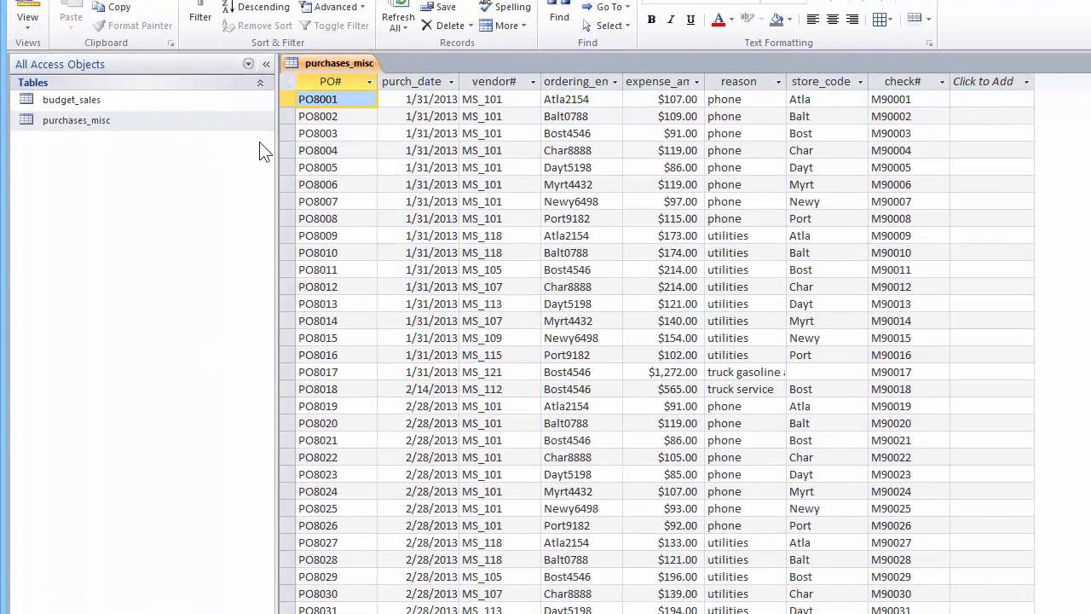
pyautogui.scroll(-7, 311, 358)
pyautogui.scroll(7, 313, 366)
pyautogui.click(34, 30)
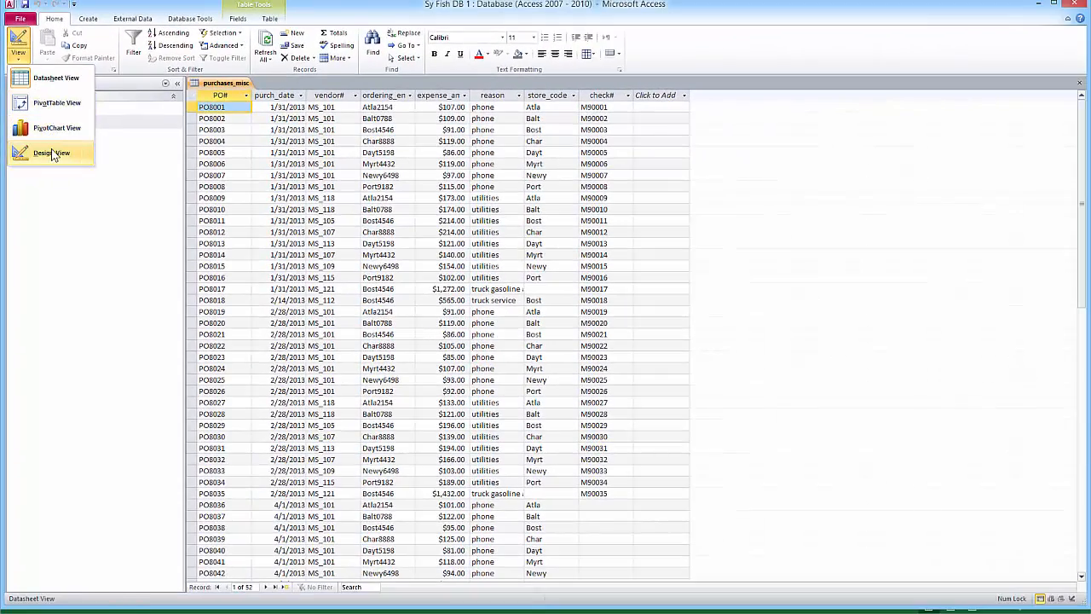
pyautogui.click(66, 161)
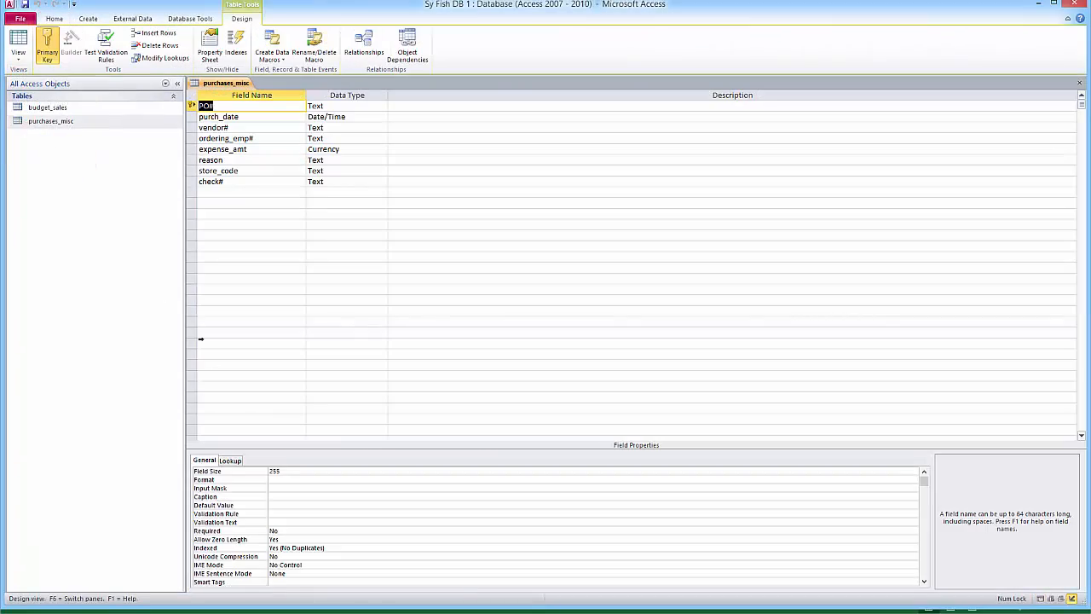
# Set the PO# field size to 10, save the purchases_misc table accepting the shorter size, and show its datasheet.
pyautogui.doubleClick(275, 470)
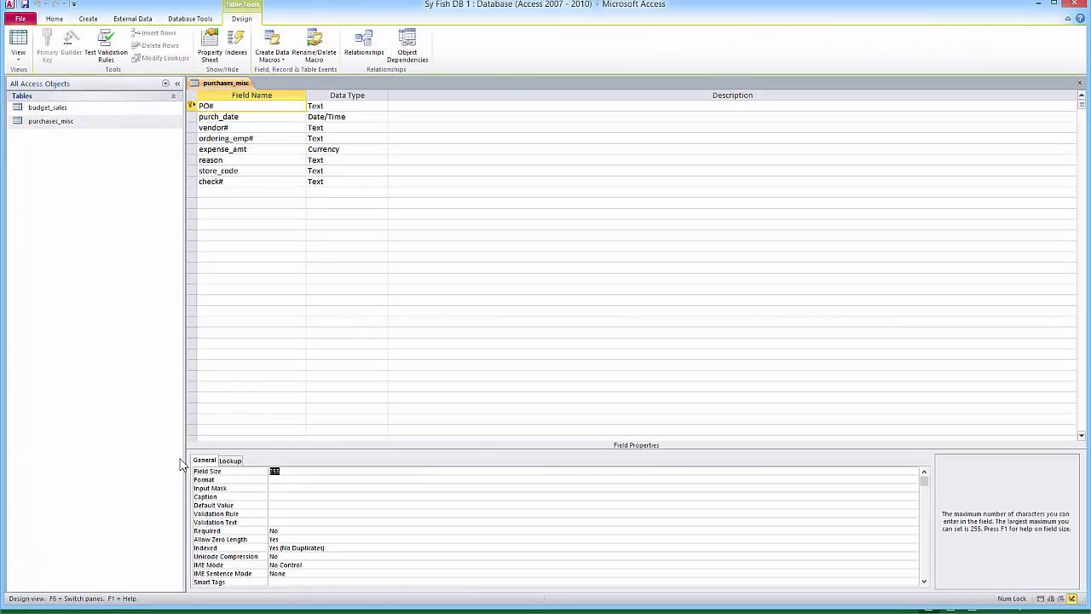
pyautogui.write('10')
pyautogui.click(238, 117)
pyautogui.click(241, 128)
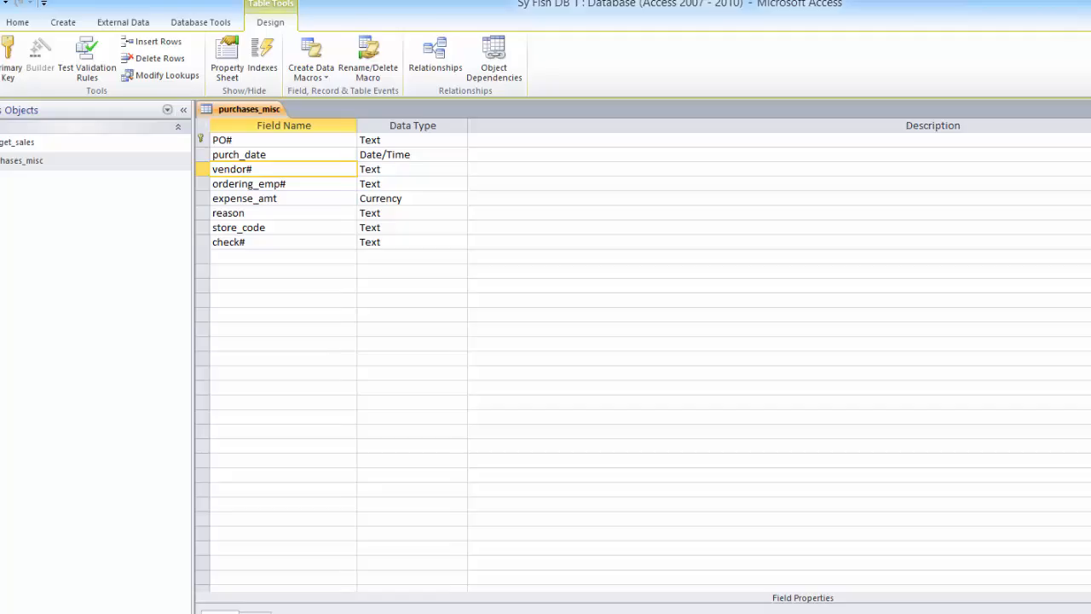
pyautogui.click(19, 40)
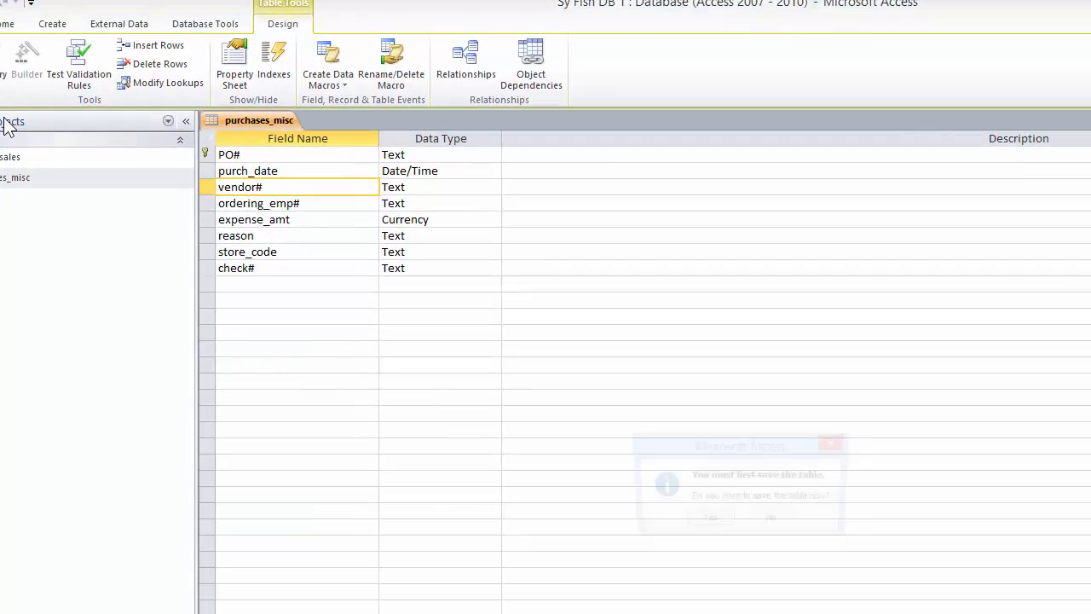
pyautogui.click(706, 521)
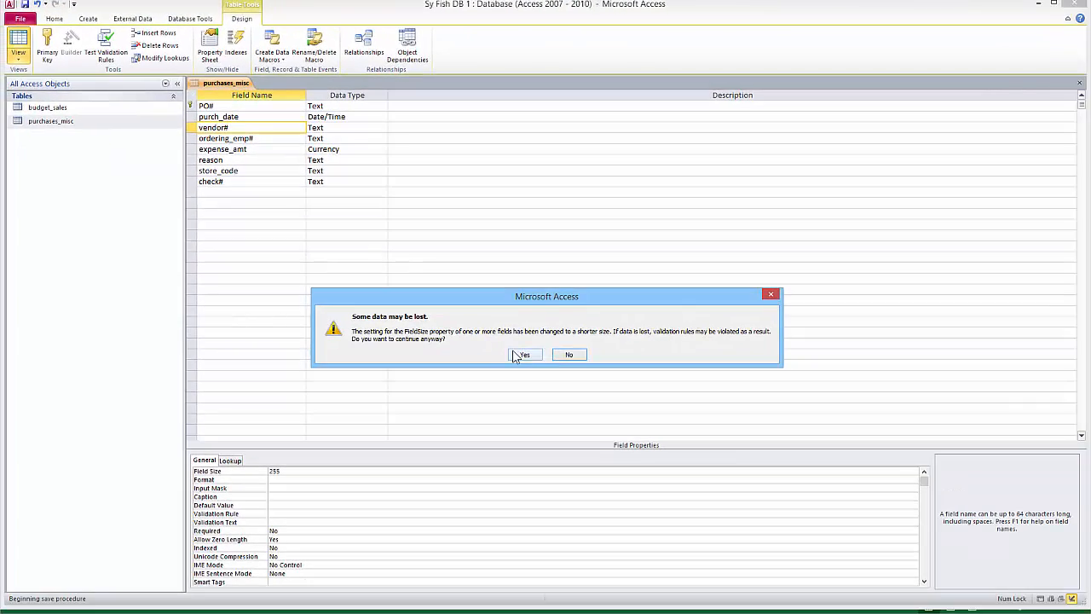
pyautogui.click(521, 354)
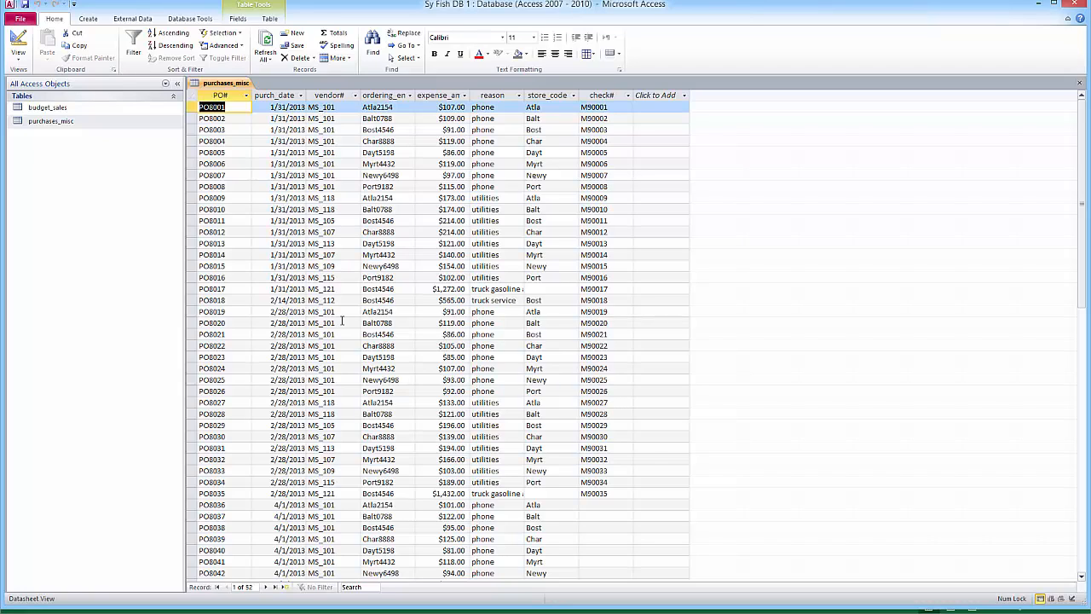
# Set the vendor# field size to 8 in the table design and save the table, returning to Datasheet View.
pyautogui.click(16, 65)
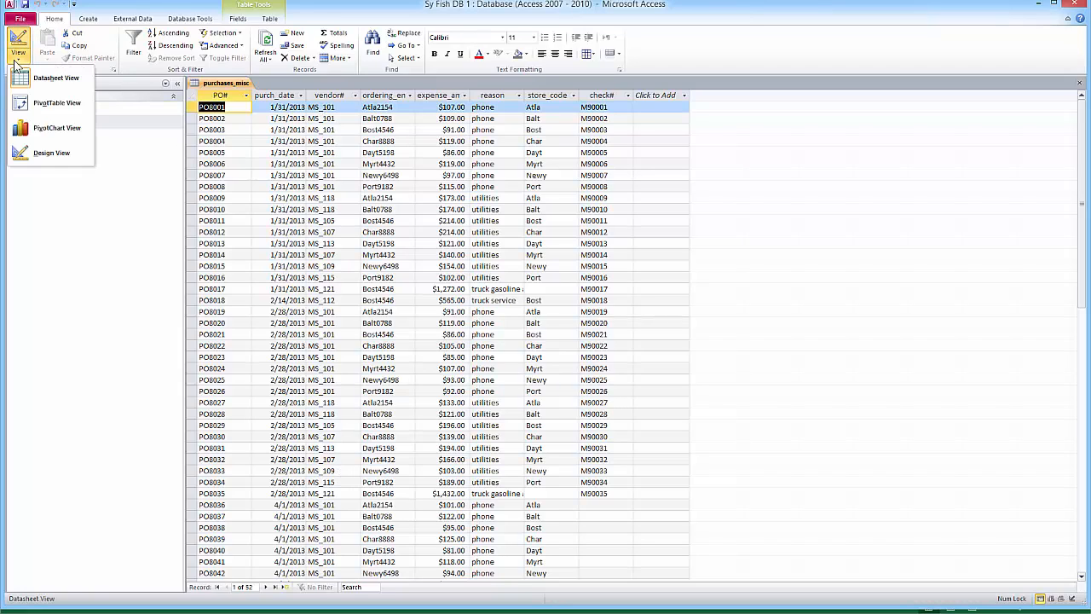
pyautogui.click(49, 156)
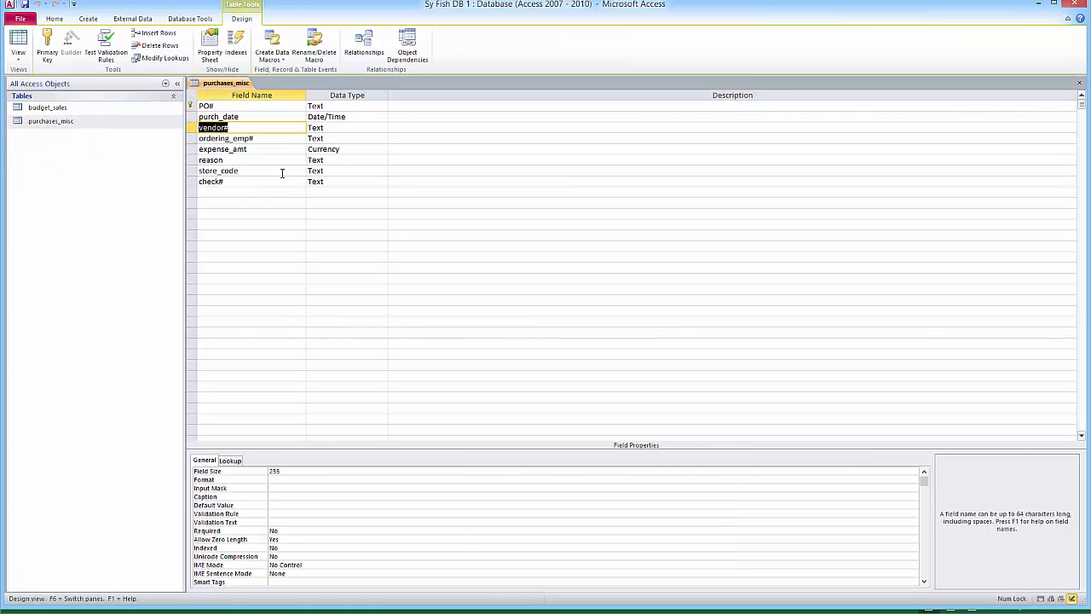
pyautogui.click(286, 473)
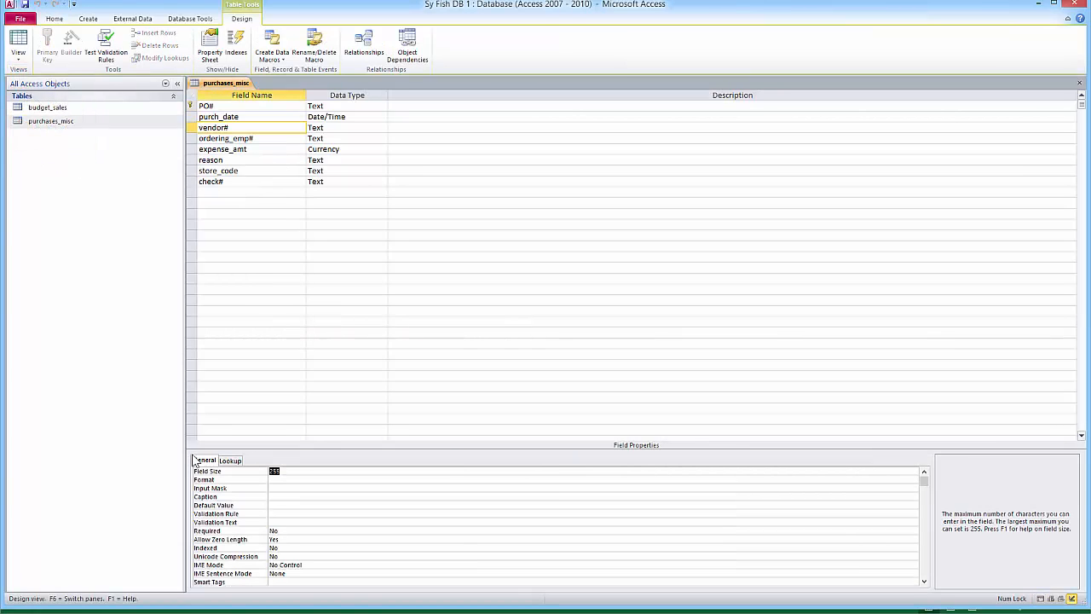
pyautogui.write('8')
pyautogui.press('Tab')
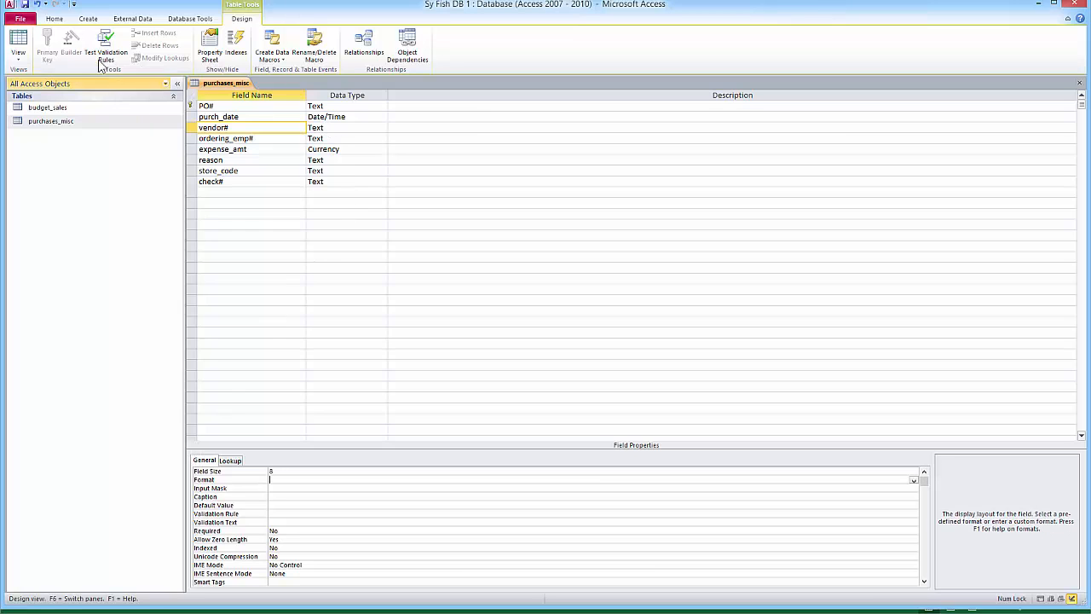
pyautogui.click(18, 43)
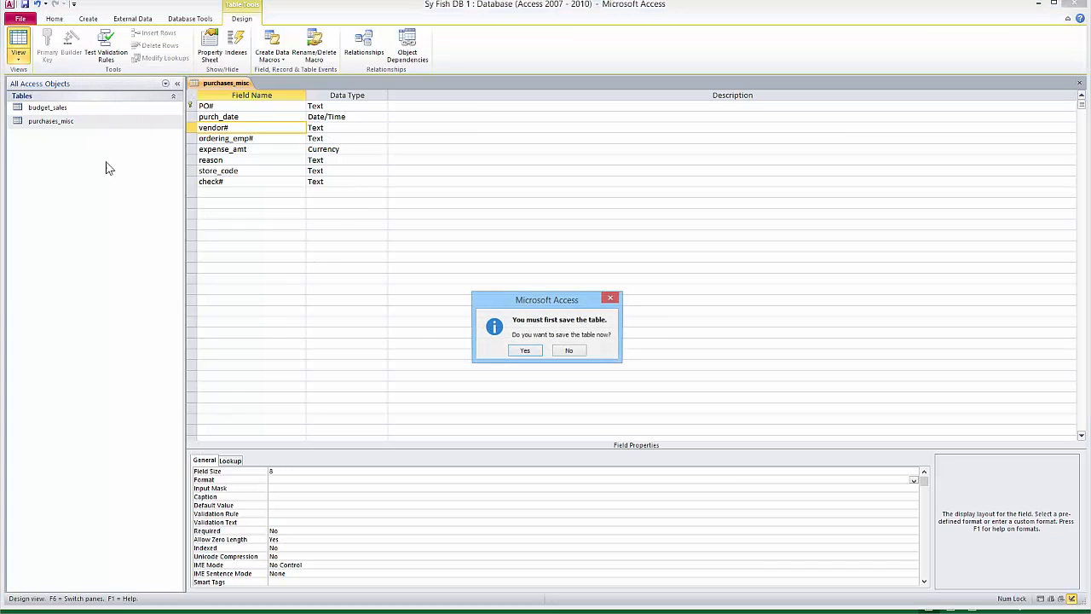
pyautogui.click(523, 352)
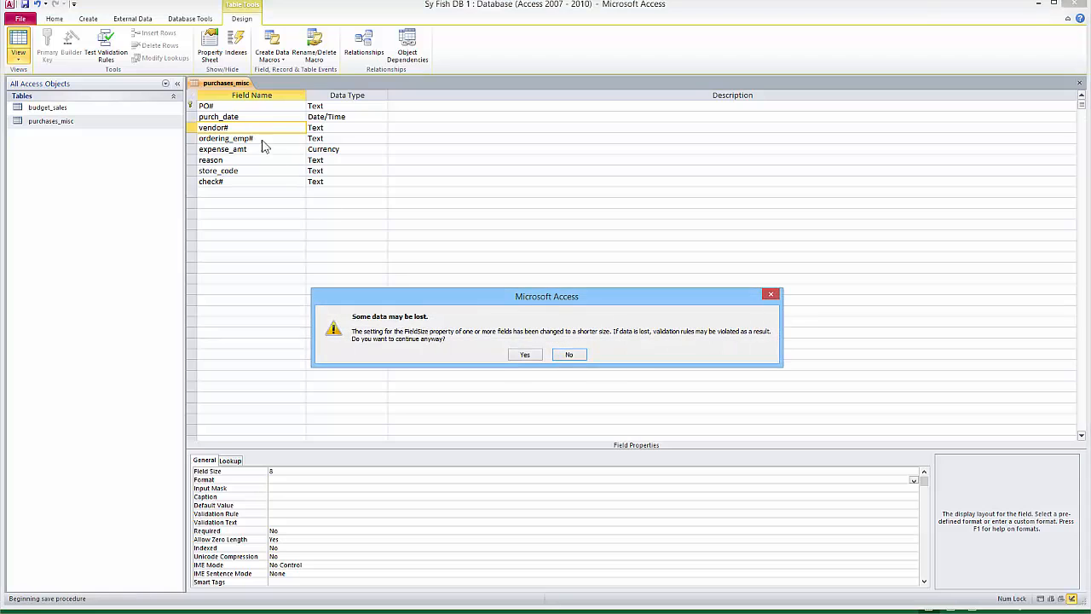
pyautogui.click(528, 357)
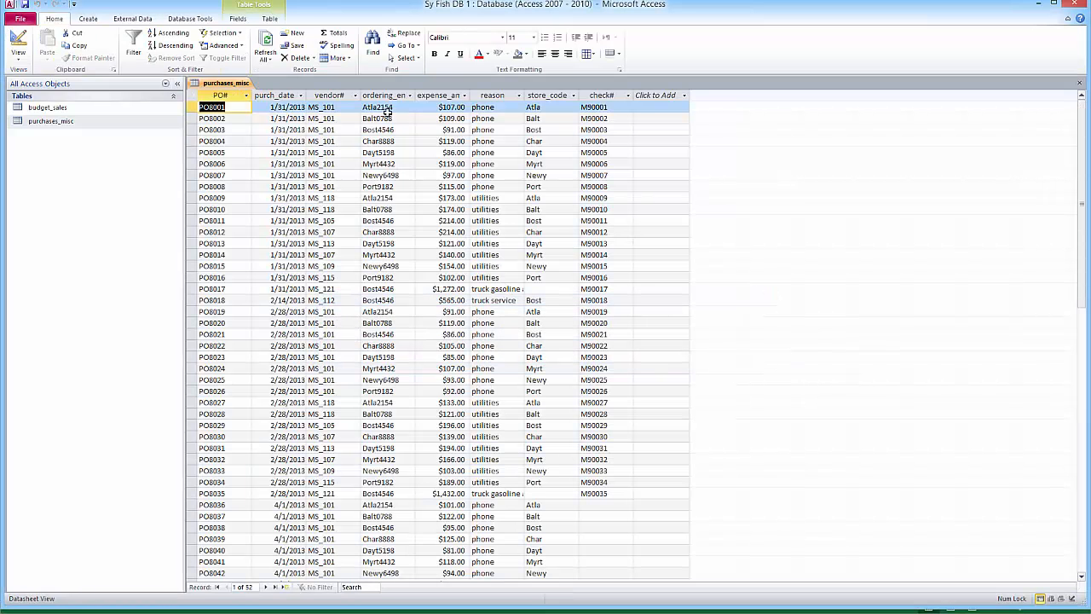
# Widen the ordering_emp# column in the datasheet, set that field's size to 10 in the design, and save the table.
pyautogui.click(376, 108)
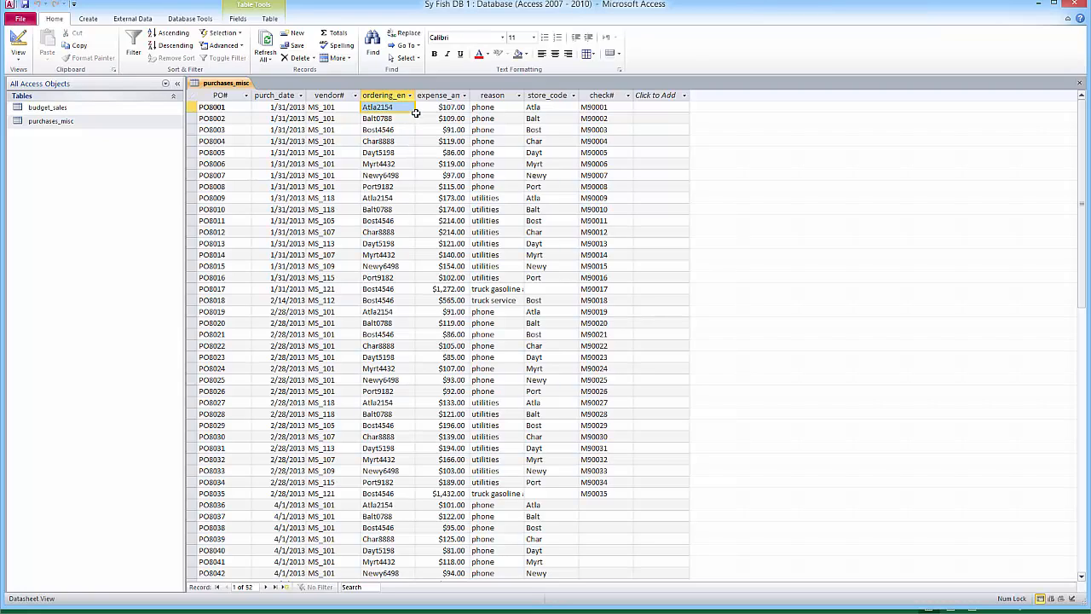
pyautogui.moveTo(415, 94); pyautogui.dragTo(424, 94)
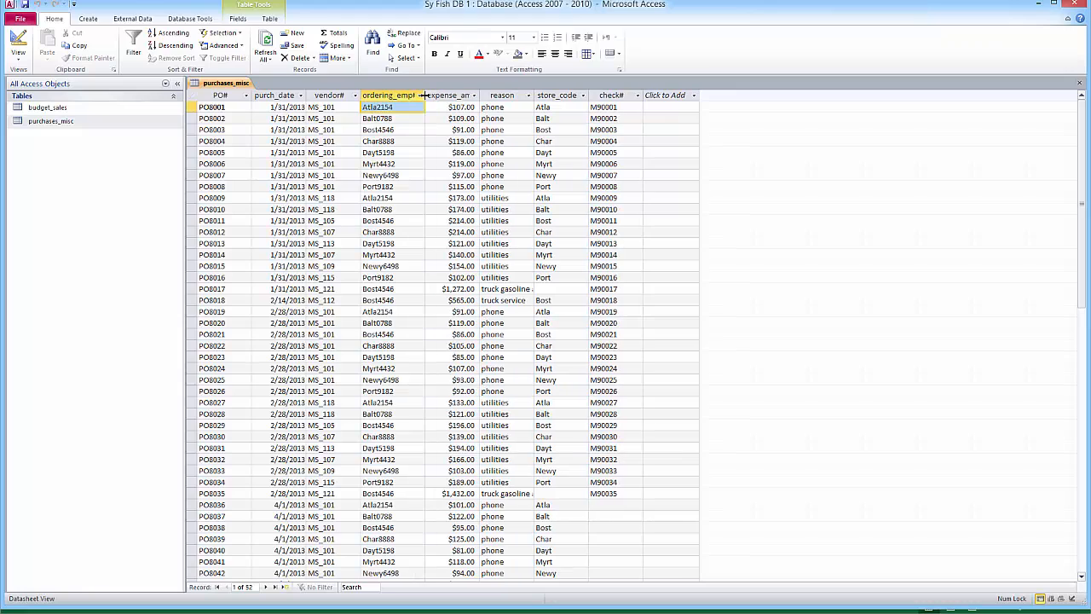
pyautogui.click(18, 42)
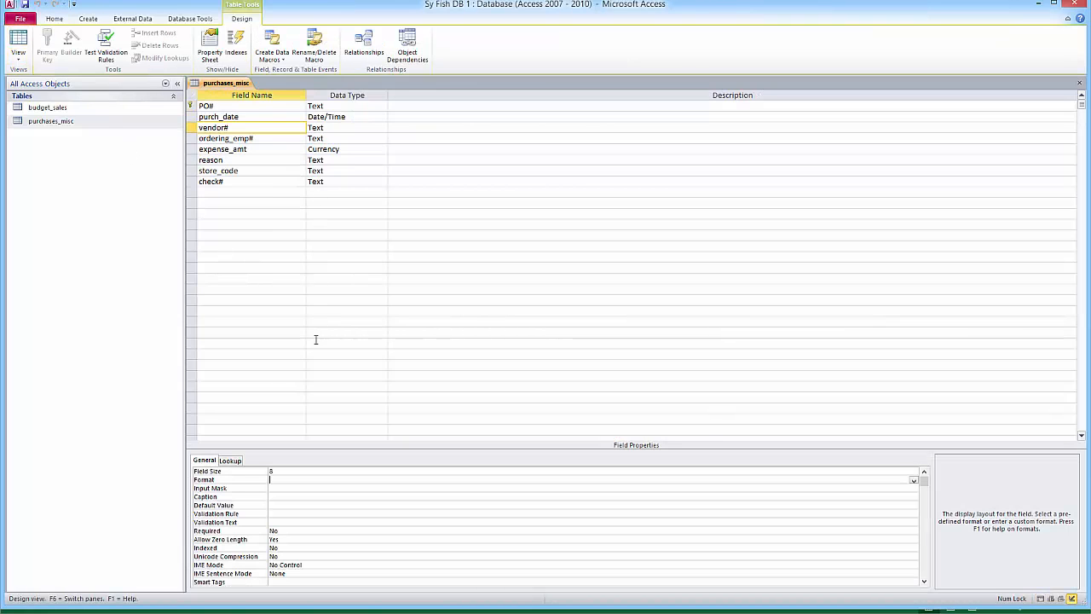
pyautogui.click(316, 138)
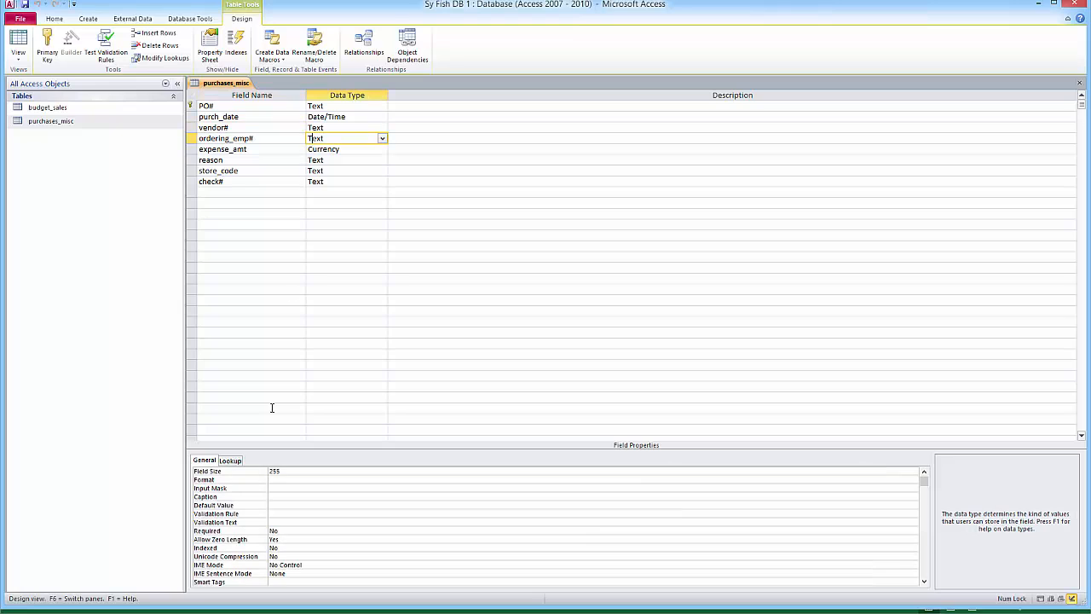
pyautogui.doubleClick(282, 470)
pyautogui.write('10')
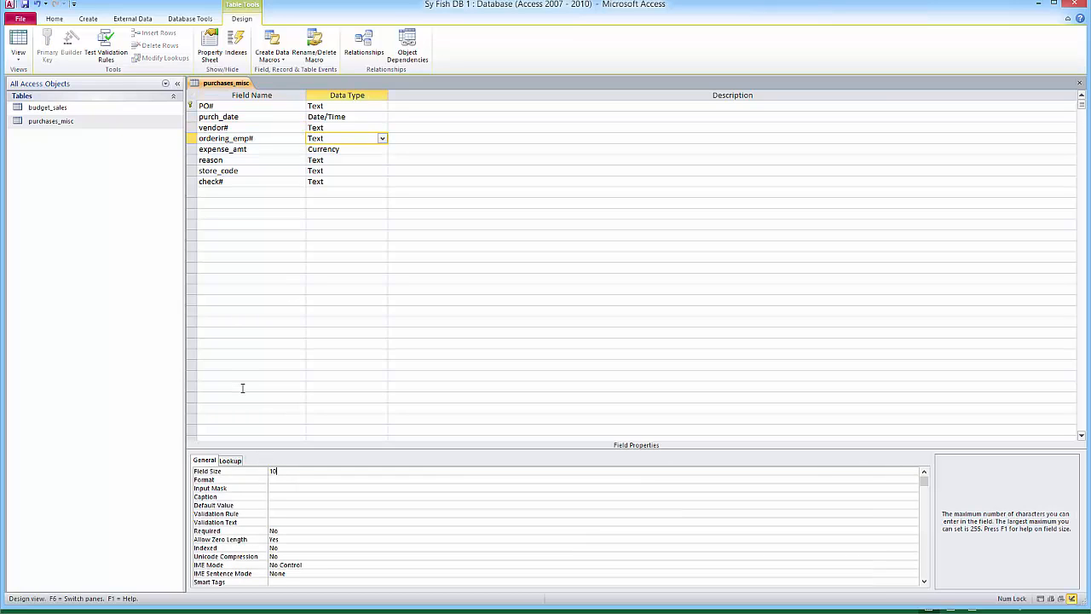
pyautogui.press('Return')
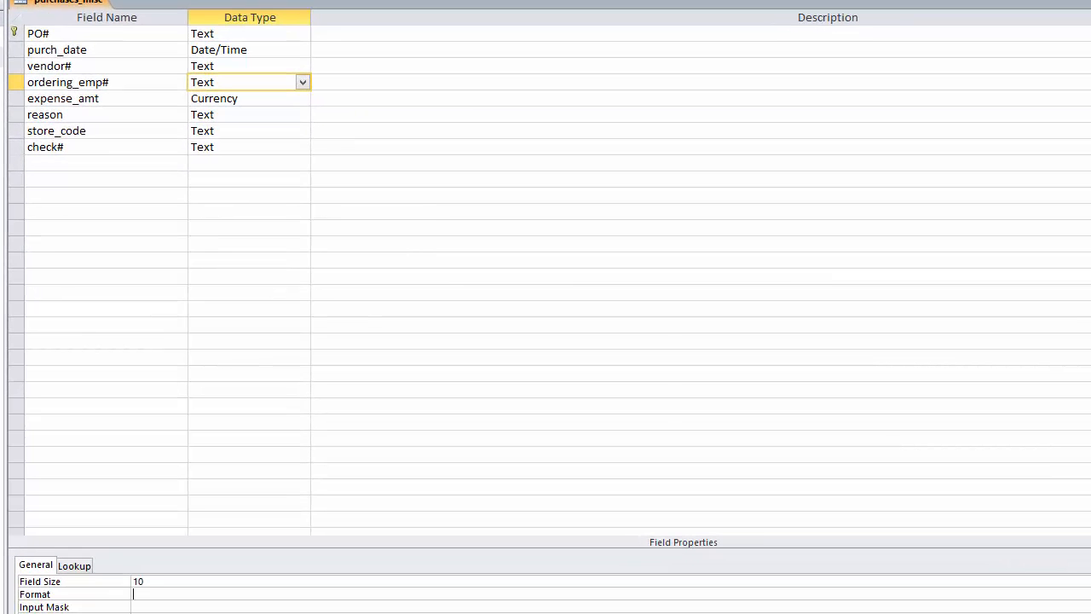
pyautogui.click(18, 39)
pyautogui.click(509, 397)
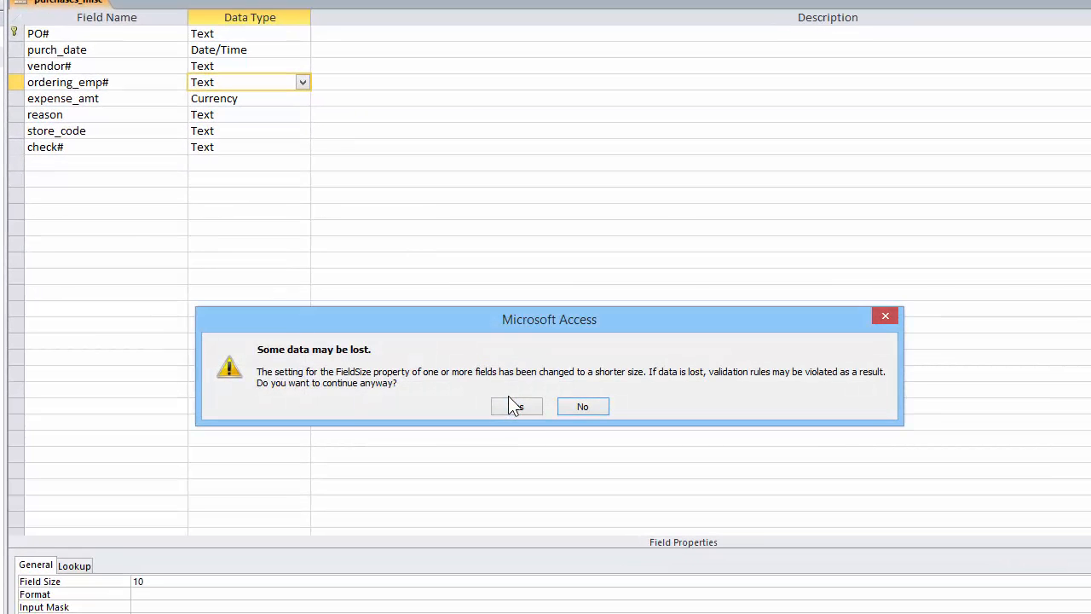
pyautogui.click(516, 411)
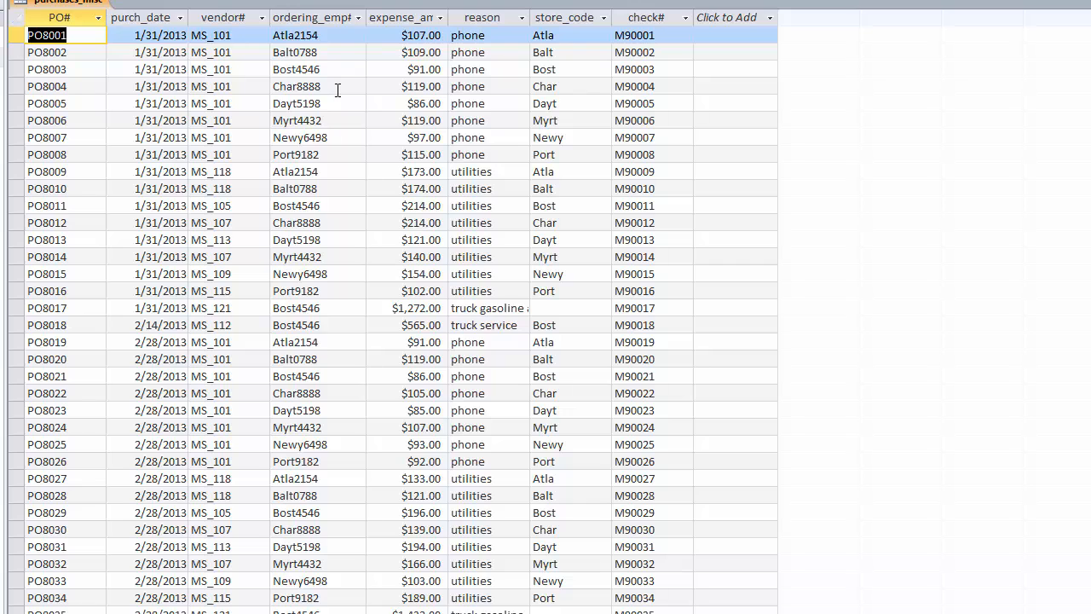
# Fit the width of the reason column in the datasheet to its longest entry.
pyautogui.scroll(-6, 338, 260)
pyautogui.scroll(6, 337, 260)
pyautogui.doubleClick(529, 17)
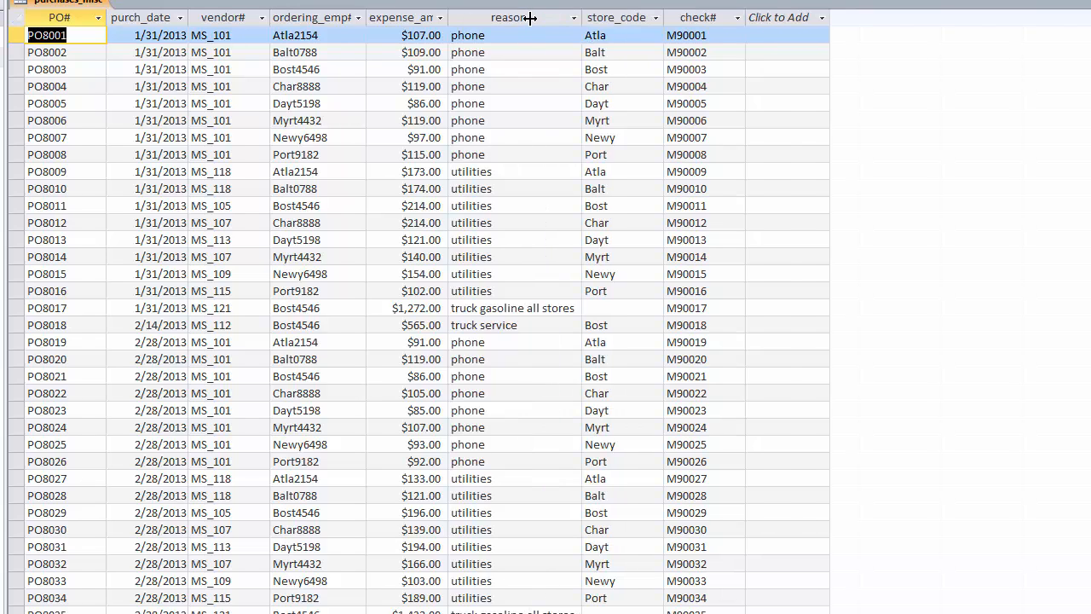
# Examine the reason entry of record PO8017 to judge how many characters the field needs.
pyautogui.click(520, 314)
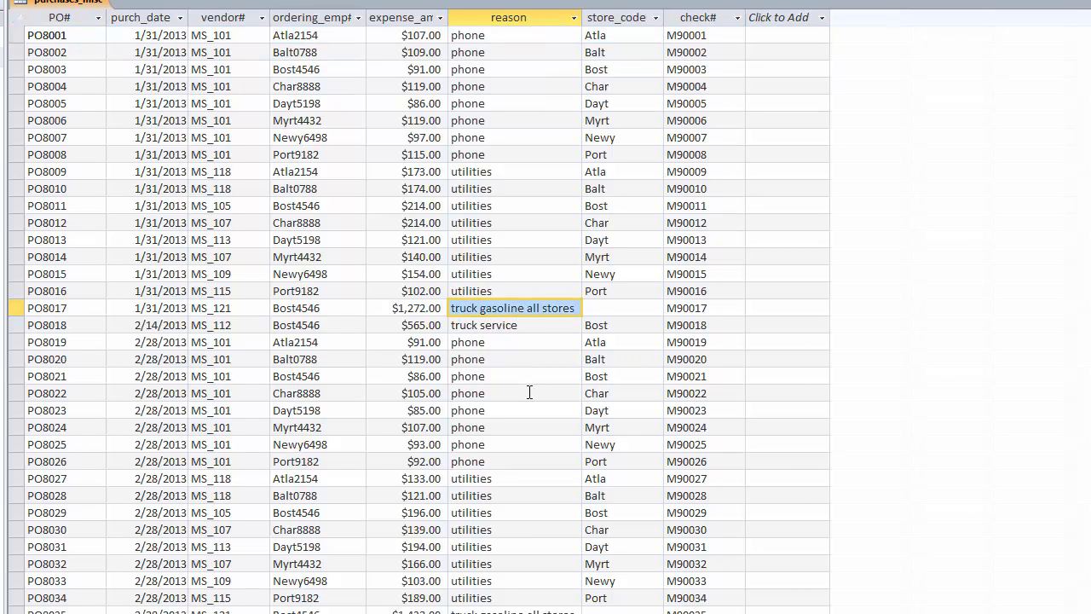
pyautogui.hotkey('shift', 'space')
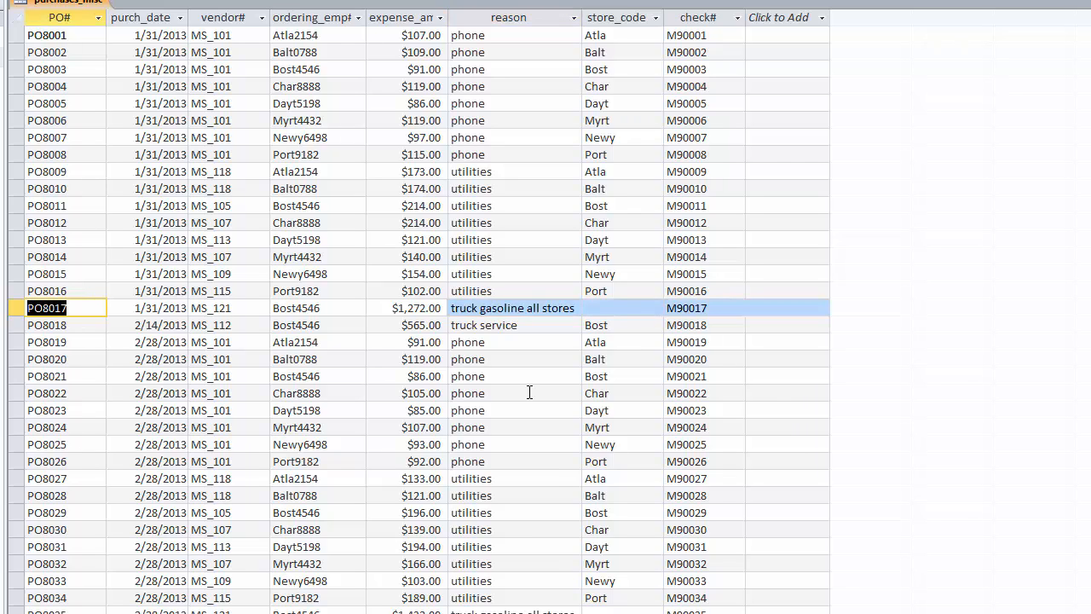
pyautogui.click(537, 308)
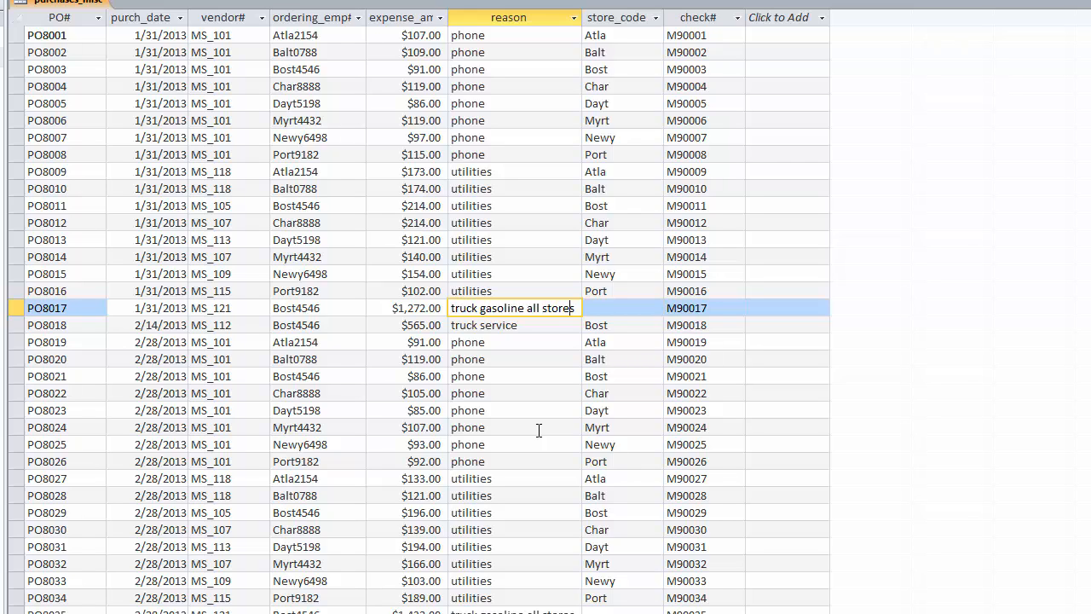
pyautogui.press('Tab')
pyautogui.hotkey('shift', 'Tab')
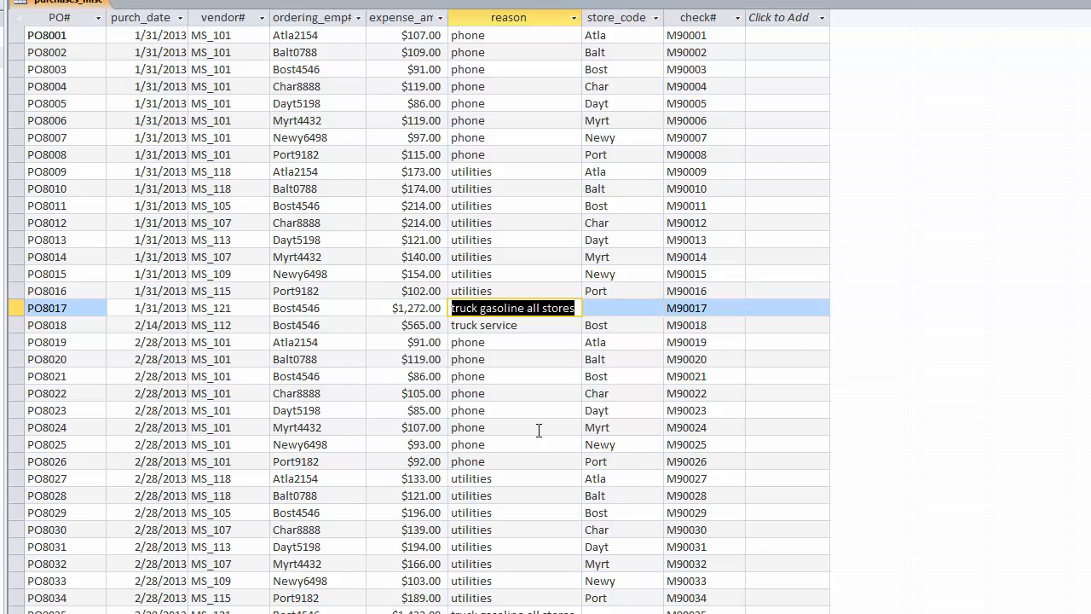
pyautogui.press('Up')
pyautogui.press('Down')
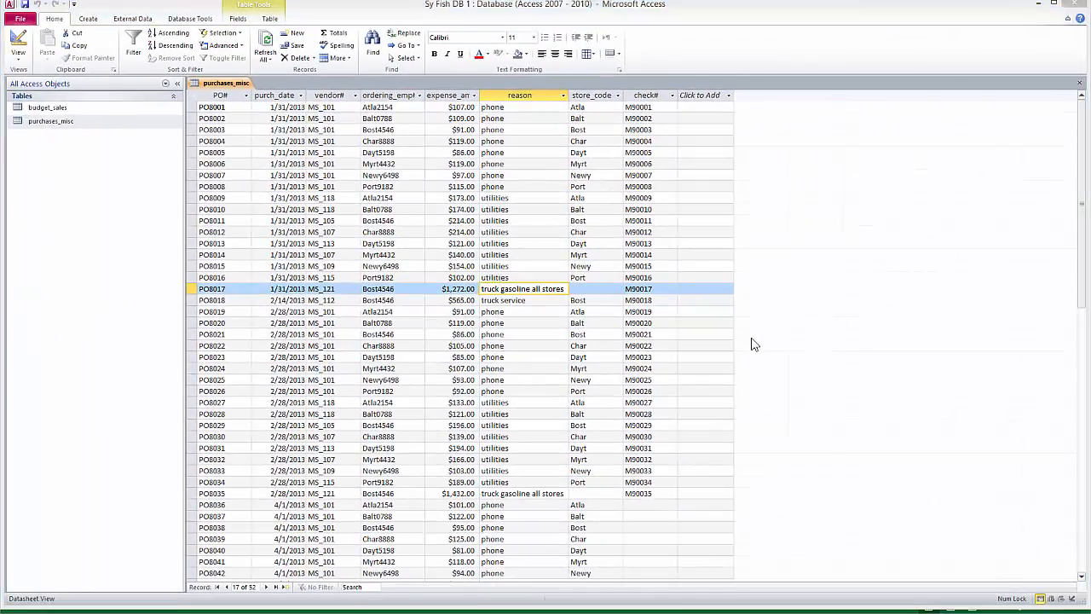
pyautogui.hotkey('alt', 'Tab')
pyautogui.hotkey('alt', 'Tab')
pyautogui.hotkey('alt', 'Tab')
pyautogui.hotkey('alt', 'Tab')
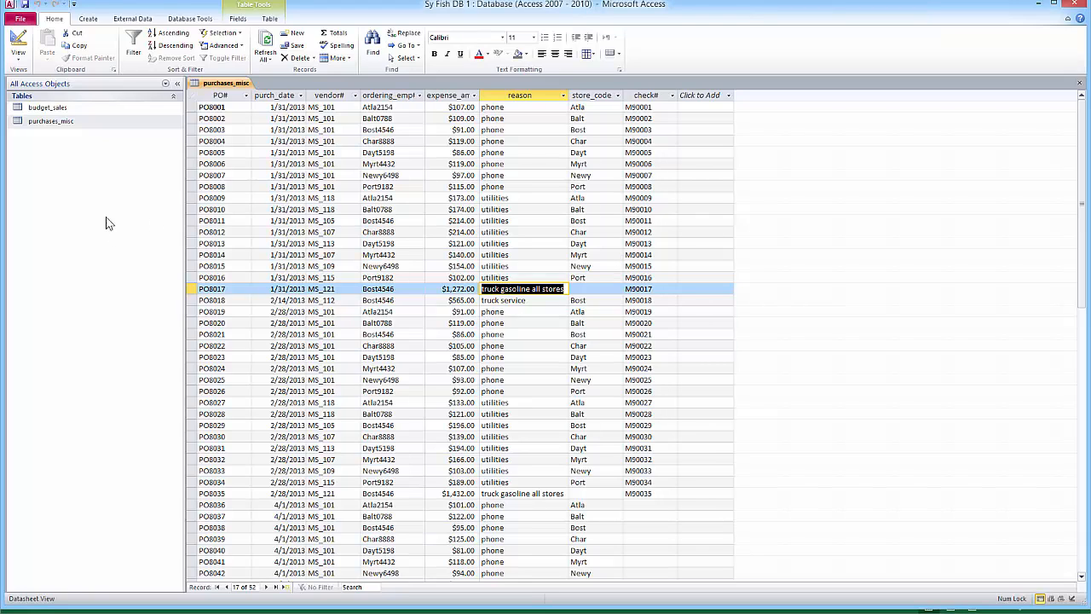
# Set the field size of the reason field to 25 in the purchases_misc table design.
pyautogui.click(17, 40)
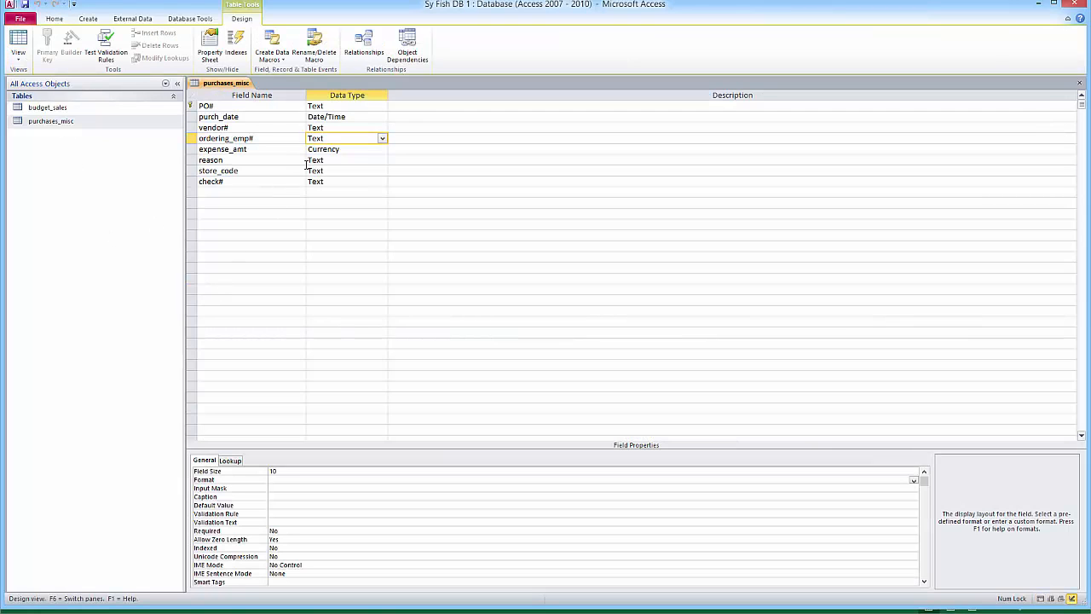
pyautogui.click(345, 160)
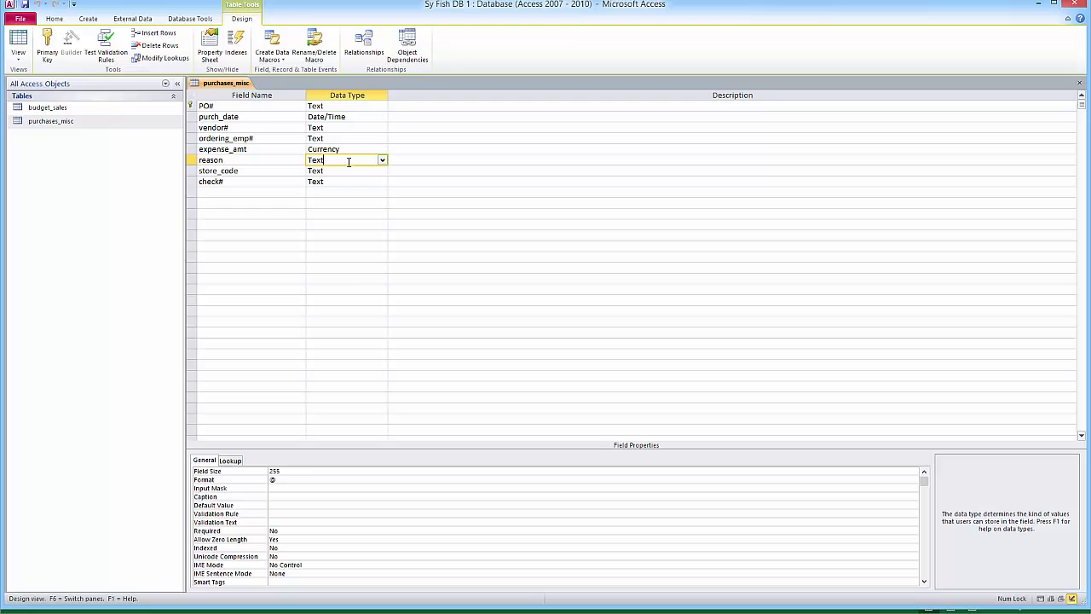
pyautogui.click(298, 471)
pyautogui.press('BackSpace')
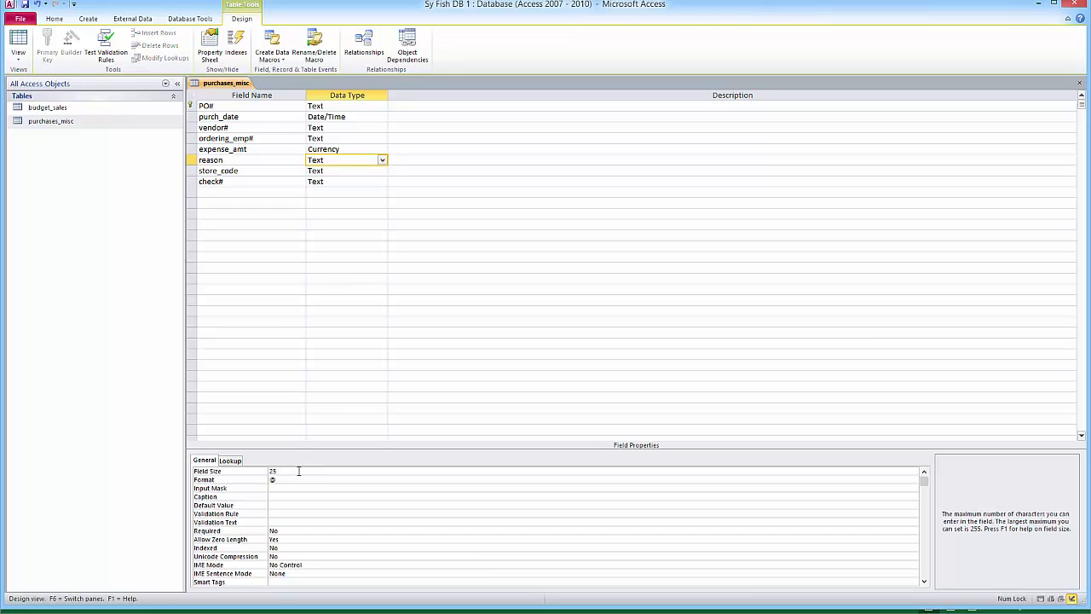
pyautogui.press('Tab')
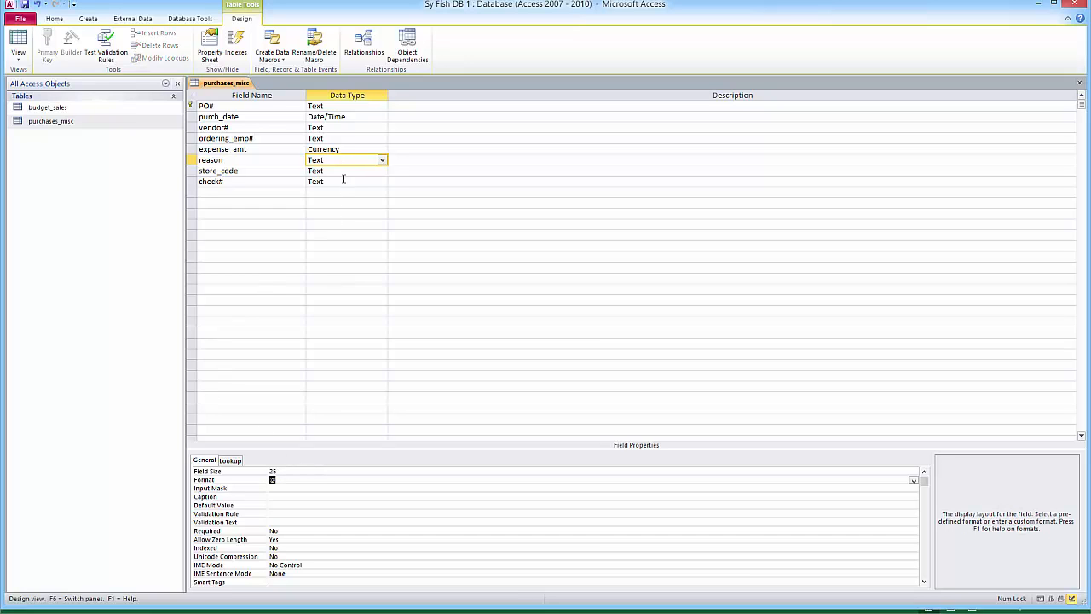
# Set the store_code field size to 4 and save the table, accepting the shorter field sizes, to show its datasheet.
pyautogui.click(343, 171)
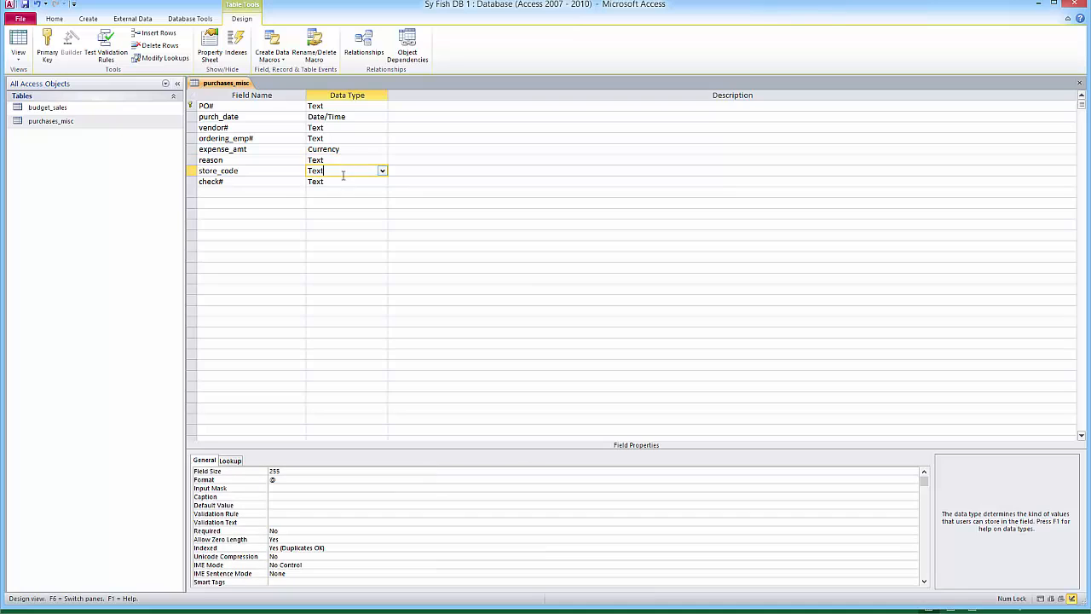
pyautogui.doubleClick(289, 471)
pyautogui.write('4')
pyautogui.press('Tab')
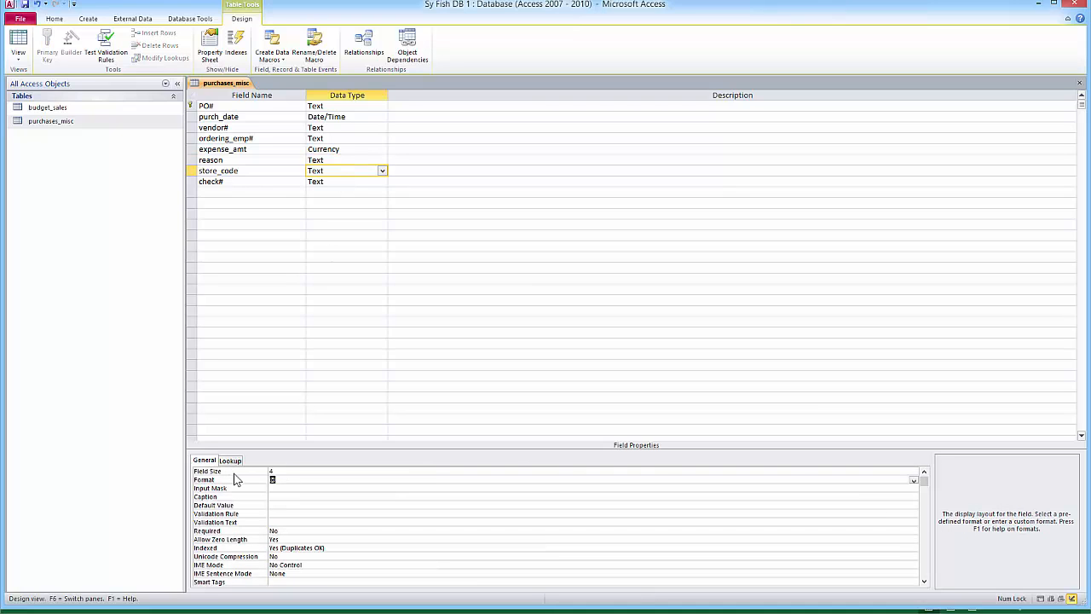
pyautogui.click(16, 54)
pyautogui.click(522, 350)
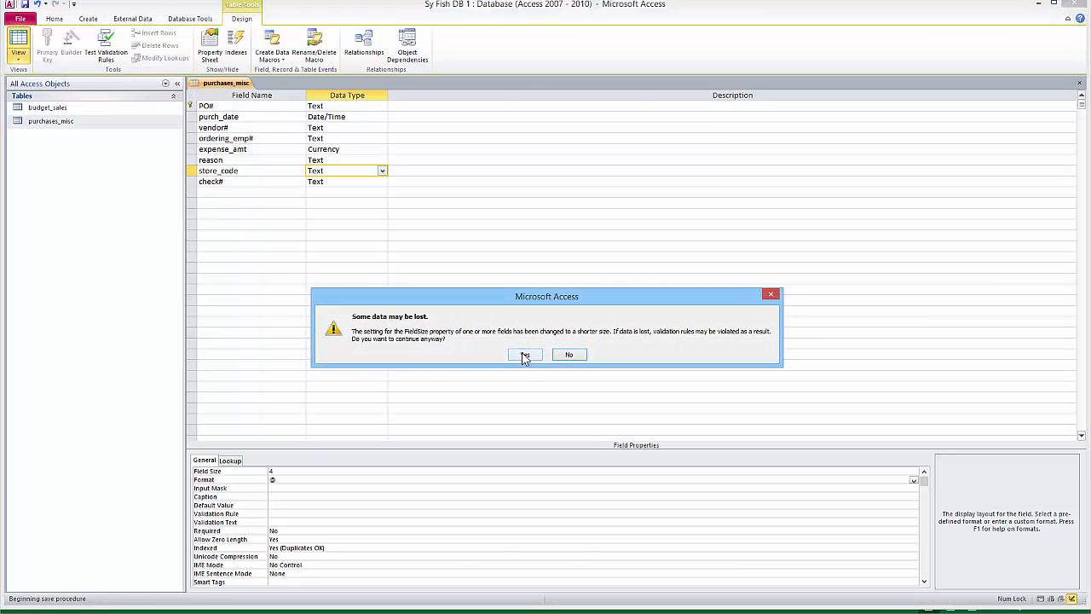
pyautogui.click(524, 355)
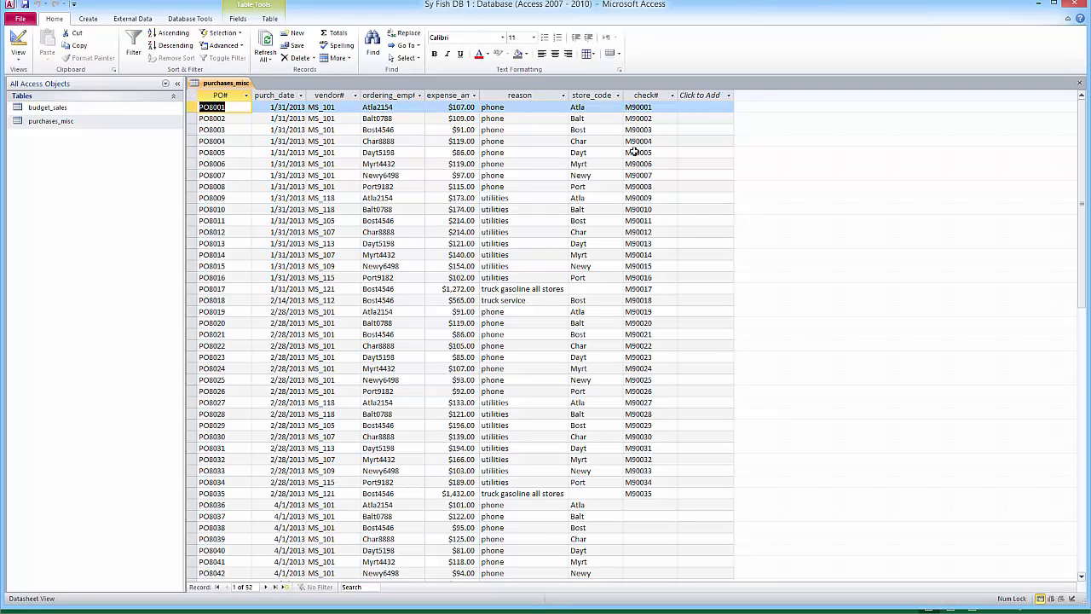
# Set the field size of check# to 8 in the purchases_misc table design and save the table, accepting the shorter size.
pyautogui.click(18, 40)
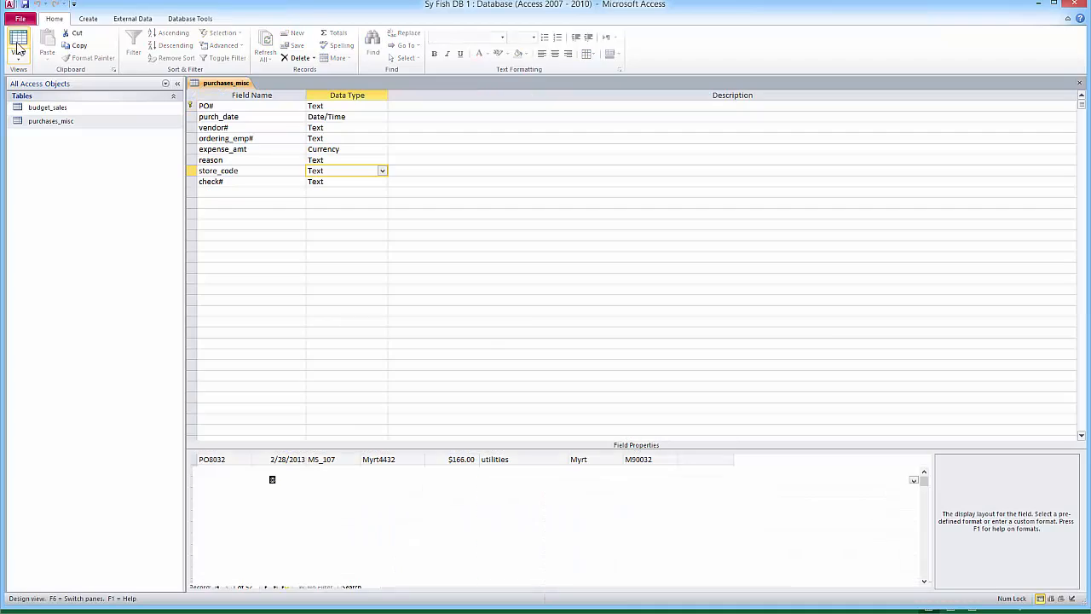
pyautogui.click(324, 181)
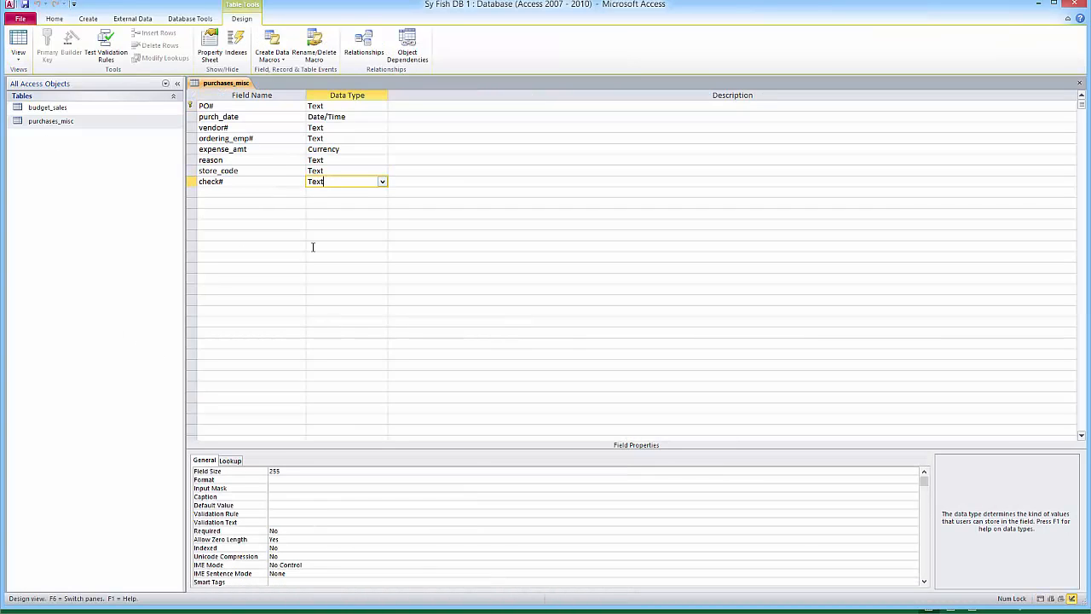
pyautogui.click(258, 483)
pyautogui.doubleClick(269, 473)
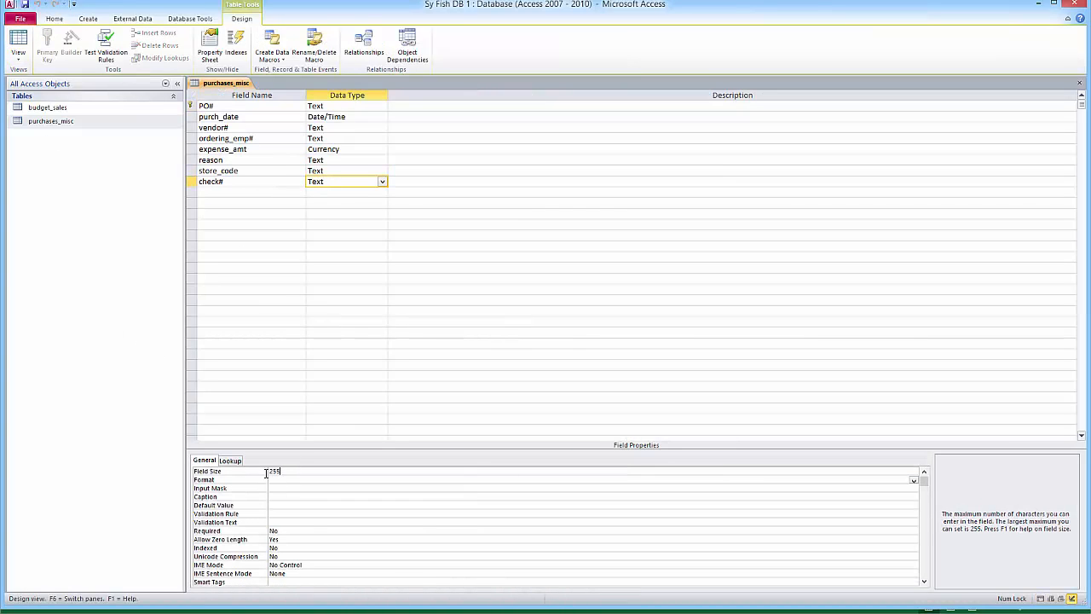
pyautogui.write('8')
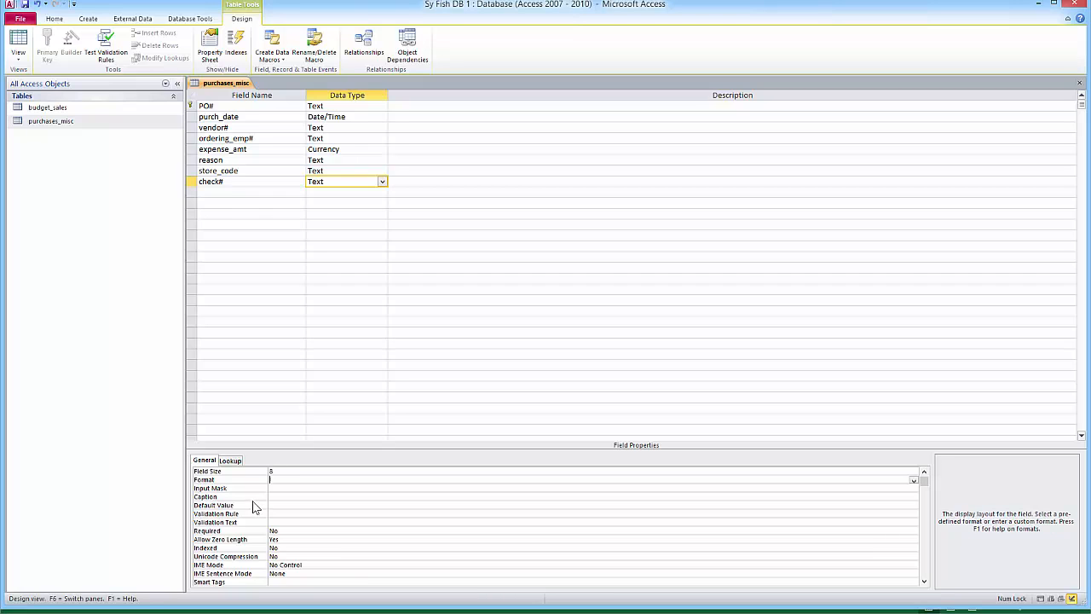
pyautogui.press('Return')
pyautogui.click(17, 47)
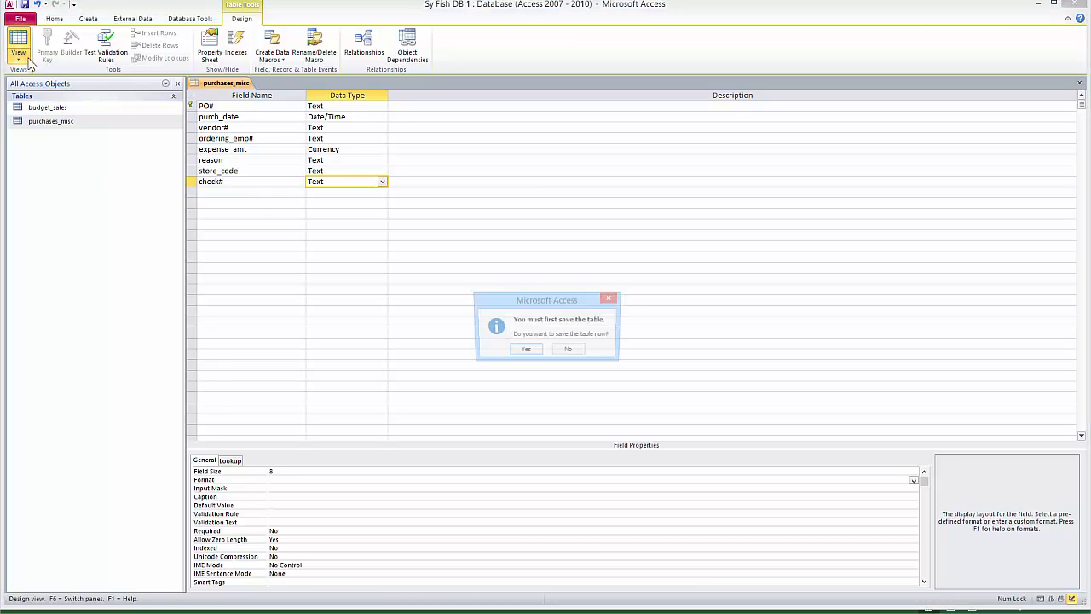
pyautogui.click(525, 351)
pyautogui.click(532, 357)
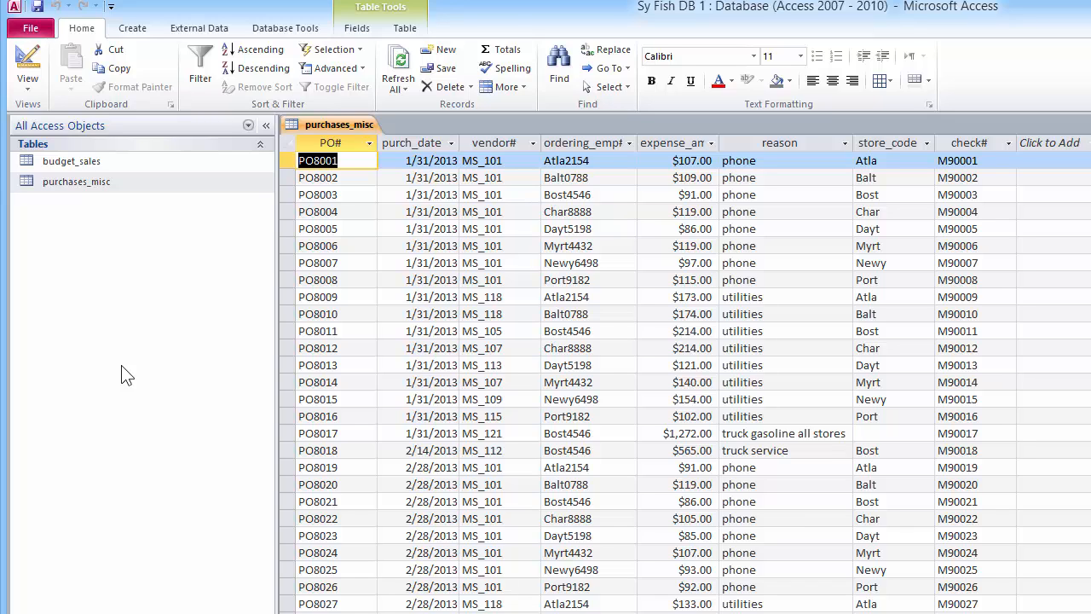
# Start importing the Excel workbook Sy Fish Data.xlsx from the Sy's Fish Stores folder into a new table.
pyautogui.click(134, 34)
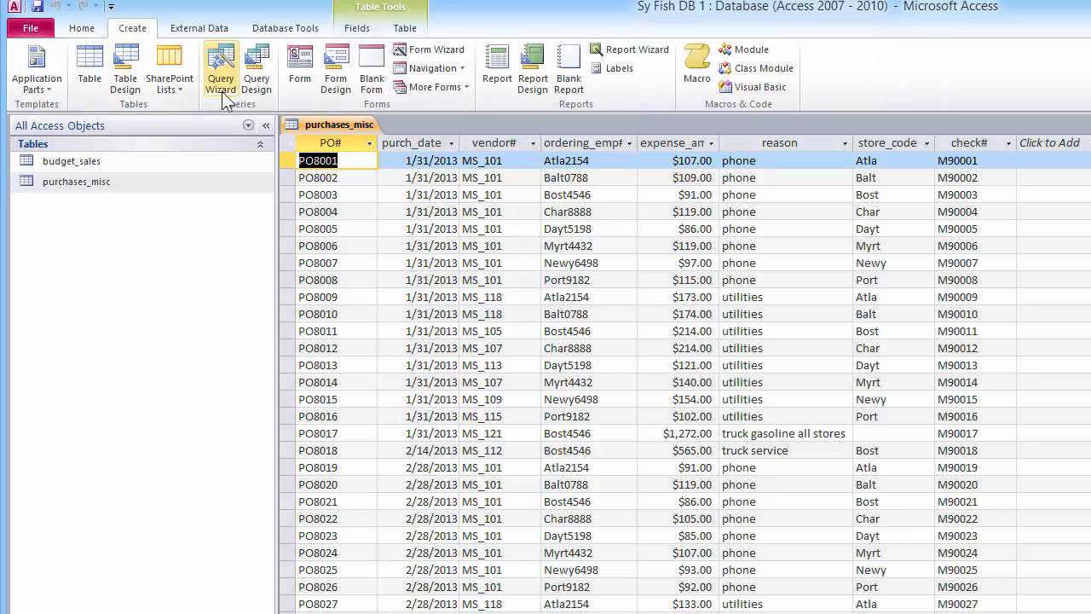
pyautogui.click(192, 32)
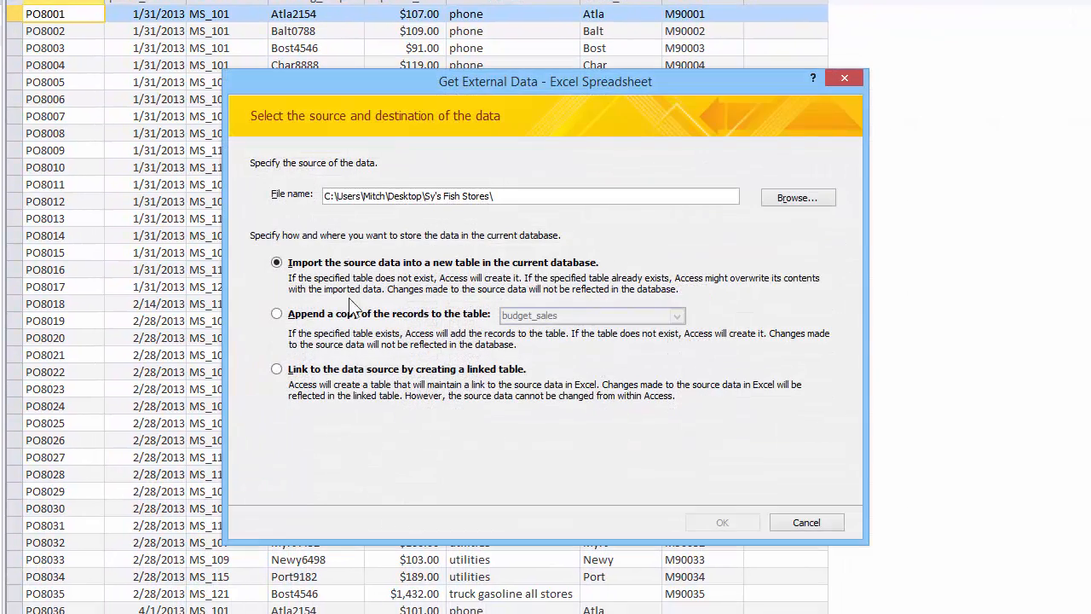
pyautogui.click(786, 202)
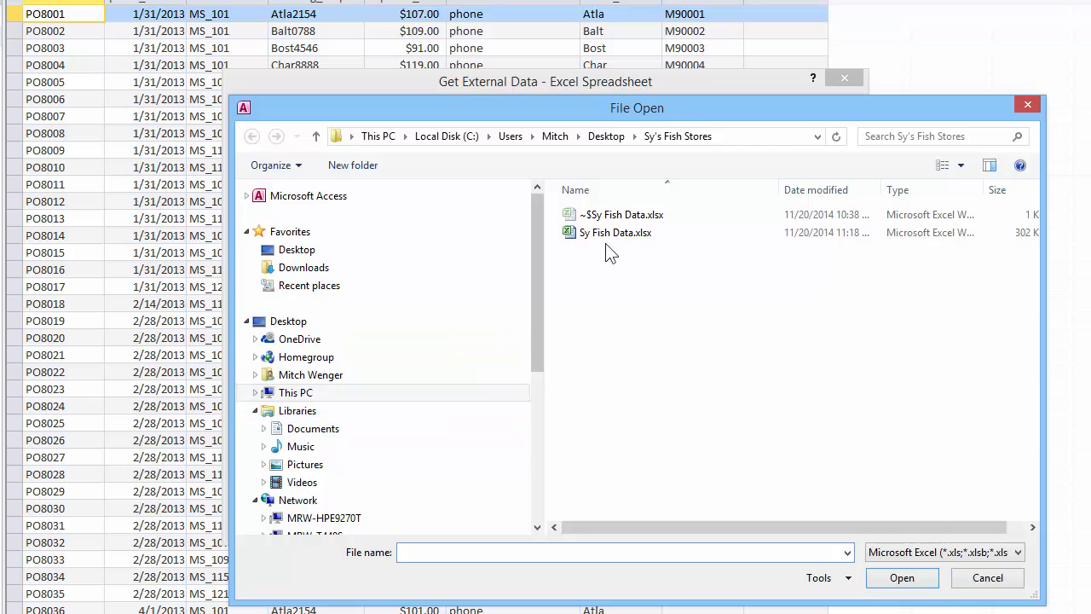
pyautogui.click(615, 232)
pyautogui.click(891, 579)
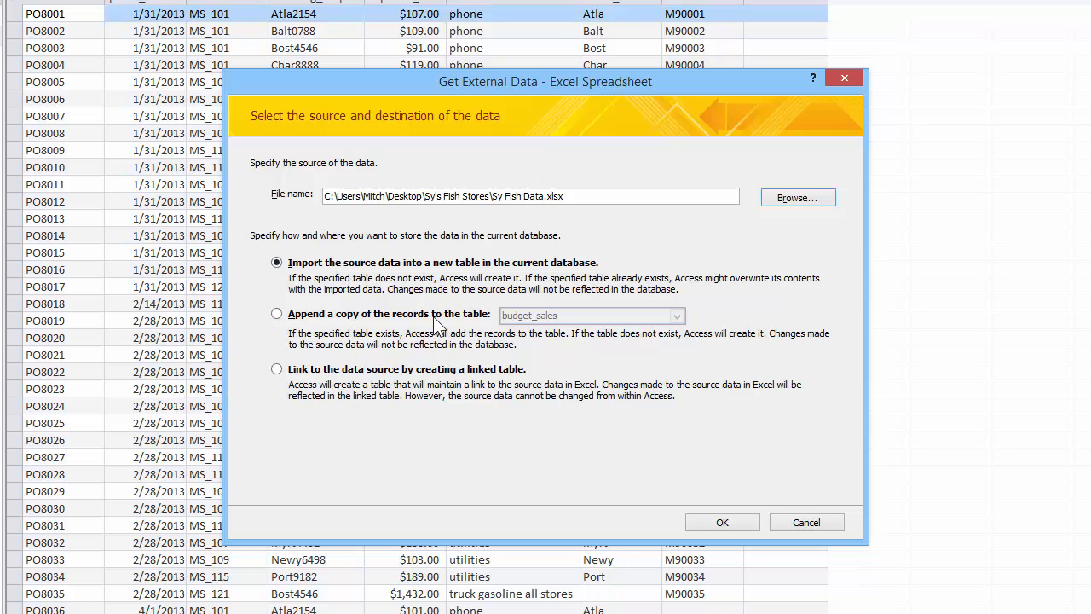
pyautogui.click(720, 522)
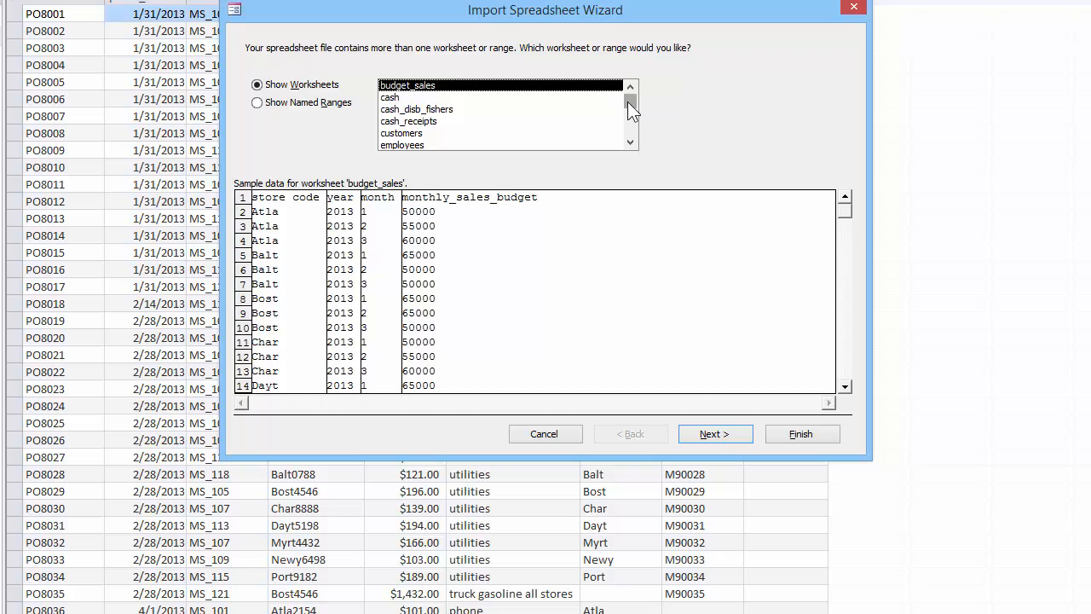
# Choose the cash_disb_misc worksheet with its first row as column headings and check the data type of each import field.
pyautogui.moveTo(627, 101); pyautogui.dragTo(629, 115)
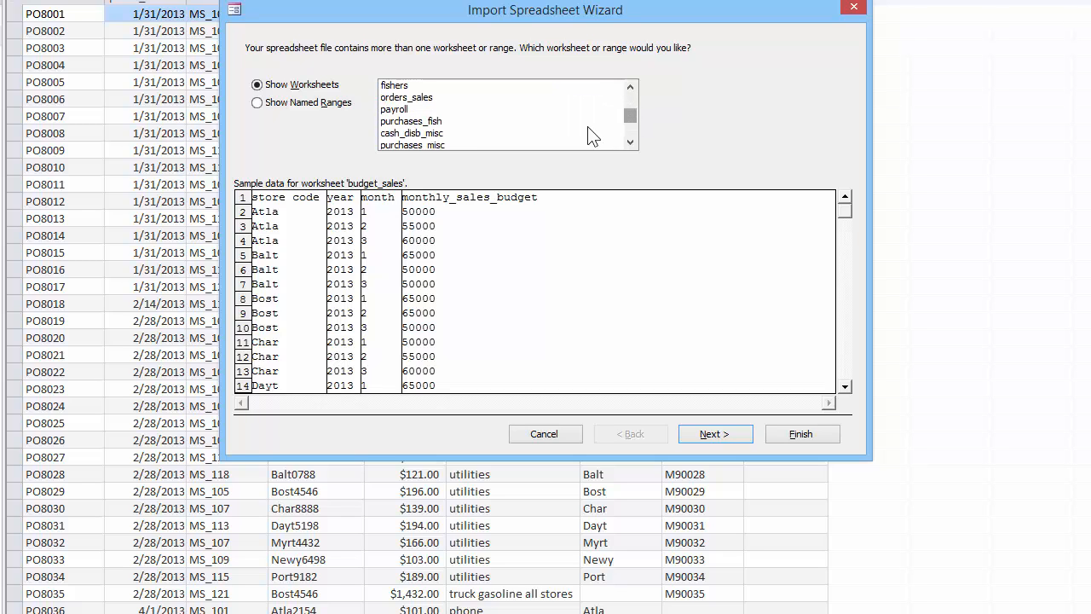
pyautogui.click(430, 133)
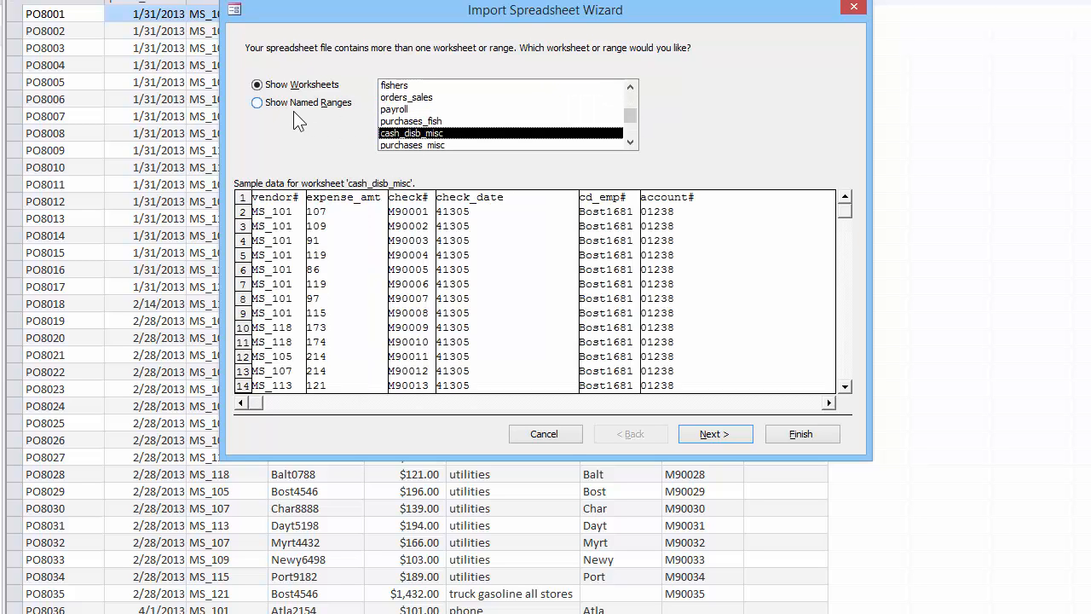
pyautogui.click(728, 432)
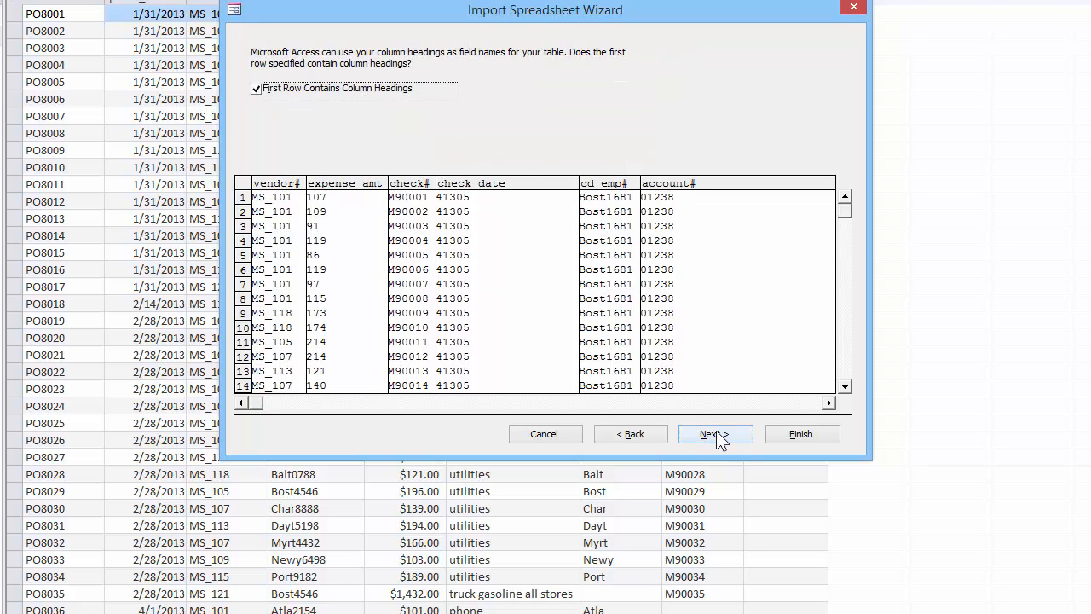
pyautogui.click(716, 428)
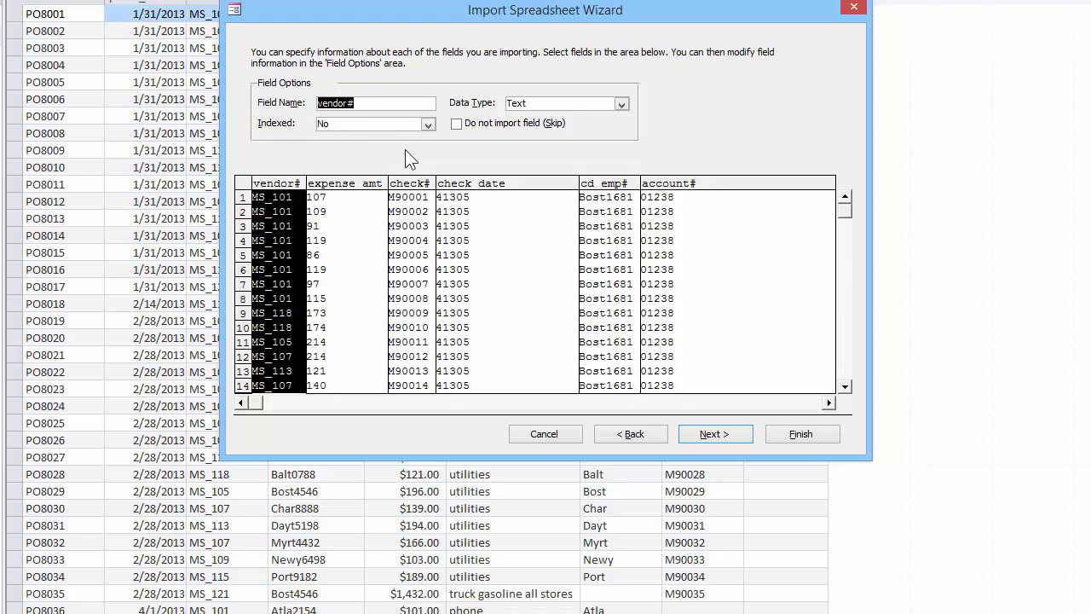
pyautogui.click(347, 179)
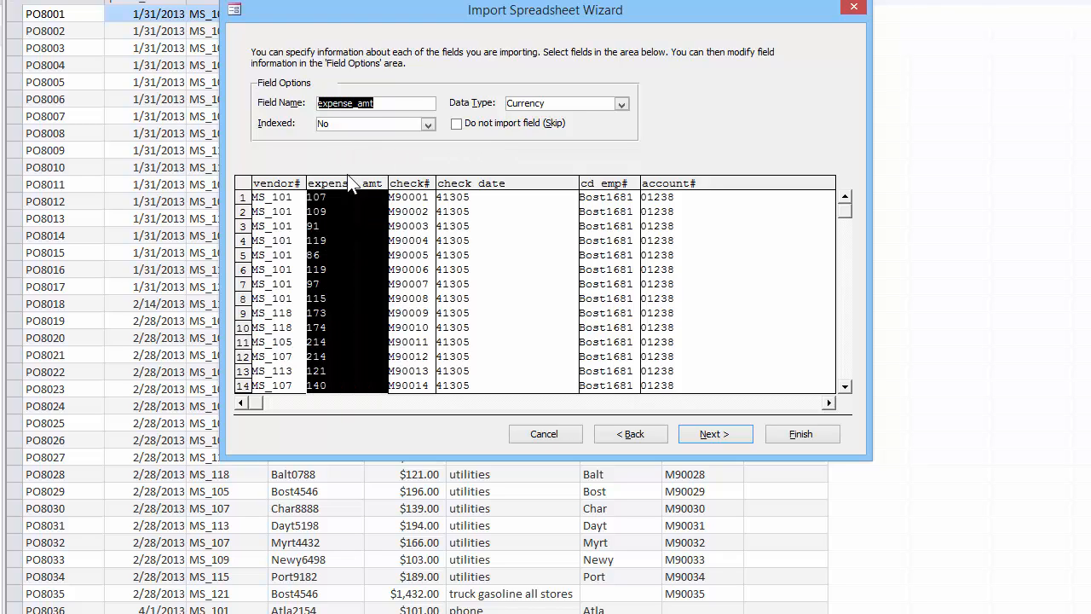
pyautogui.click(406, 186)
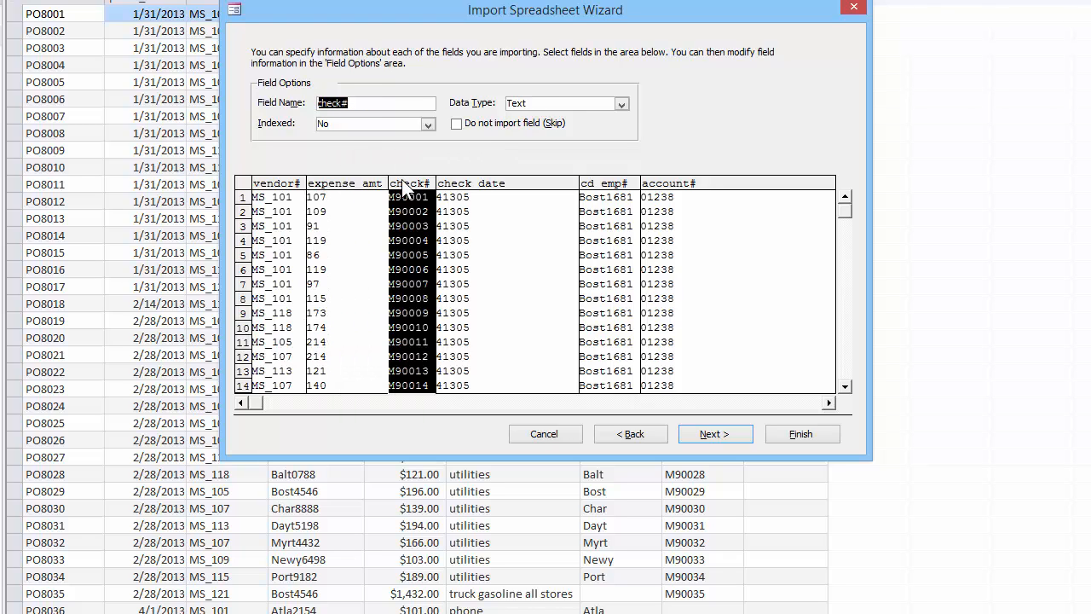
pyautogui.click(458, 187)
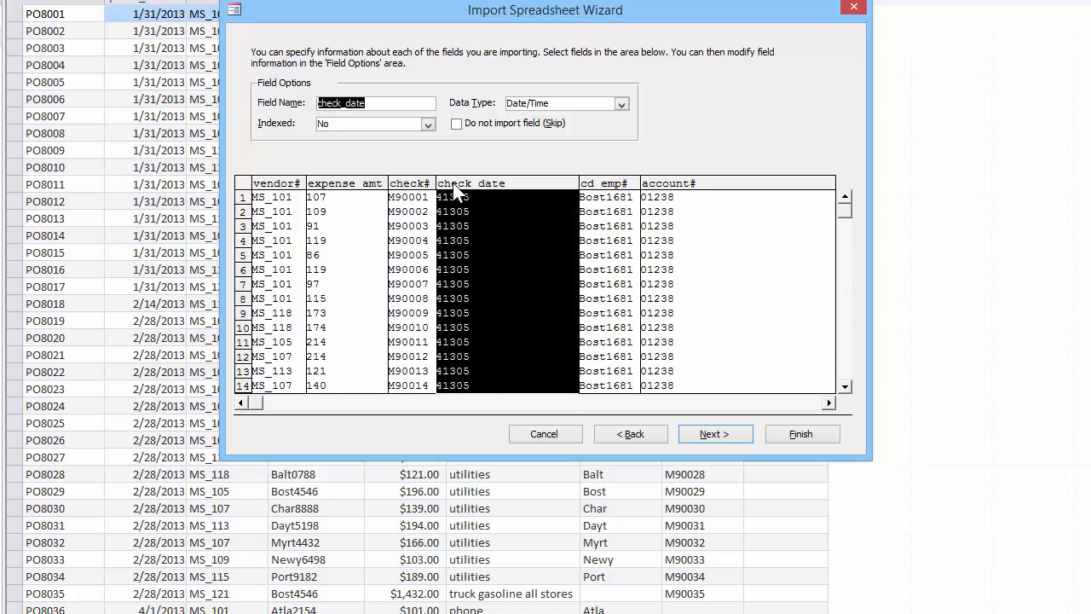
pyautogui.click(594, 185)
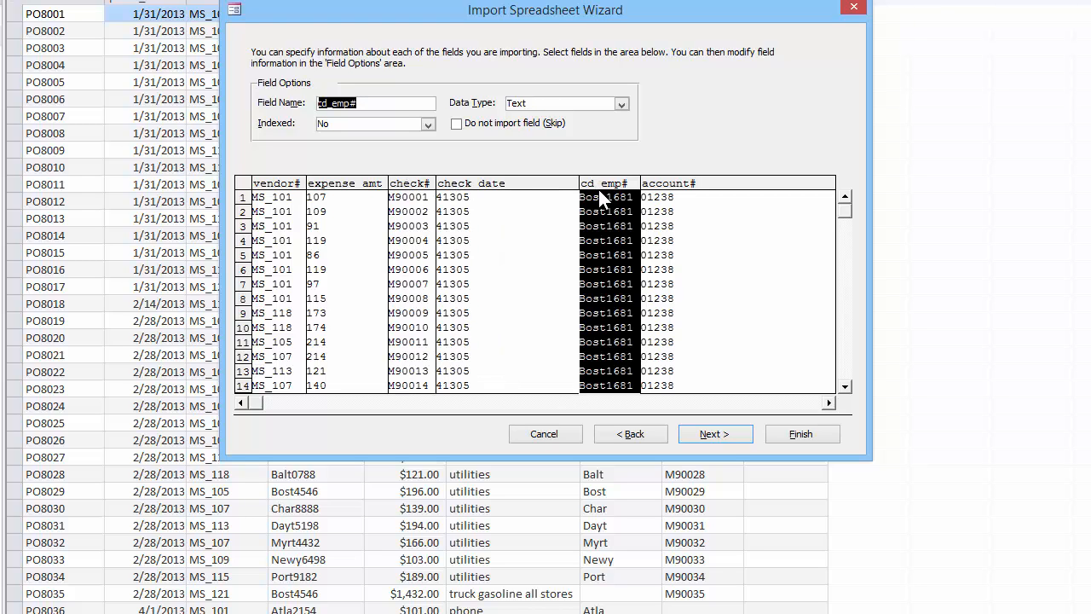
pyautogui.click(691, 183)
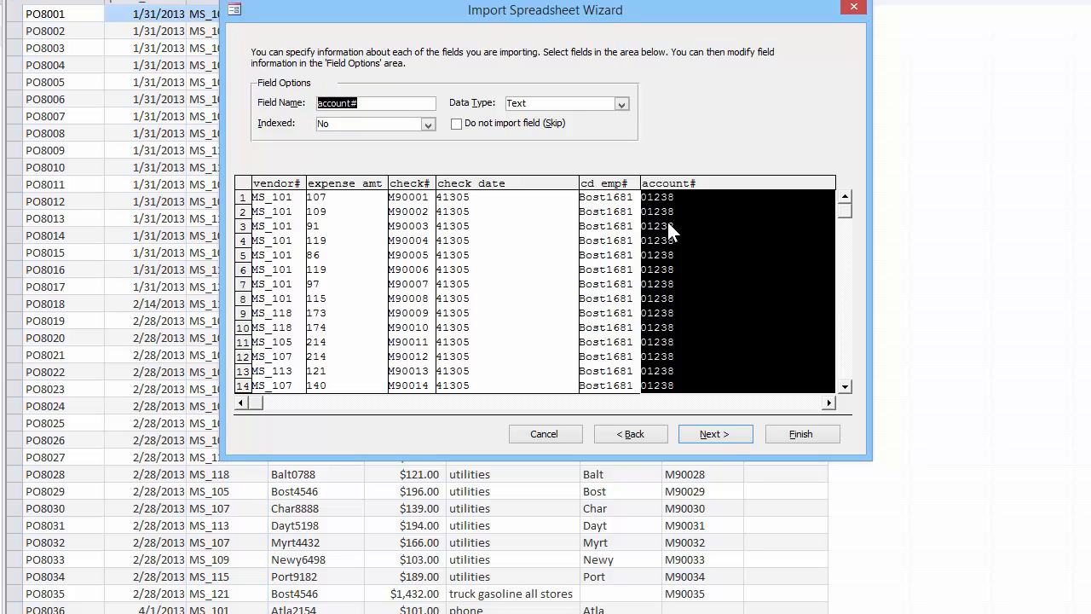
pyautogui.click(712, 434)
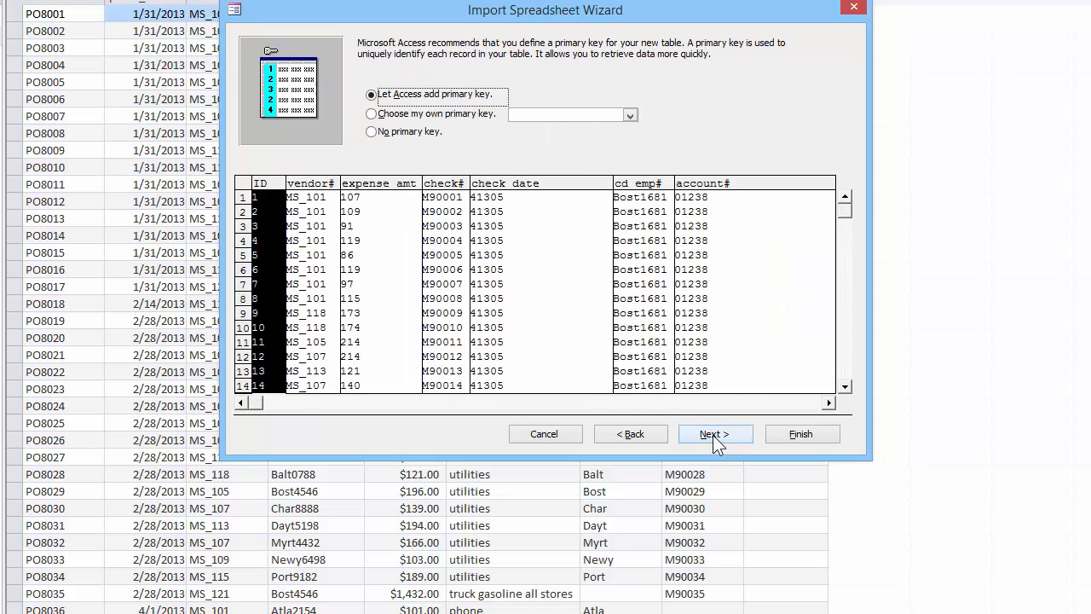
# Choose check# as the primary key and finish the import as table cash_disb_misc without saving the import steps.
pyautogui.click(413, 113)
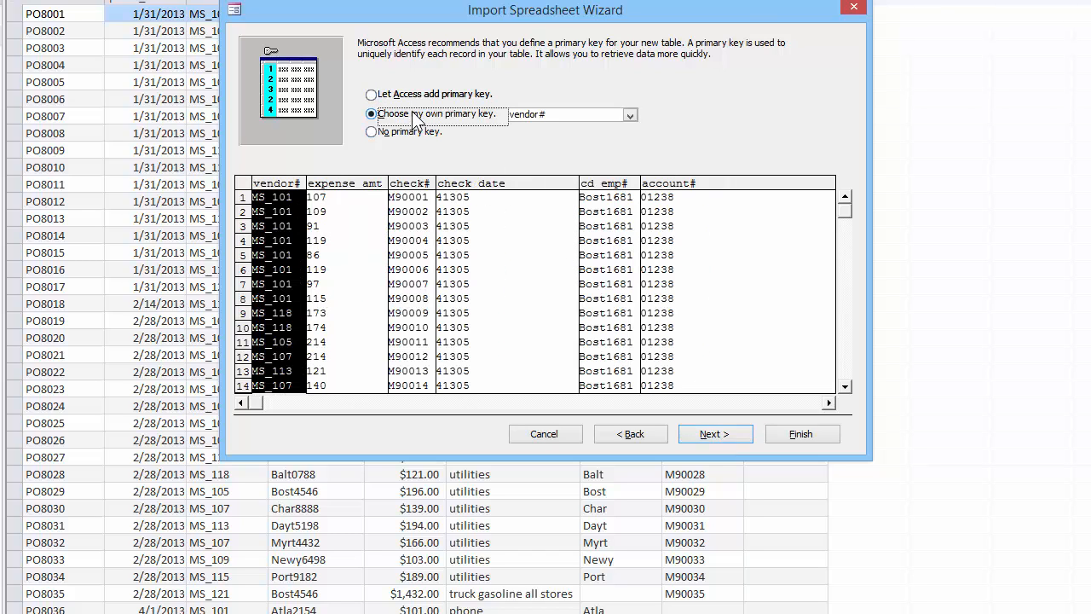
pyautogui.click(415, 184)
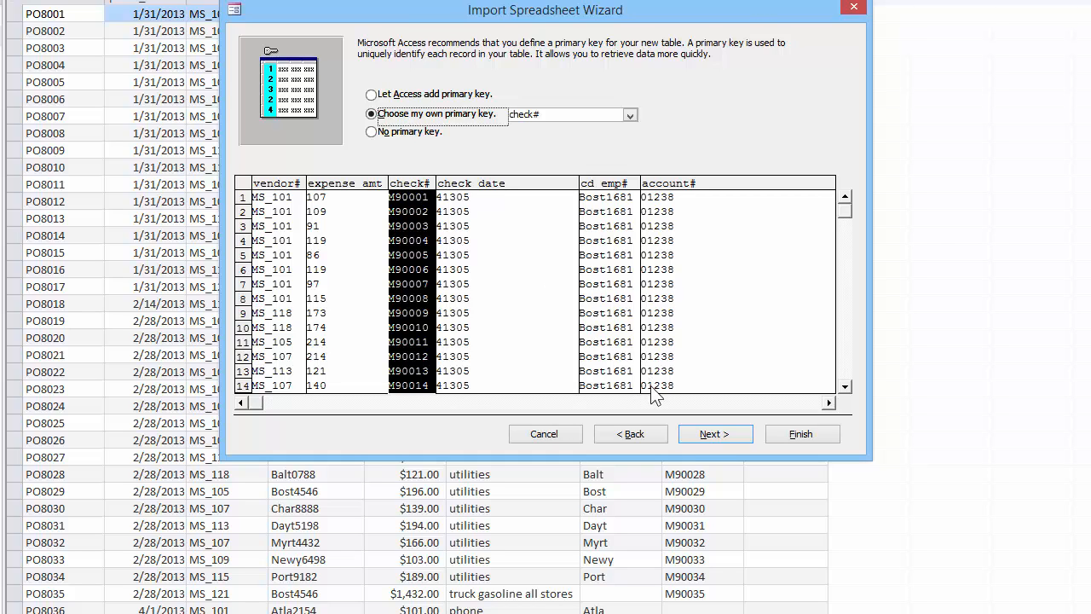
pyautogui.click(714, 435)
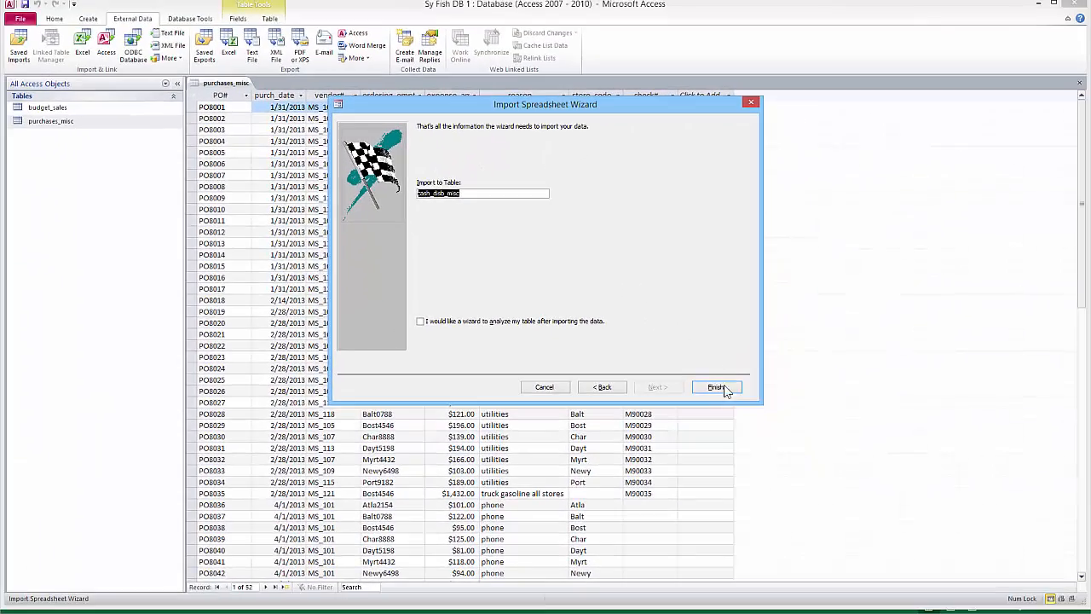
pyautogui.click(717, 388)
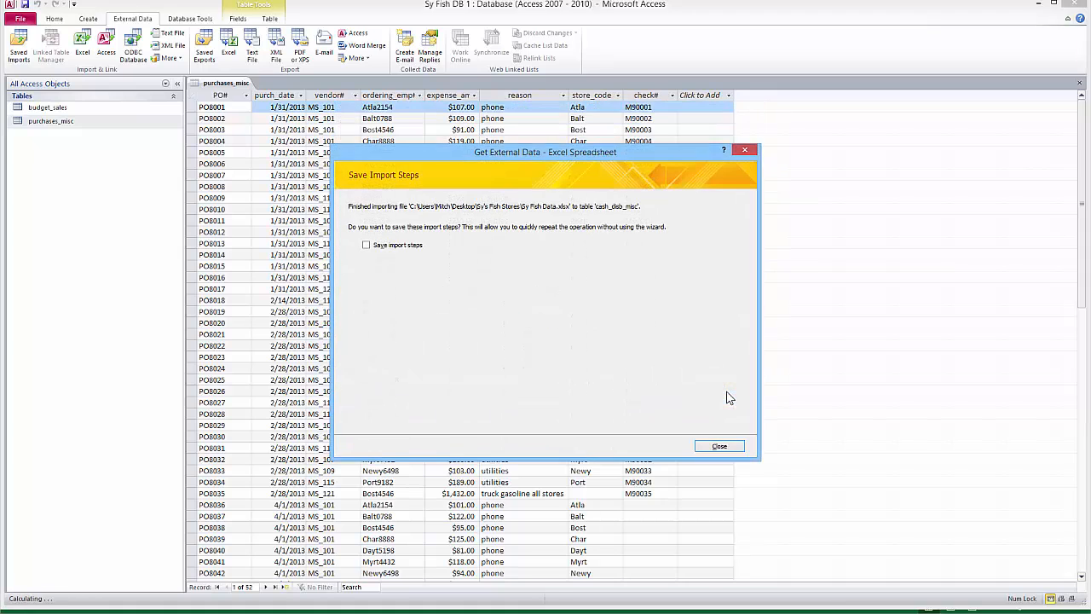
pyautogui.click(729, 449)
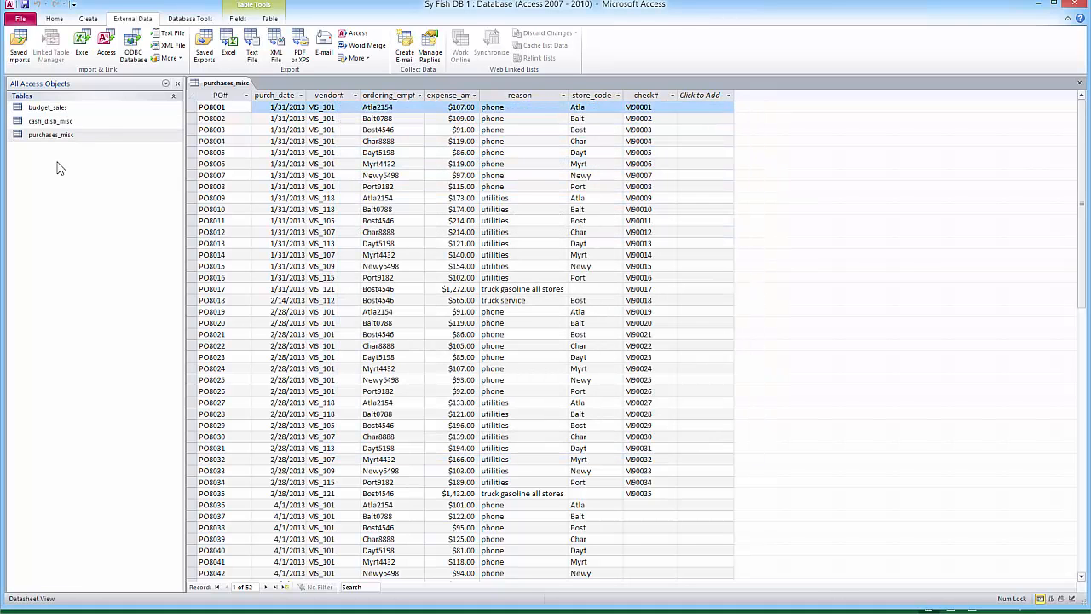
# In the cash_disb_misc table design, reorder the fields as check#, vendor#, check_date, cd_emp#, account#, expense_amt, and save to show the datasheet.
pyautogui.click(51, 124)
pyautogui.rightClick(51, 123)
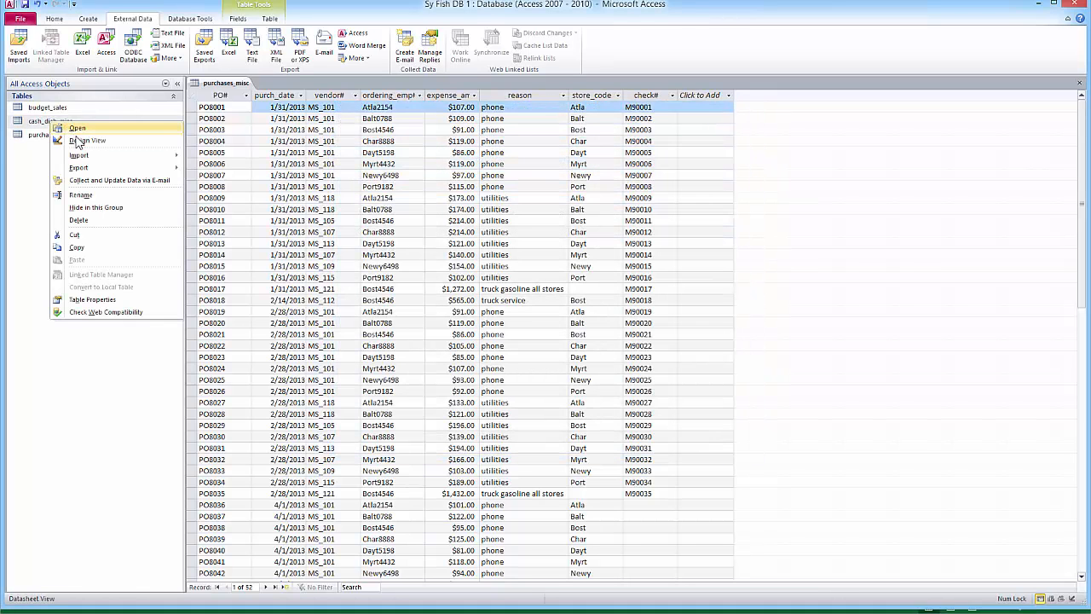
pyautogui.click(75, 141)
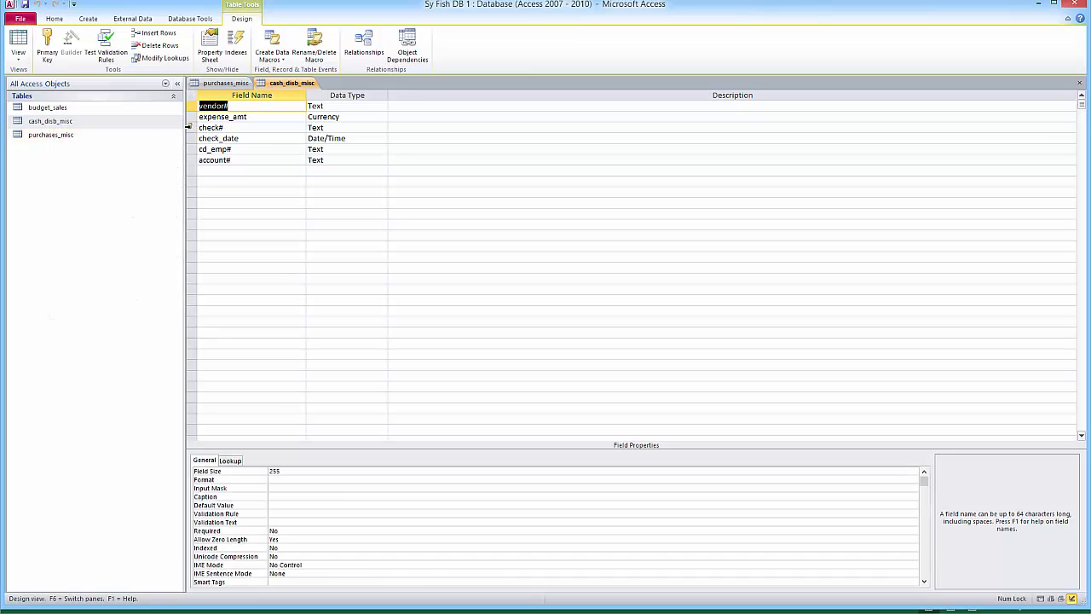
pyautogui.click(189, 126)
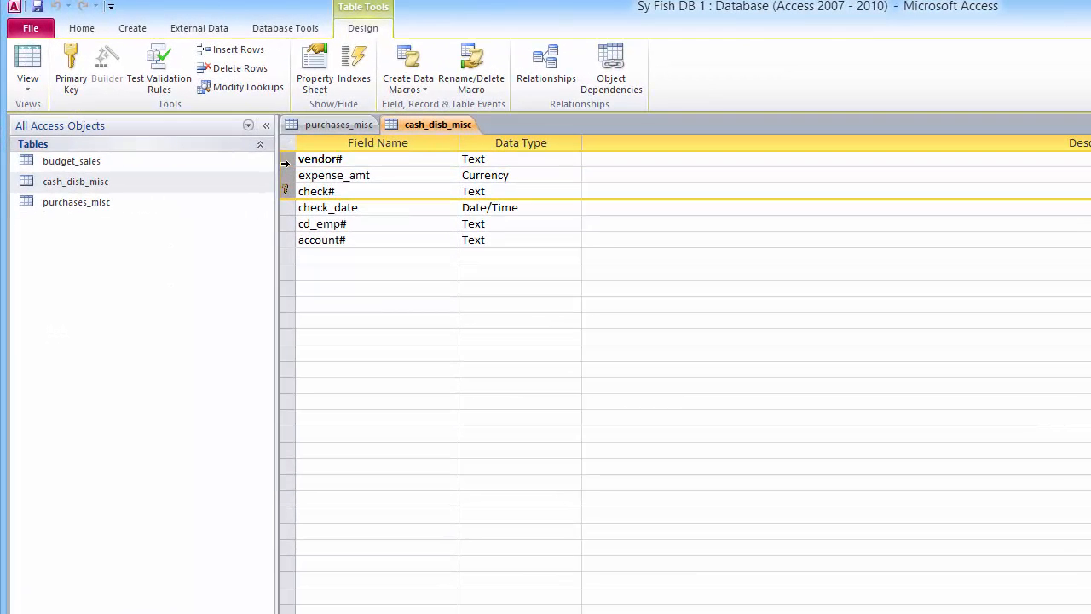
pyautogui.moveTo(288, 191); pyautogui.dragTo(289, 251)
pyautogui.click(288, 162)
pyautogui.click(287, 162)
pyautogui.click(288, 159)
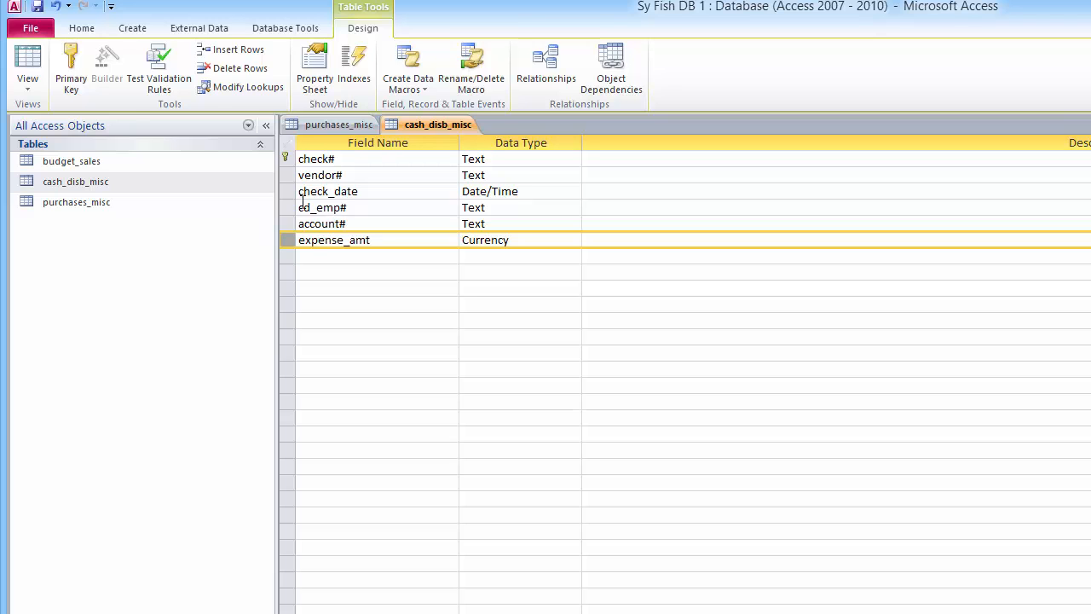
pyautogui.click(25, 61)
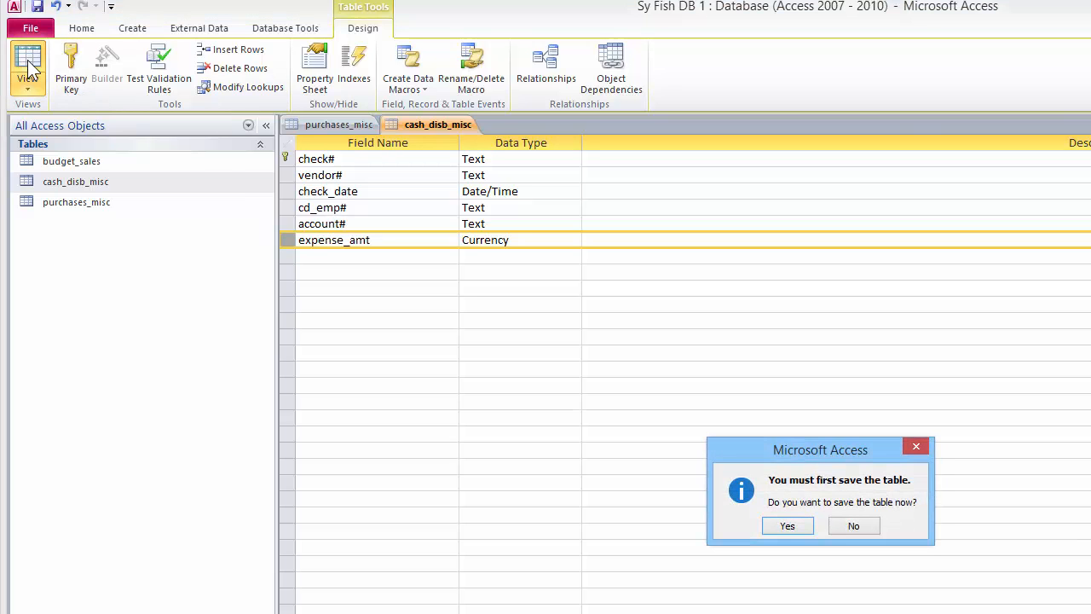
pyautogui.click(785, 527)
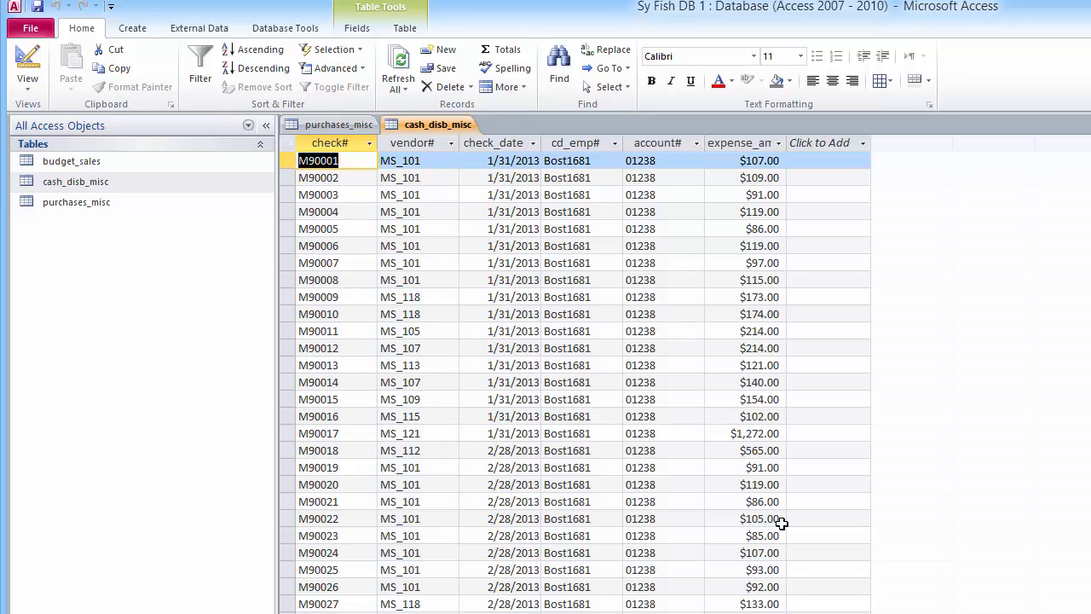
# In the cash_disb_misc table design, set the field size of check# to 8.
pyautogui.click(28, 72)
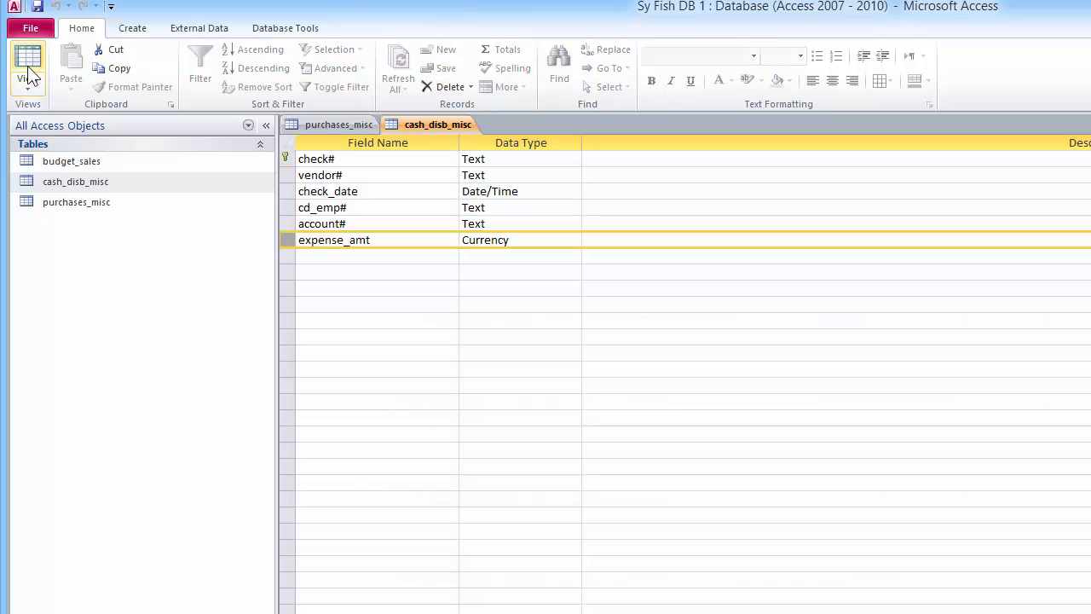
pyautogui.click(416, 161)
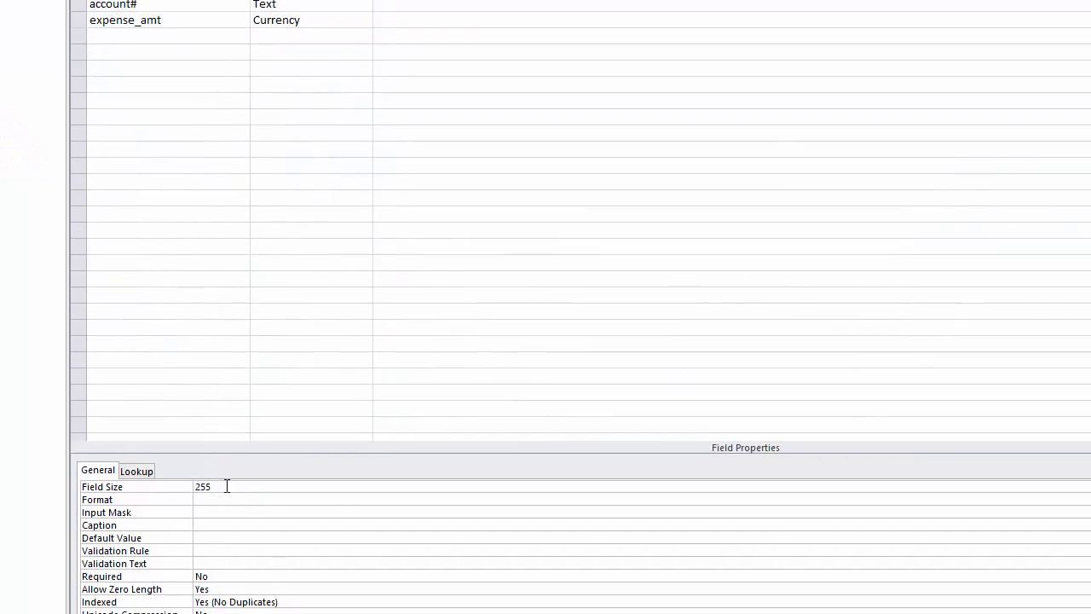
pyautogui.moveTo(227, 485); pyautogui.dragTo(56, 407)
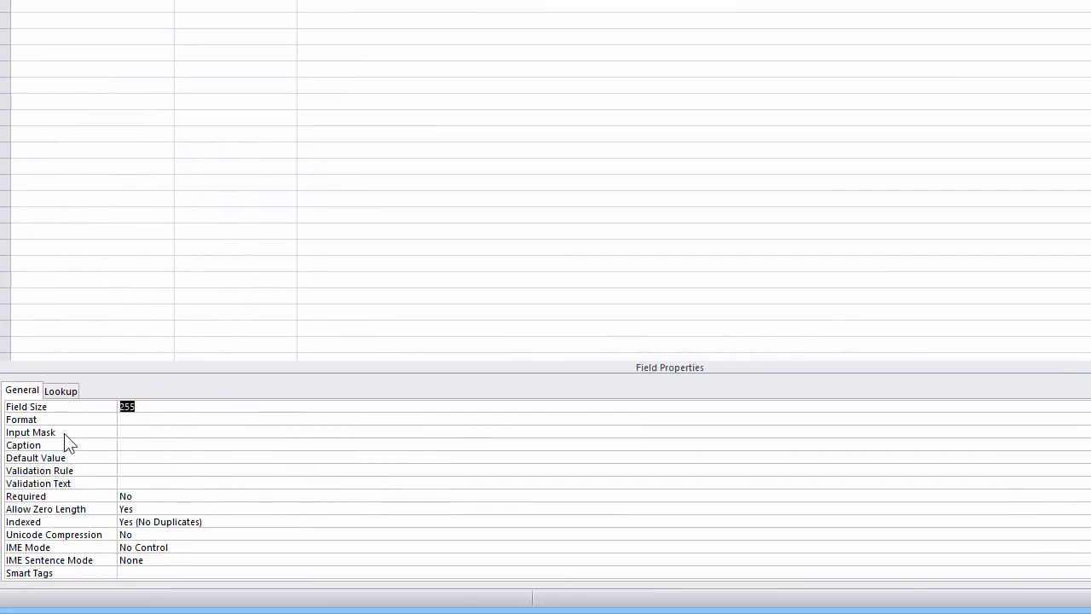
pyautogui.write('8')
pyautogui.press('Return')
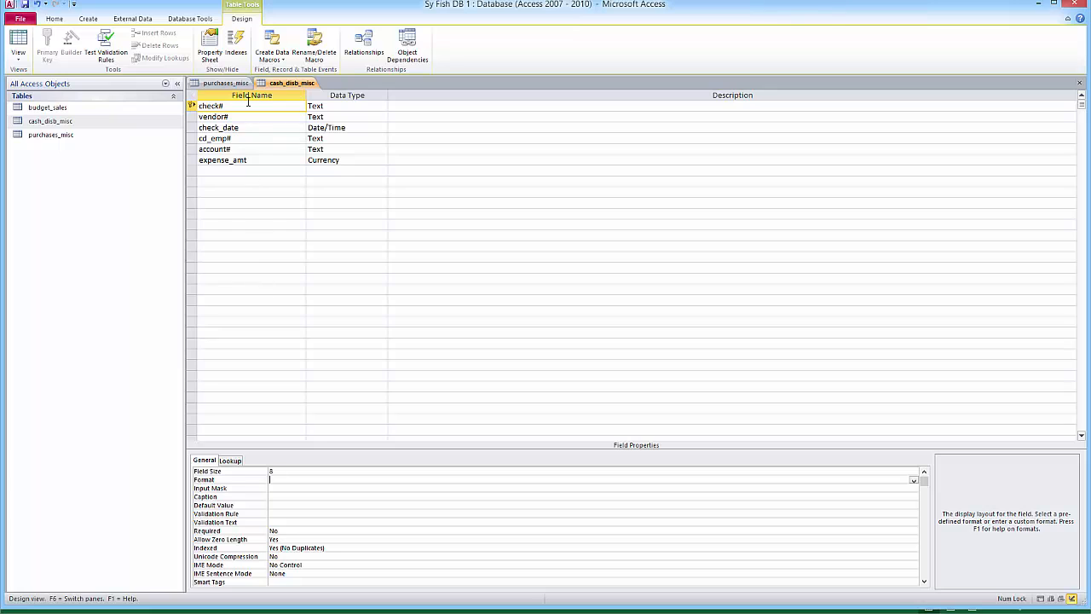
# Save the cash_disb_misc design, accept the shortened field size, and show the records in the datasheet.
pyautogui.click(249, 116)
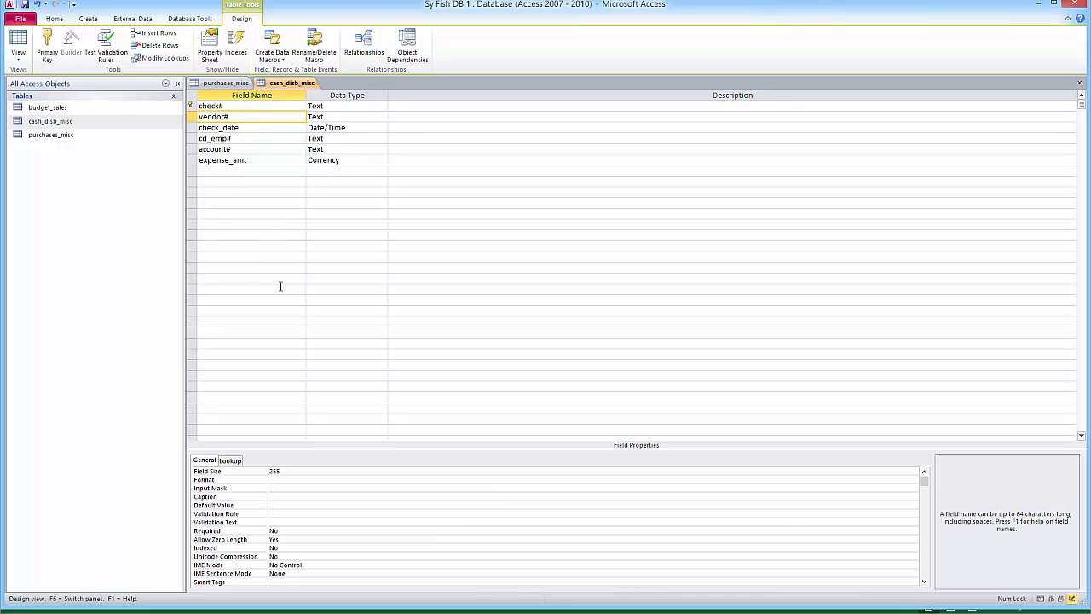
pyautogui.click(25, 47)
pyautogui.click(535, 351)
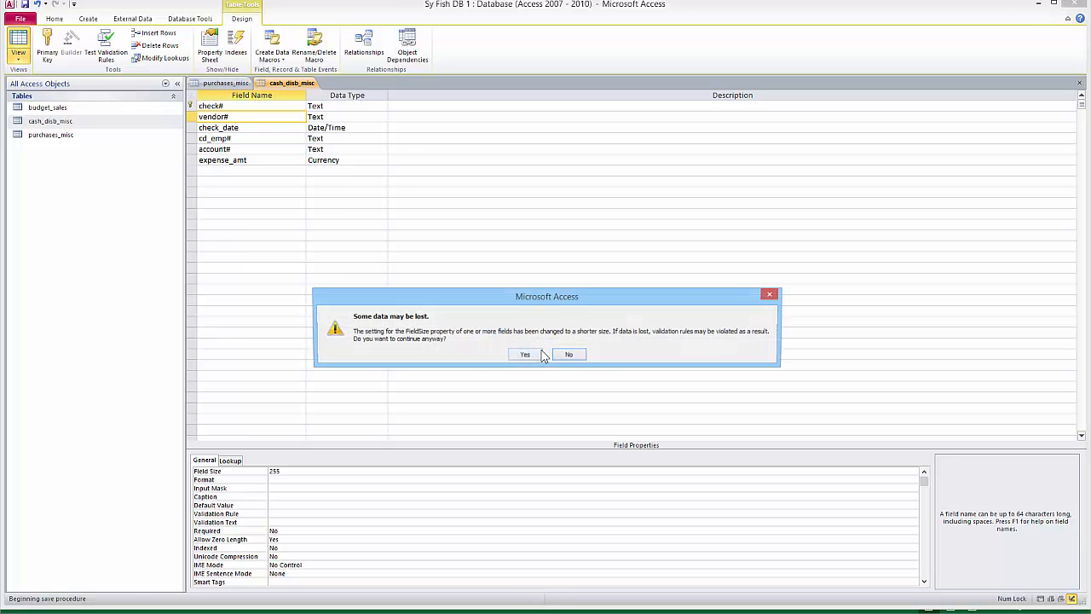
pyautogui.click(524, 355)
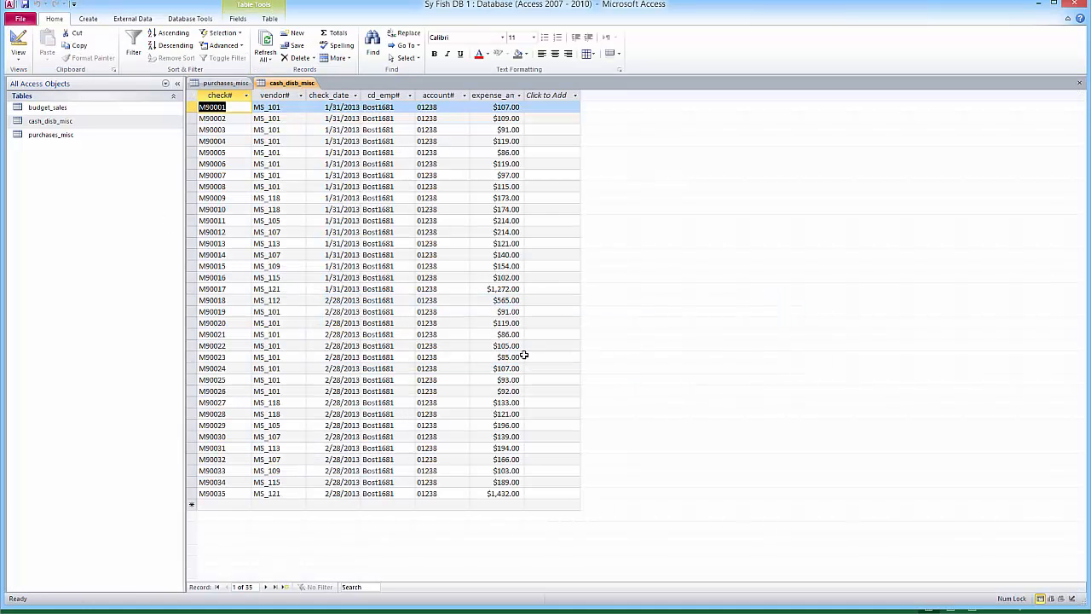
# Return to the table design and set the field size of vendor# to 8.
pyautogui.click(32, 49)
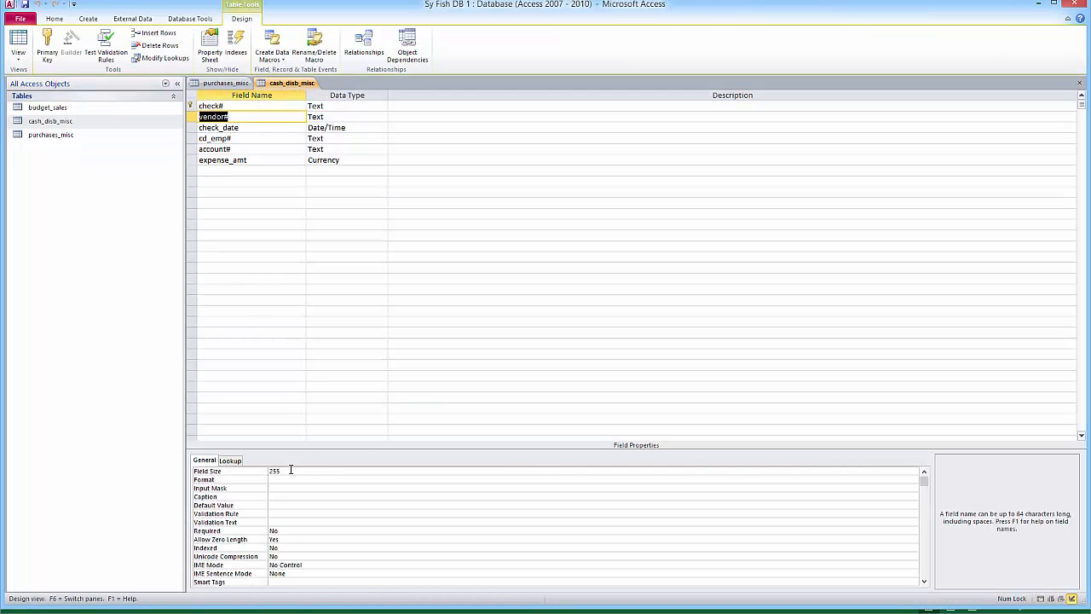
pyautogui.click(291, 469)
pyautogui.write('8')
pyautogui.press('Tab')
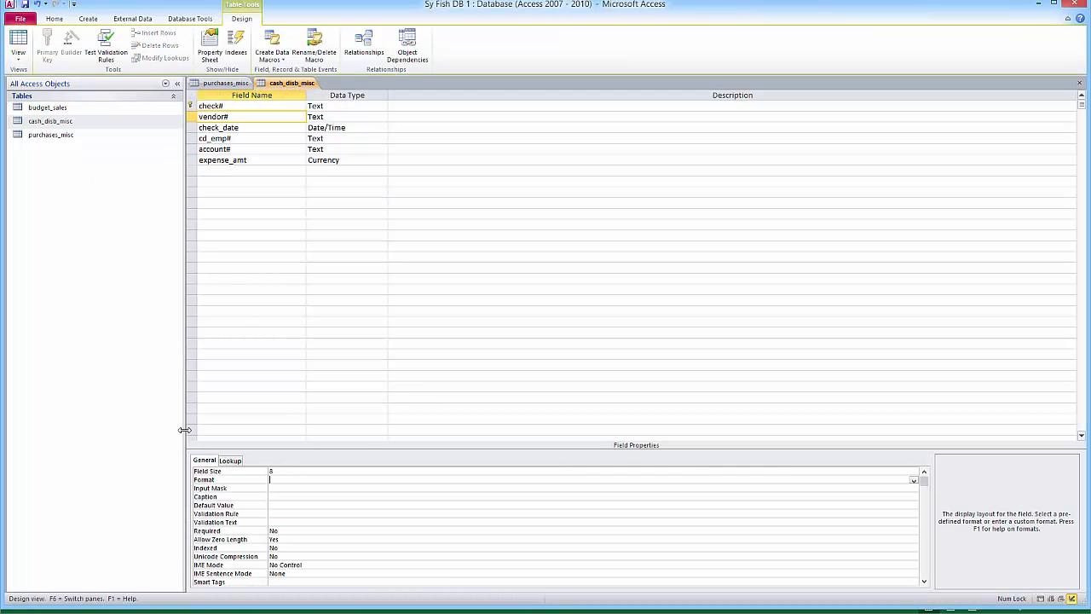
# Set the field size of cd_emp# to 10.
pyautogui.click(358, 129)
pyautogui.click(261, 138)
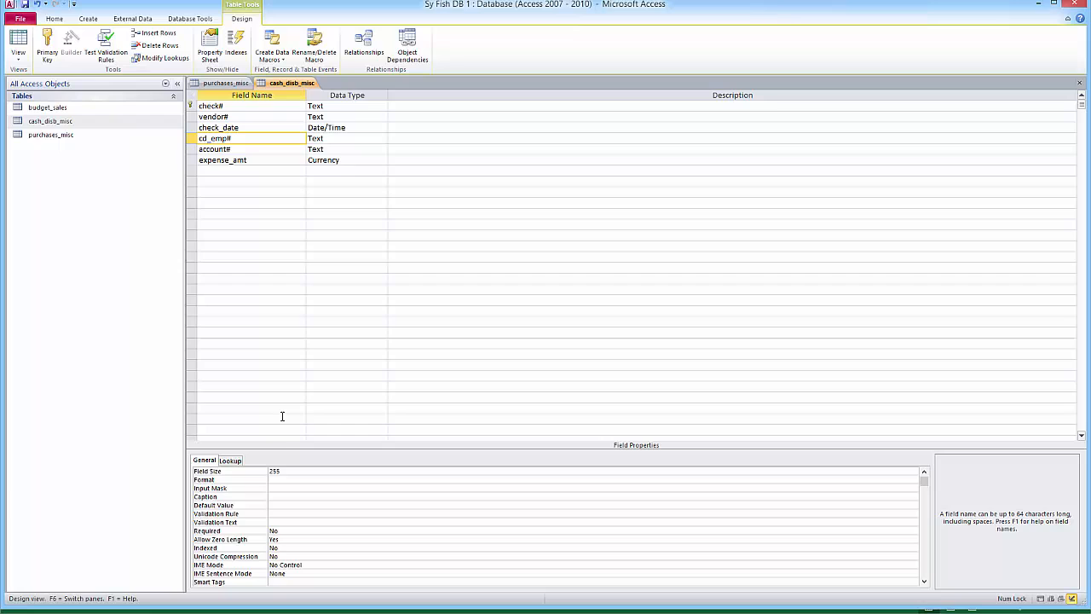
pyautogui.click(290, 471)
pyautogui.press('BackSpace')
pyautogui.press('BackSpace')
pyautogui.press('BackSpace')
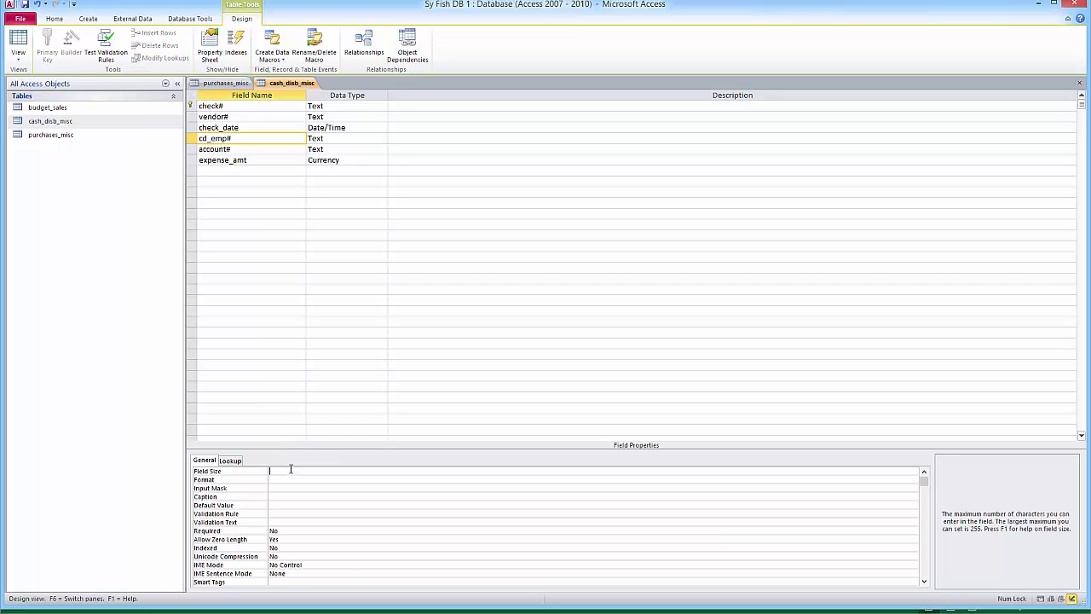
pyautogui.write('8')
pyautogui.press('Return')
pyautogui.click(292, 471)
pyautogui.press('BackSpace')
pyautogui.write('10')
pyautogui.press('Return')
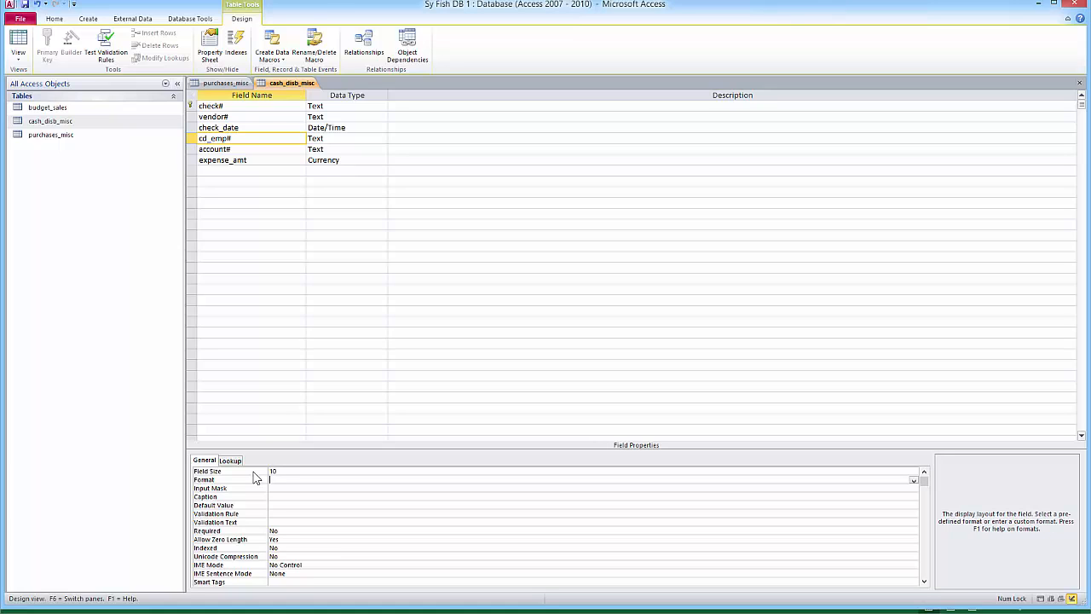
# Set the field size of account# to 5.
pyautogui.click(327, 148)
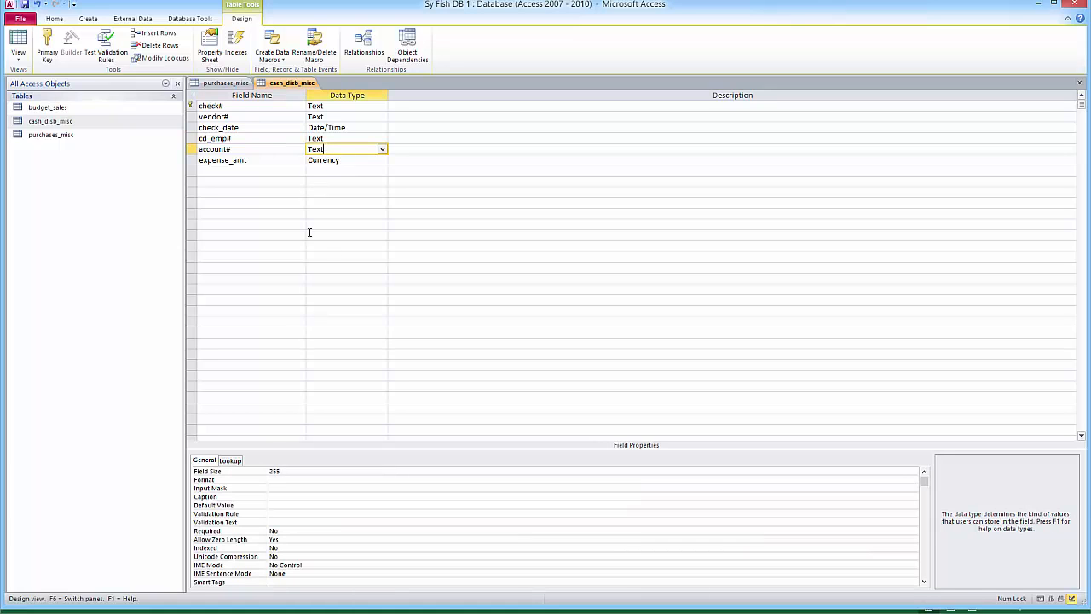
pyautogui.click(275, 470)
pyautogui.write('5')
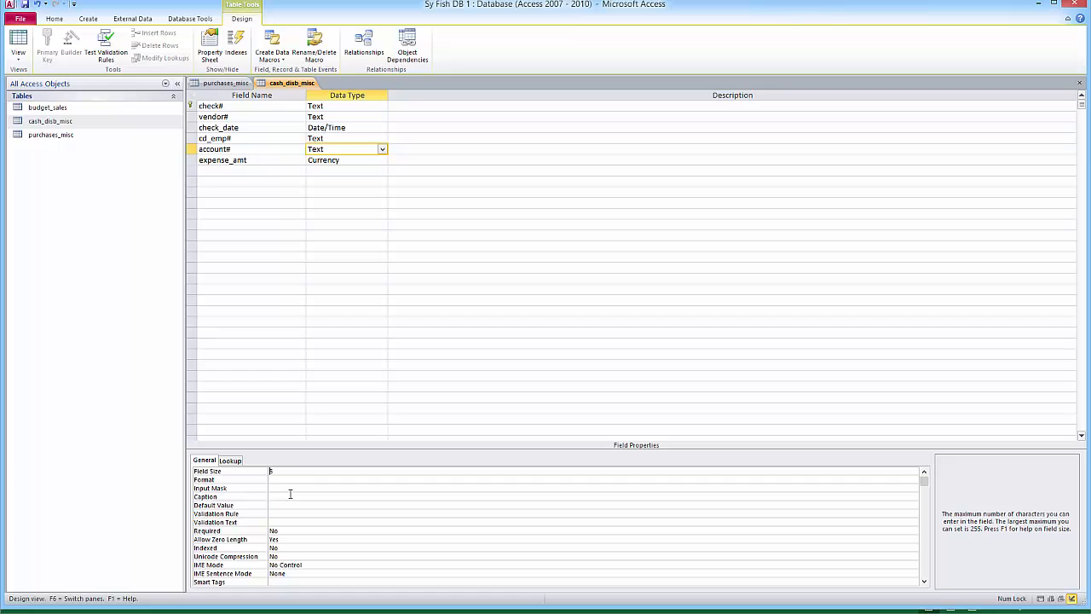
pyautogui.press('Return')
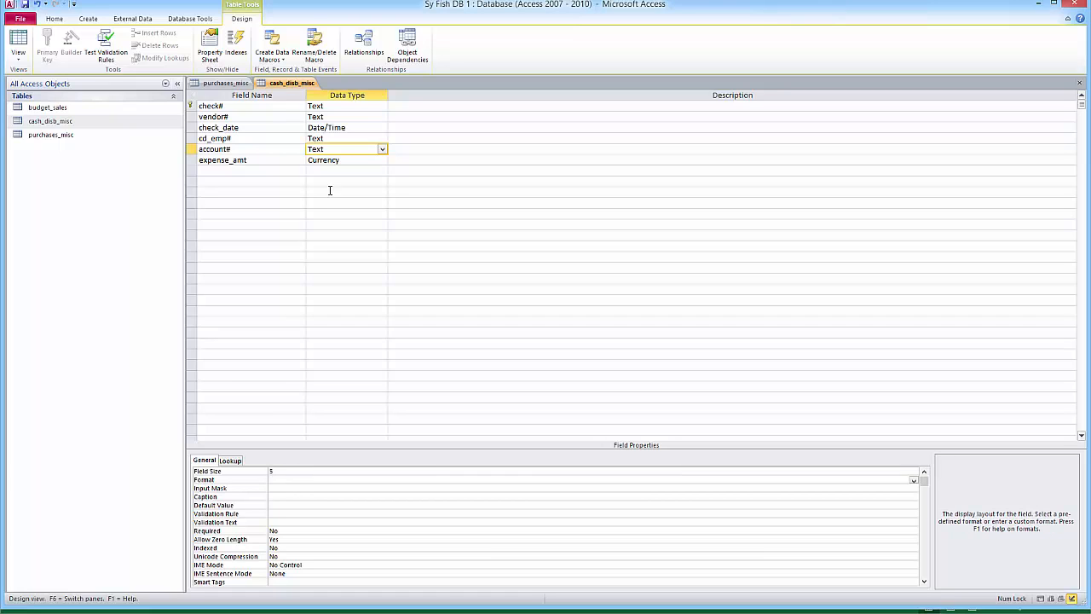
# Save the design with the shorter field sizes and slightly widen the cd_emp# and account# columns in the datasheet.
pyautogui.click(349, 161)
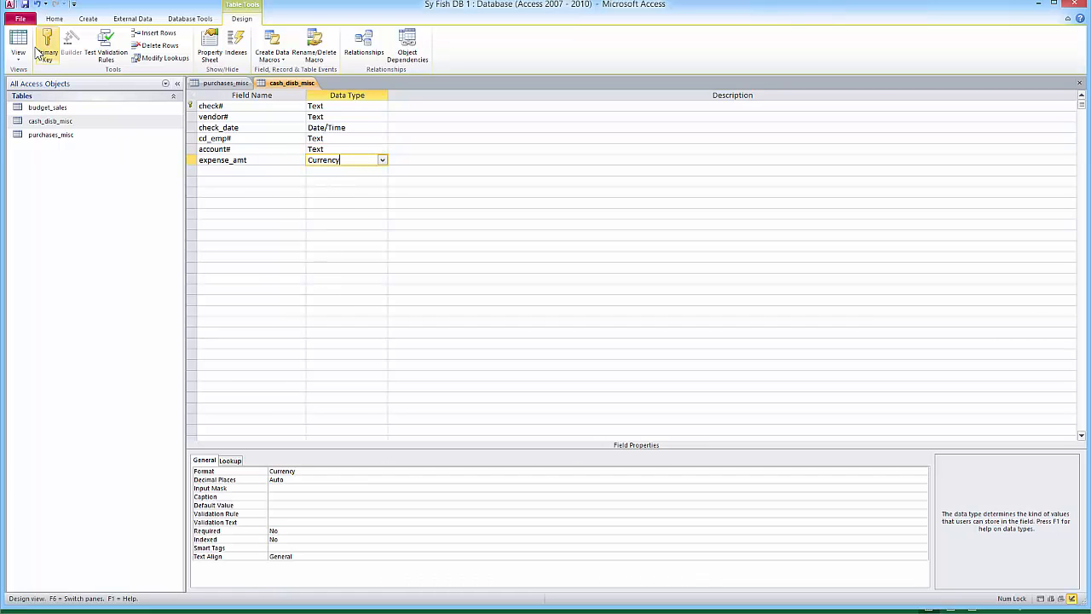
pyautogui.click(29, 54)
pyautogui.click(522, 349)
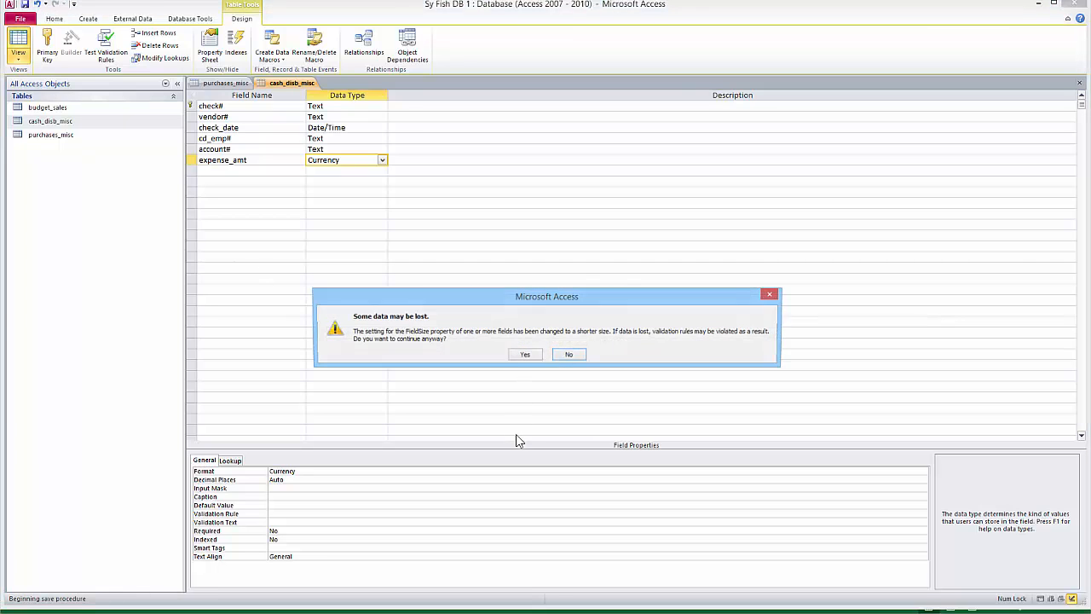
pyautogui.click(523, 356)
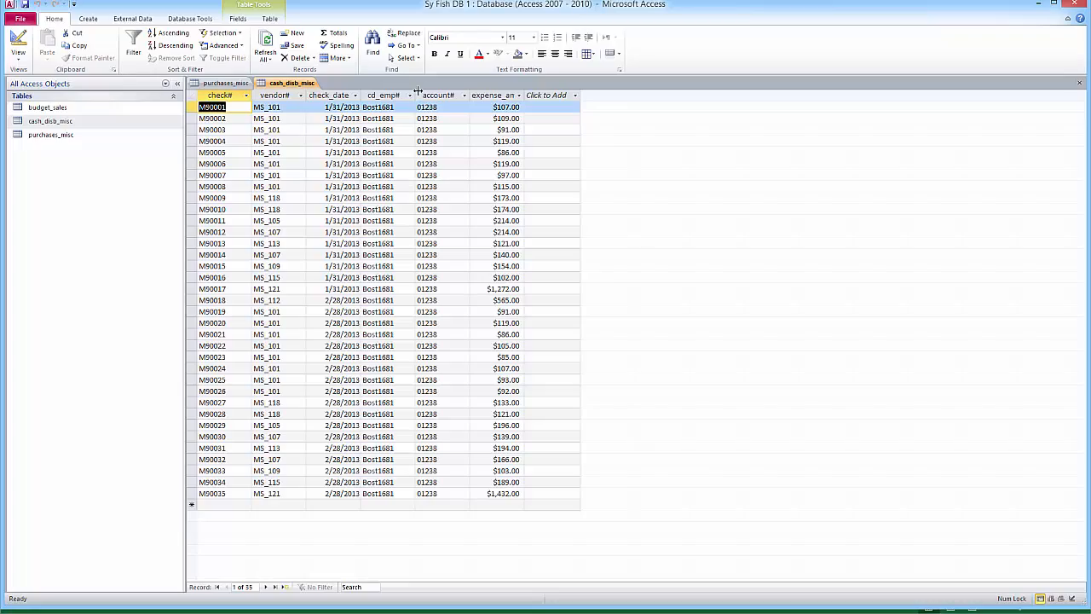
pyautogui.moveTo(418, 90); pyautogui.dragTo(422, 90)
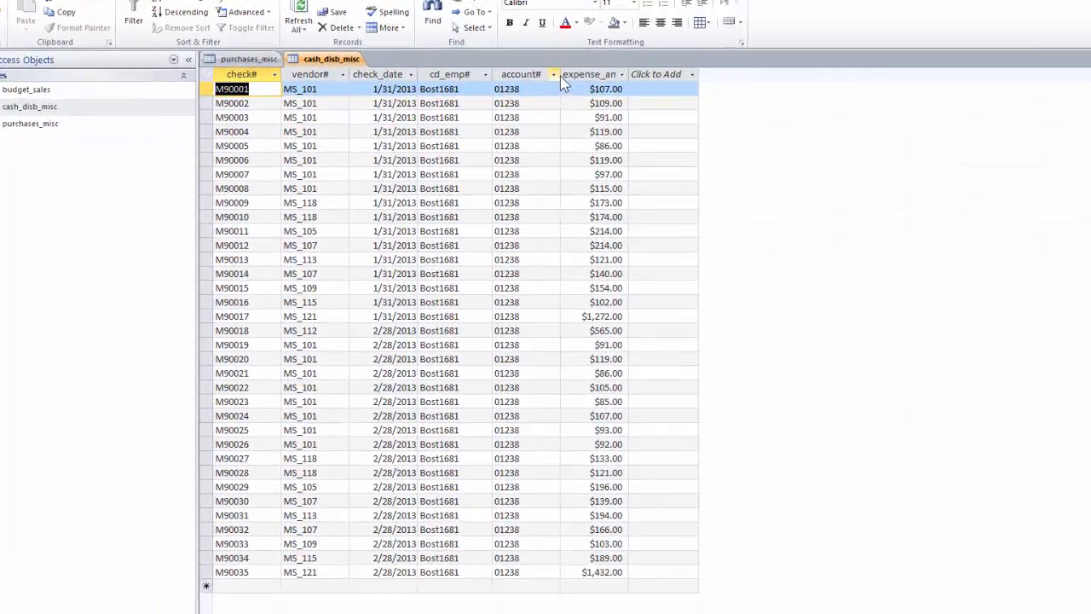
pyautogui.moveTo(560, 75); pyautogui.dragTo(564, 75)
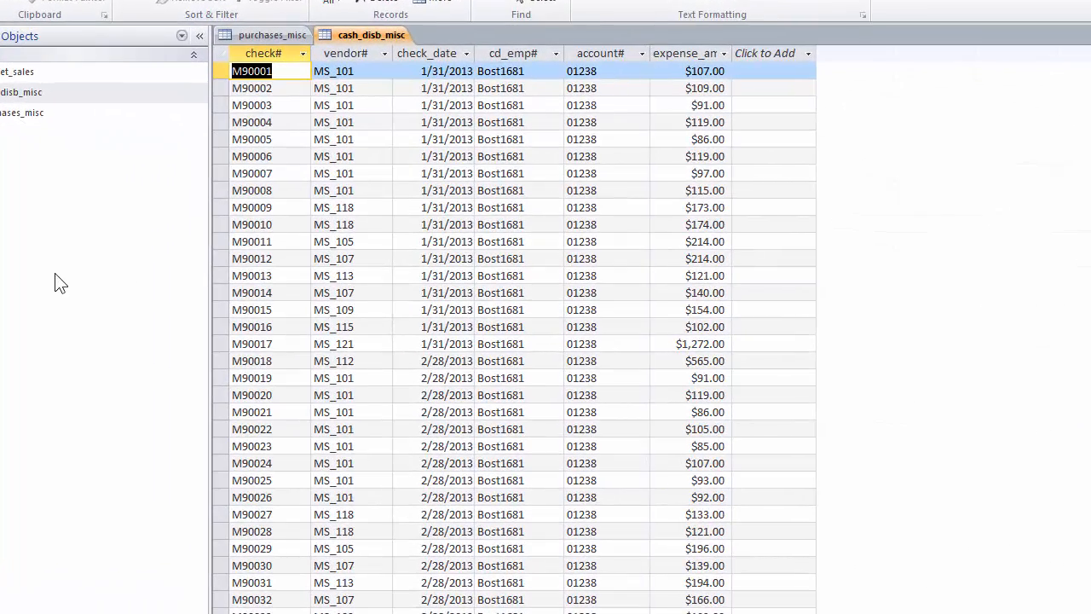